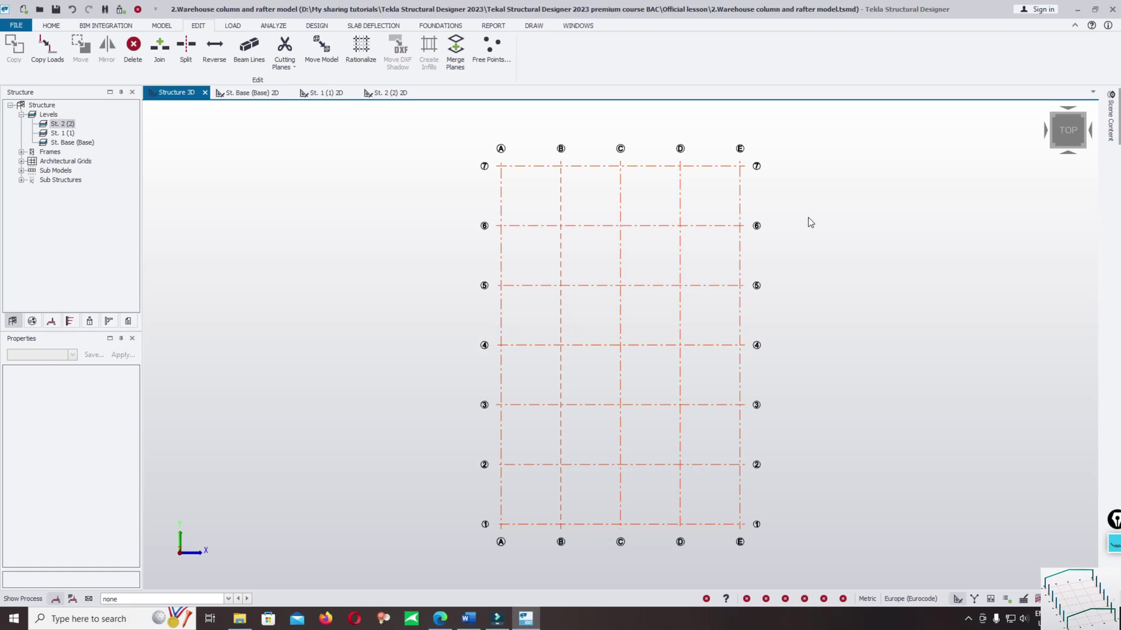
# - Open the 2D plan view of the base level, St. Base (Base)
pyautogui.moveTo(781, 329); pyautogui.dragTo(737, 308, button='middle')
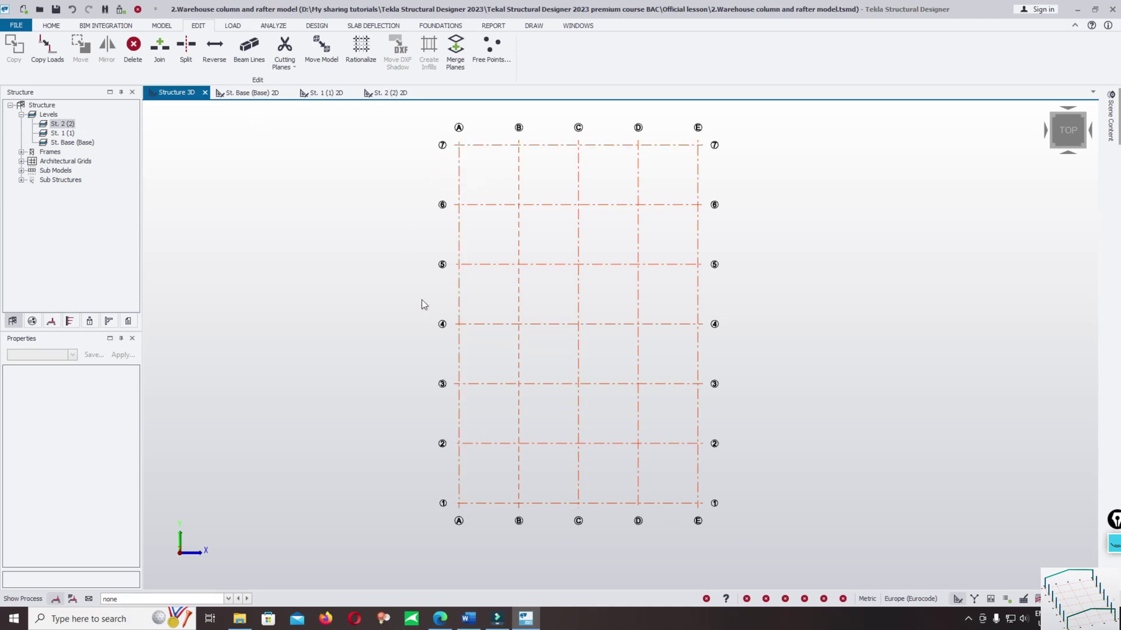
pyautogui.moveTo(870, 358); pyautogui.dragTo(815, 358, button='middle')
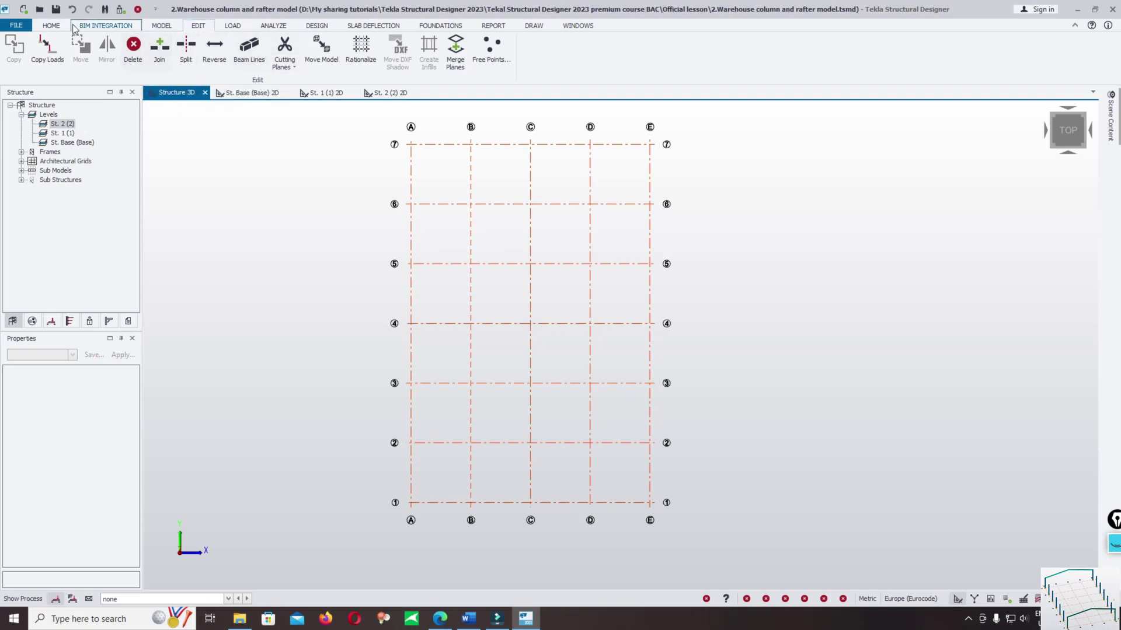
pyautogui.click(162, 26)
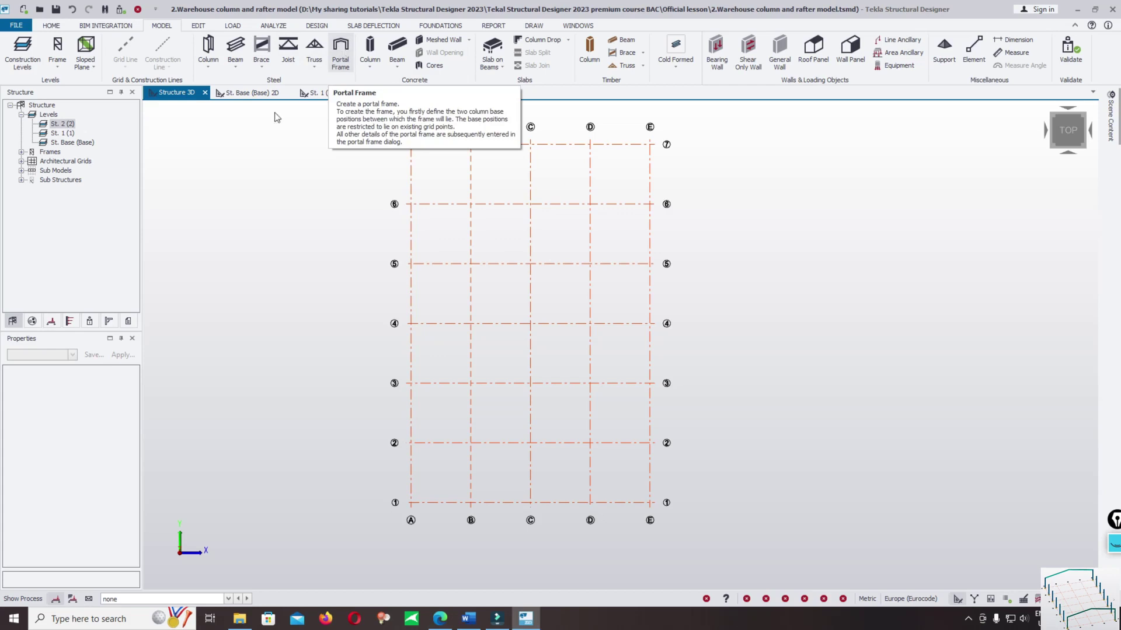
pyautogui.click(57, 143)
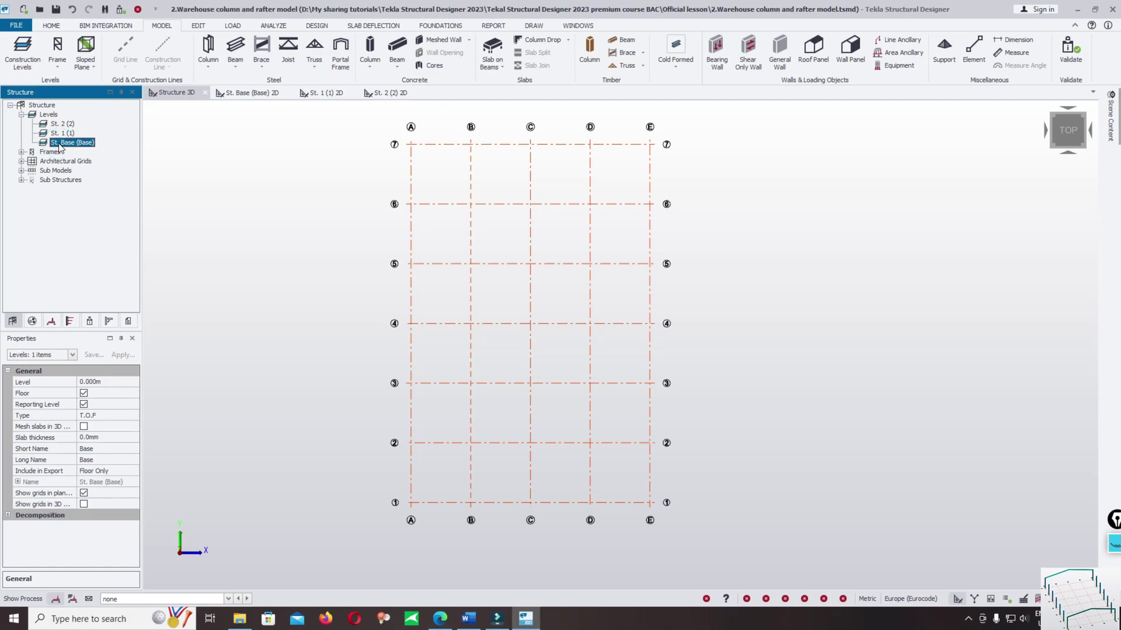
pyautogui.rightClick(75, 148)
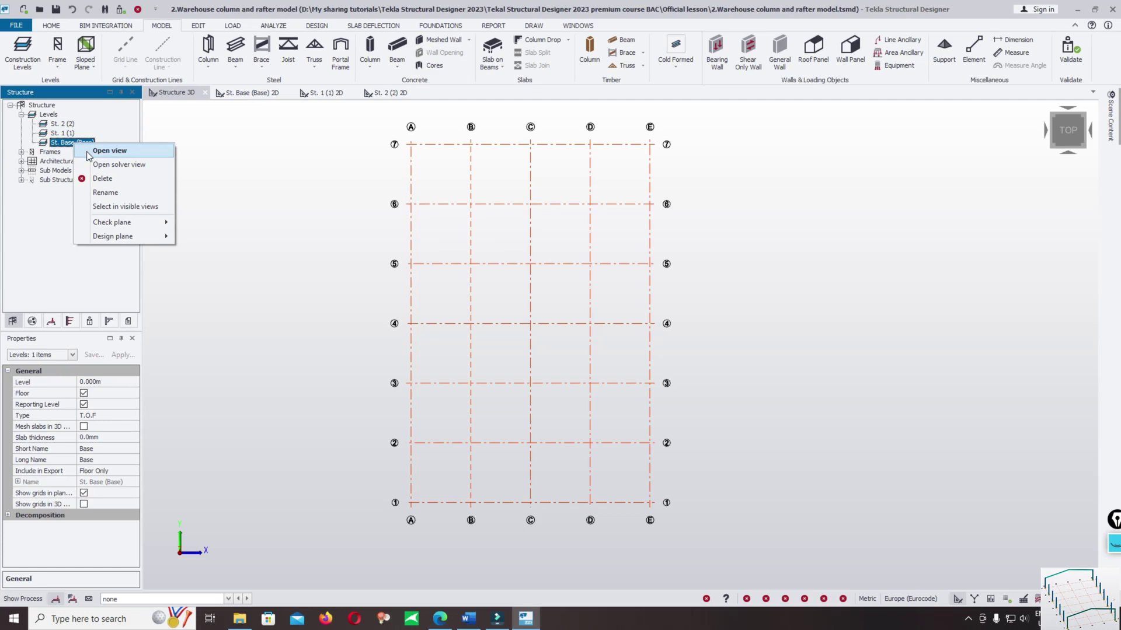
pyautogui.click(99, 151)
pyautogui.moveTo(804, 395); pyautogui.dragTo(731, 377, button='middle')
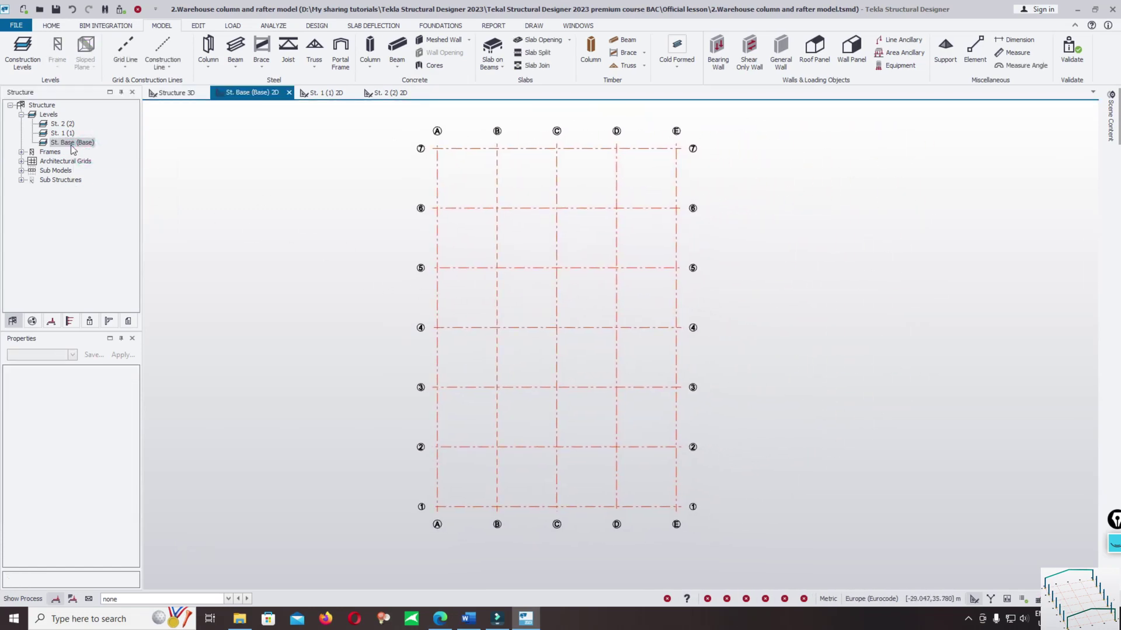
# - Start a single-span standard portal frame along grid line 1, from grid point A/1 to E/1
pyautogui.click(340, 52)
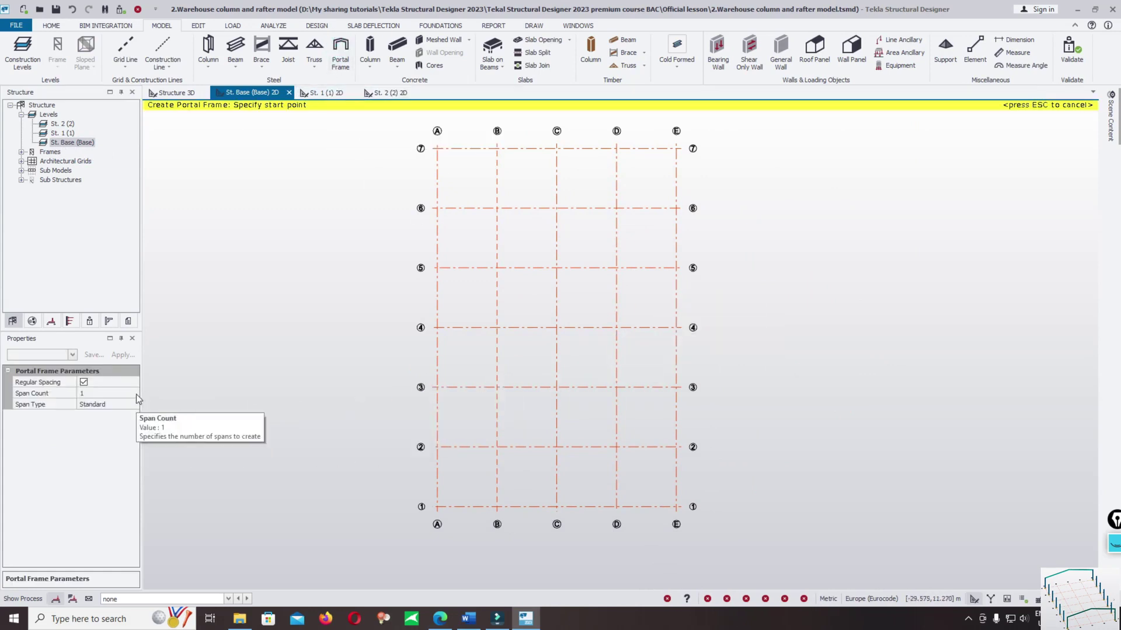
pyautogui.click(436, 507)
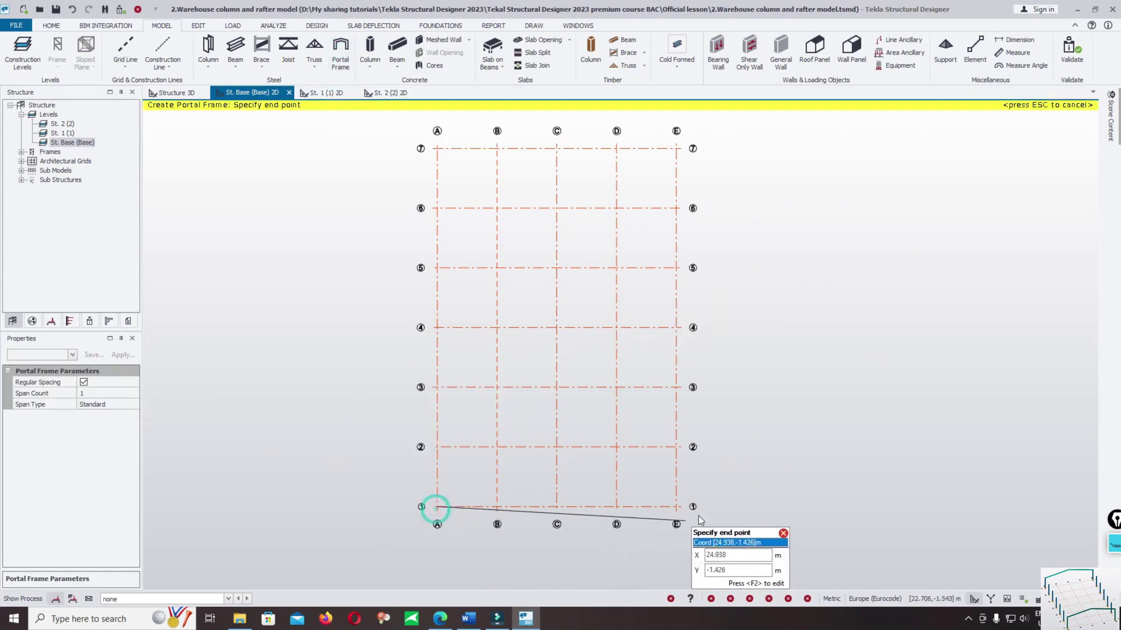
pyautogui.click(677, 509)
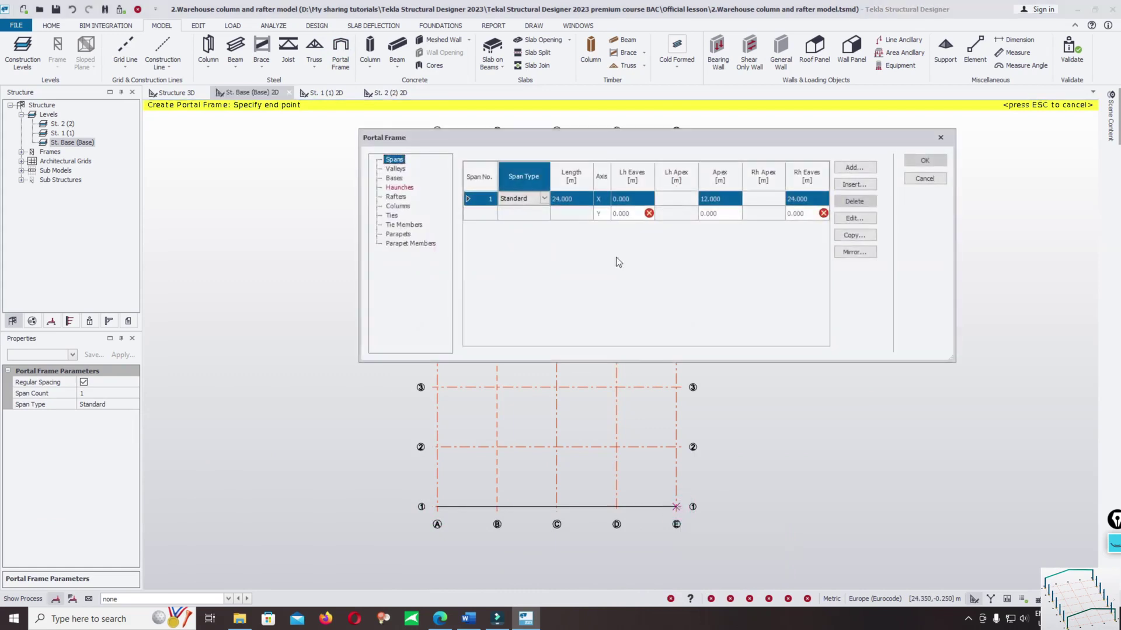
# - Edit span 1, look up the frame elevation's dimensions in the Word document, and set the left eaves level to 6 m
pyautogui.click(858, 219)
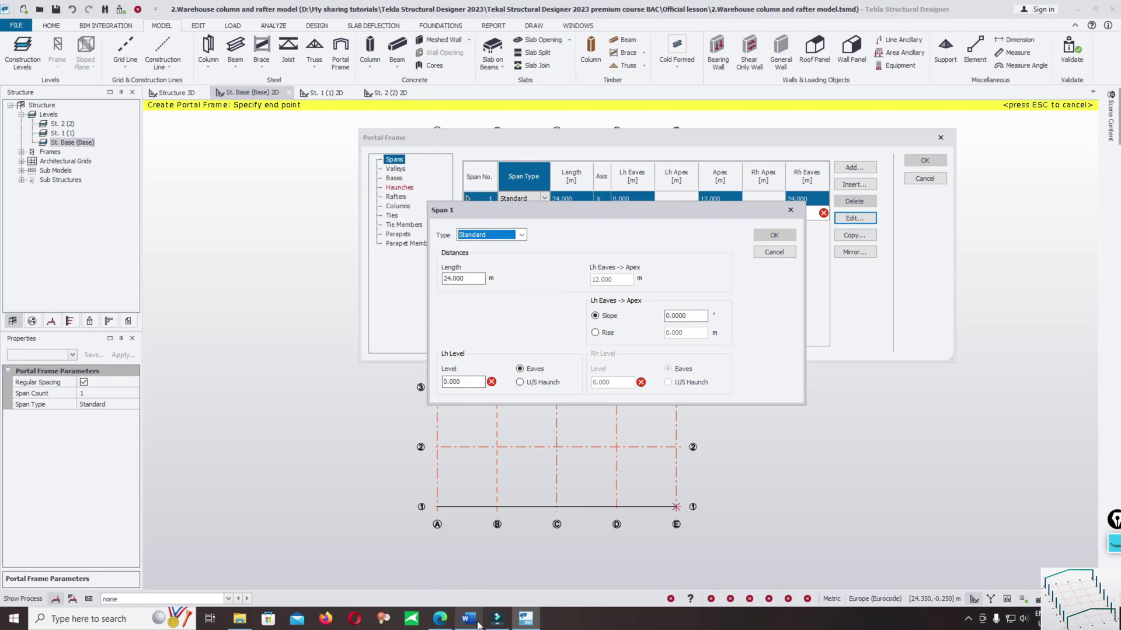
pyautogui.moveTo(473, 624)
pyautogui.click(470, 554)
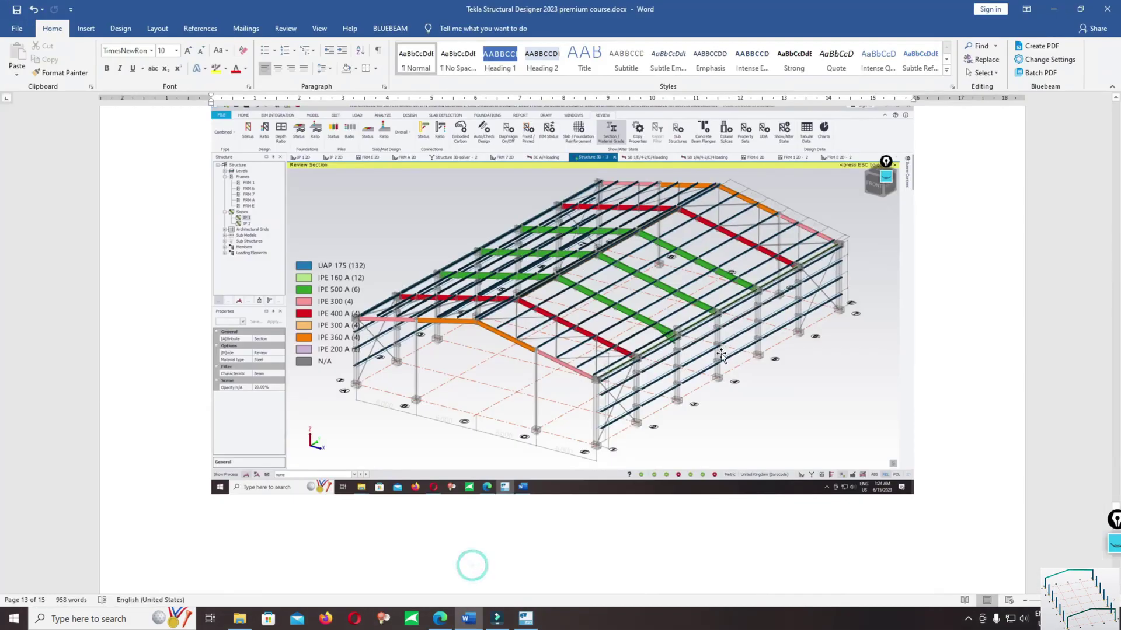
pyautogui.scroll(20, 744, 344)
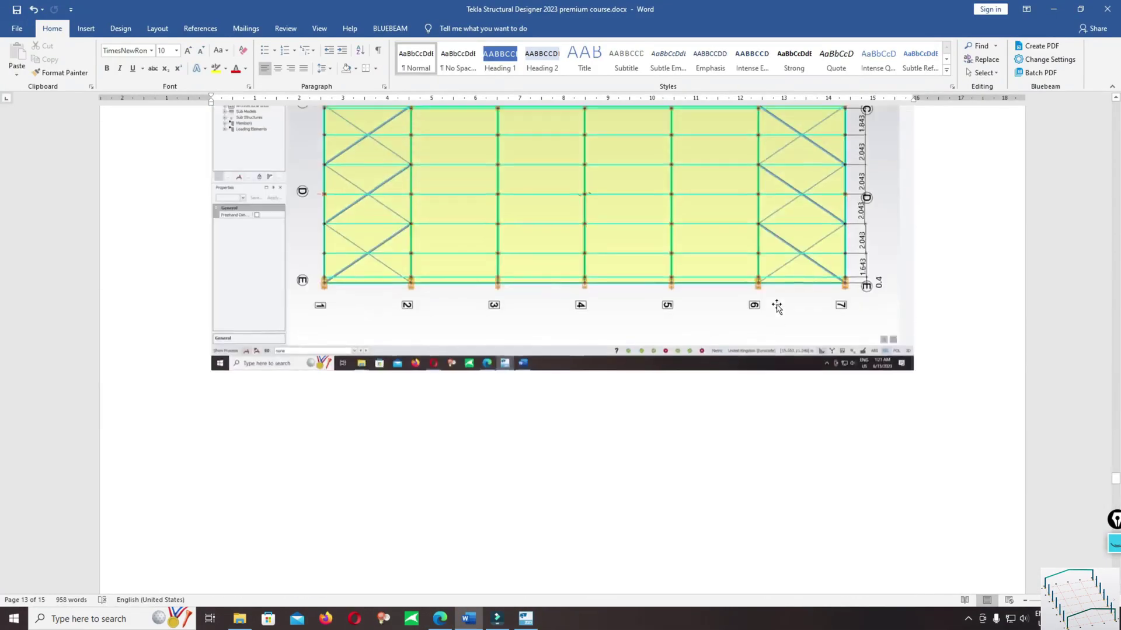
pyautogui.scroll(15, 775, 308)
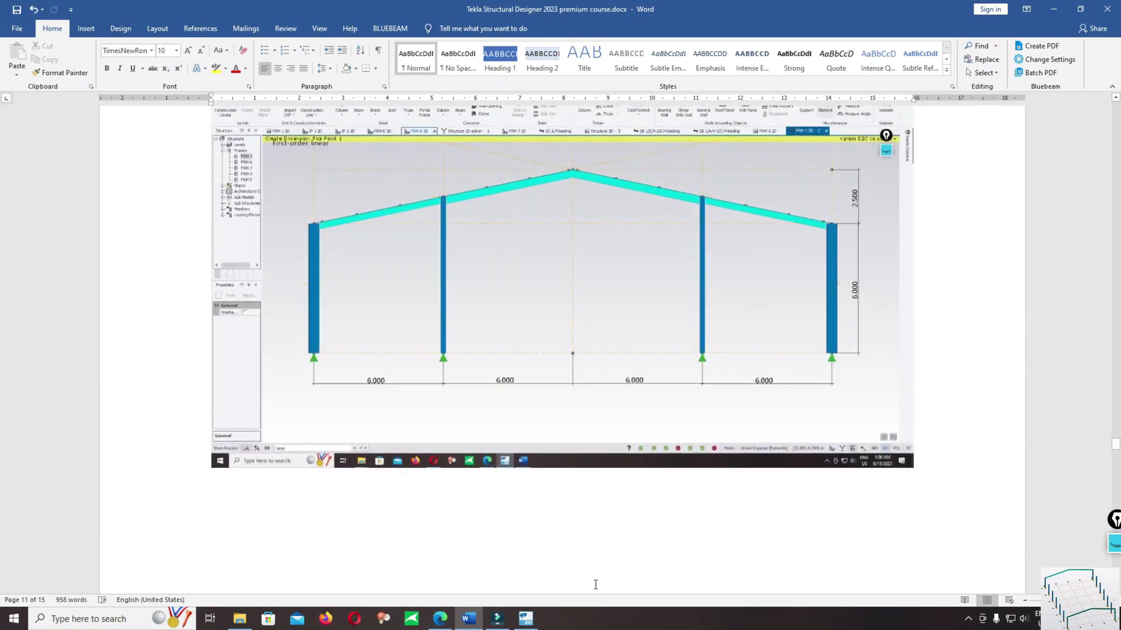
pyautogui.click(526, 618)
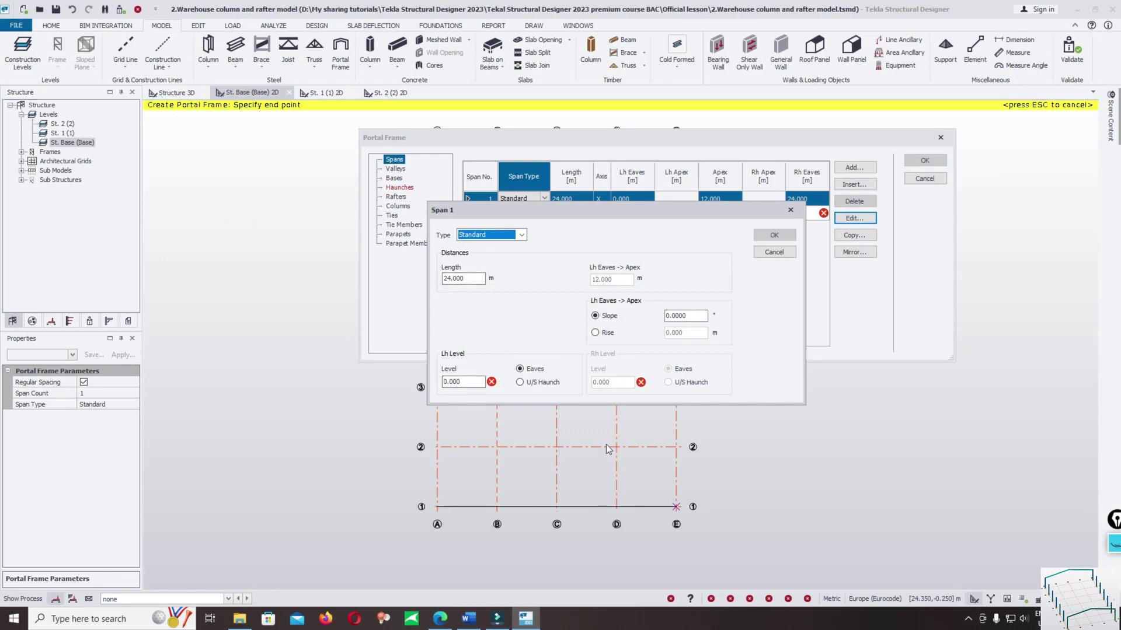
pyautogui.doubleClick(461, 382)
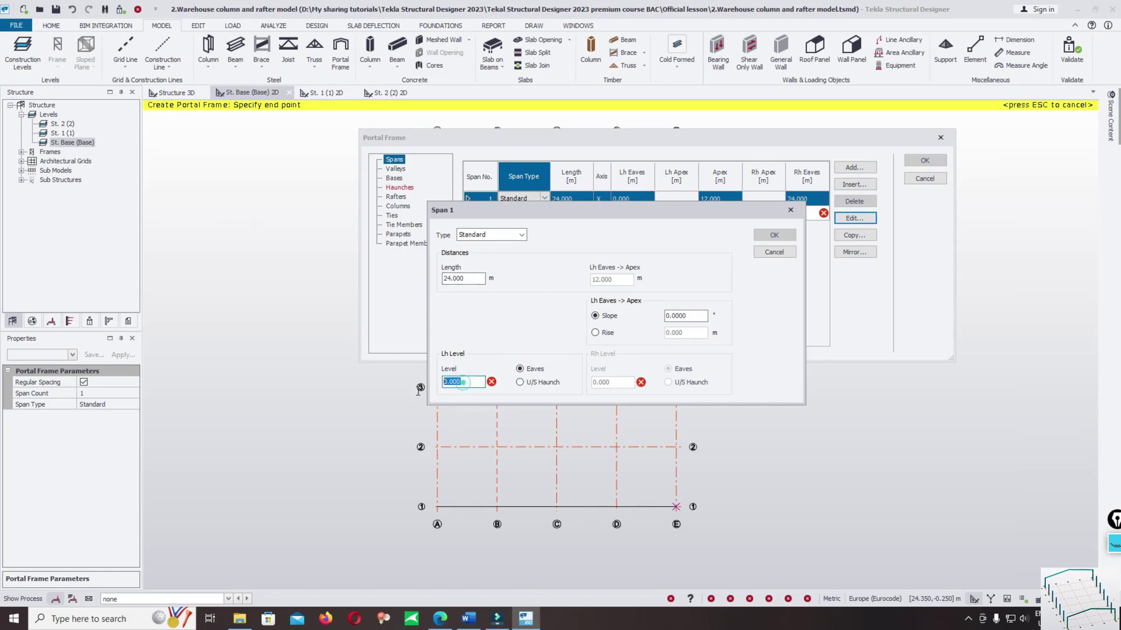
pyautogui.write('6')
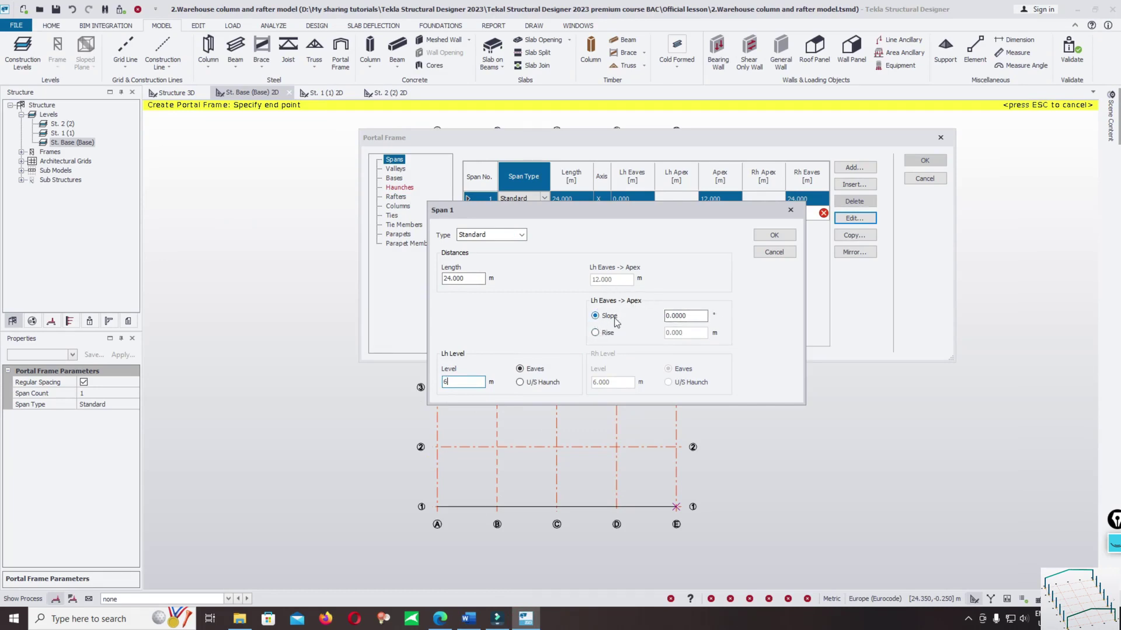
# - Define the span's eaves-to-apex height by a rise of 2.5 m, check it against the Word document, and accept the span
pyautogui.click(694, 316)
pyautogui.click(605, 335)
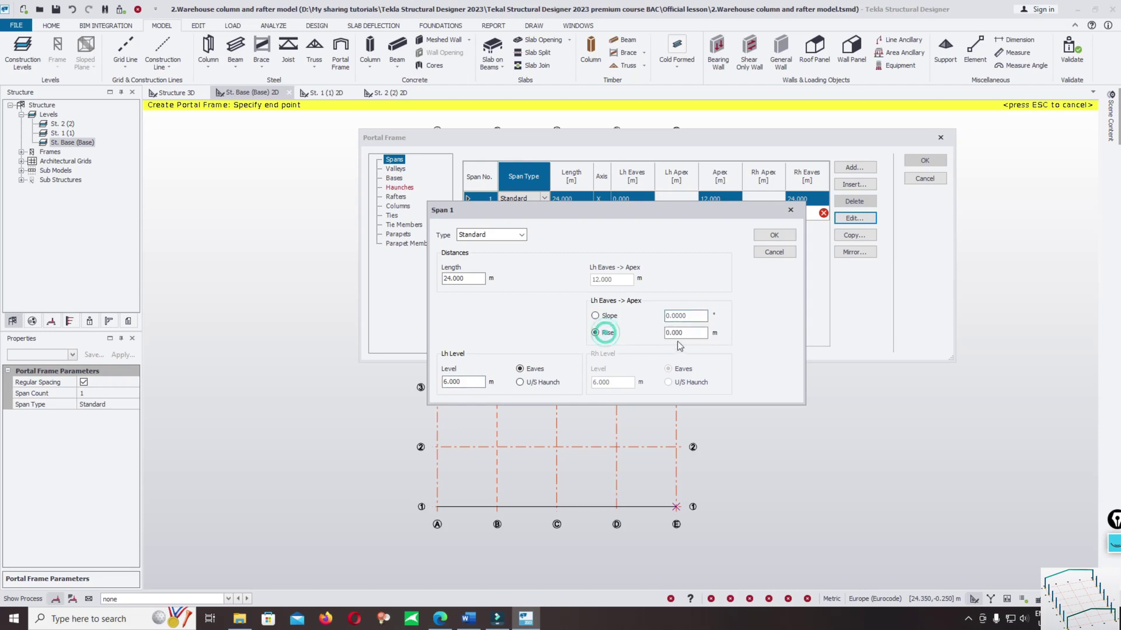
pyautogui.click(686, 333)
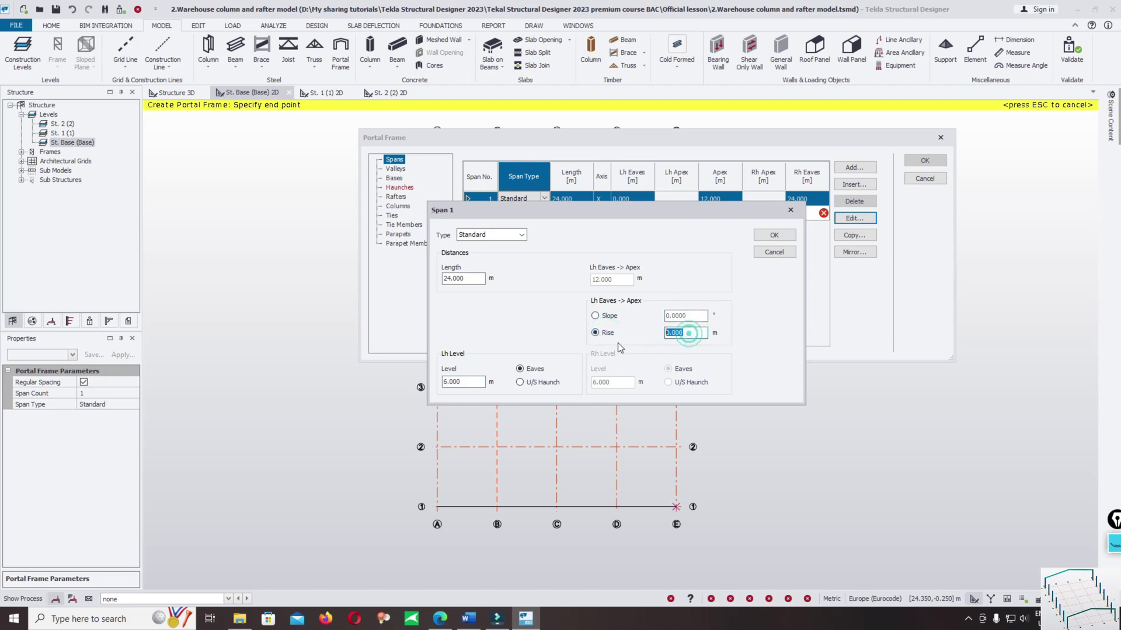
pyautogui.write('2.5')
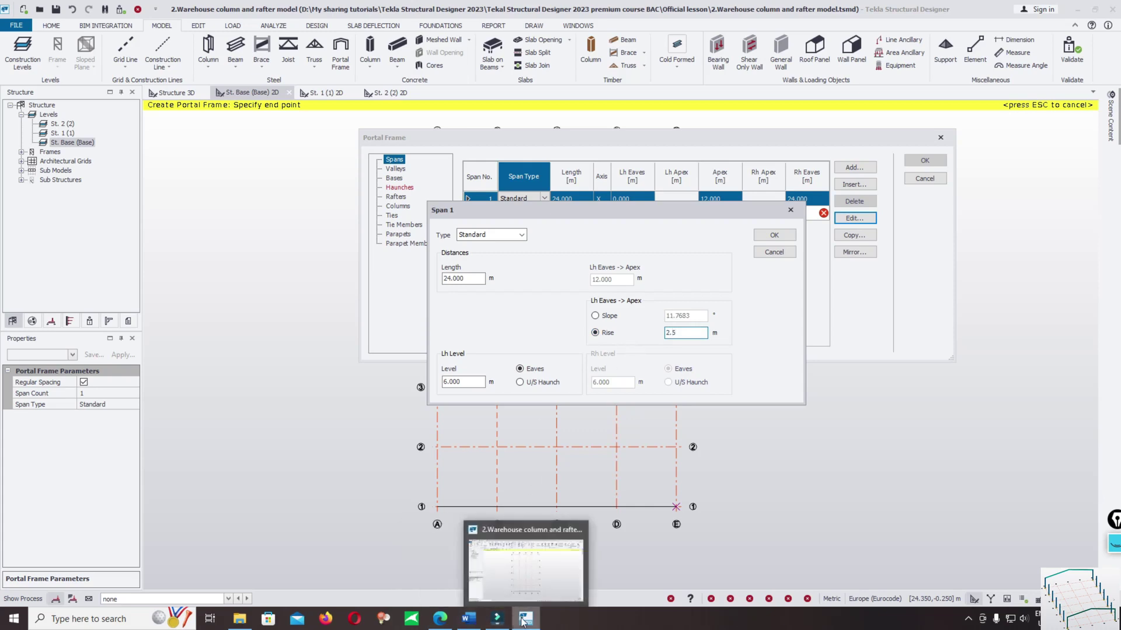
pyautogui.click(467, 618)
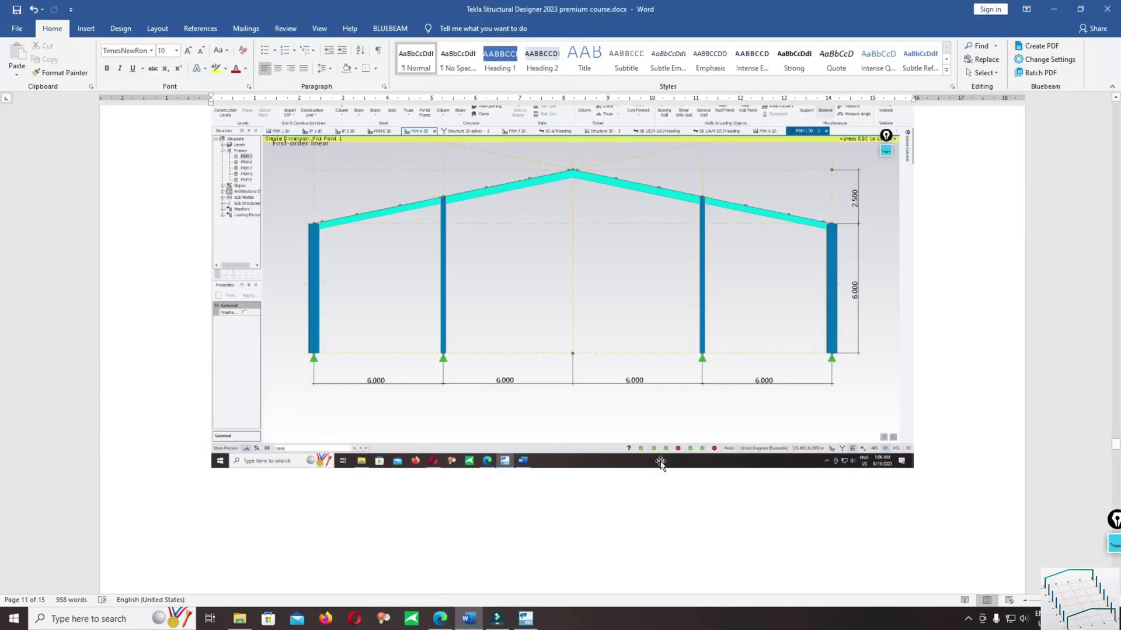
pyautogui.click(527, 618)
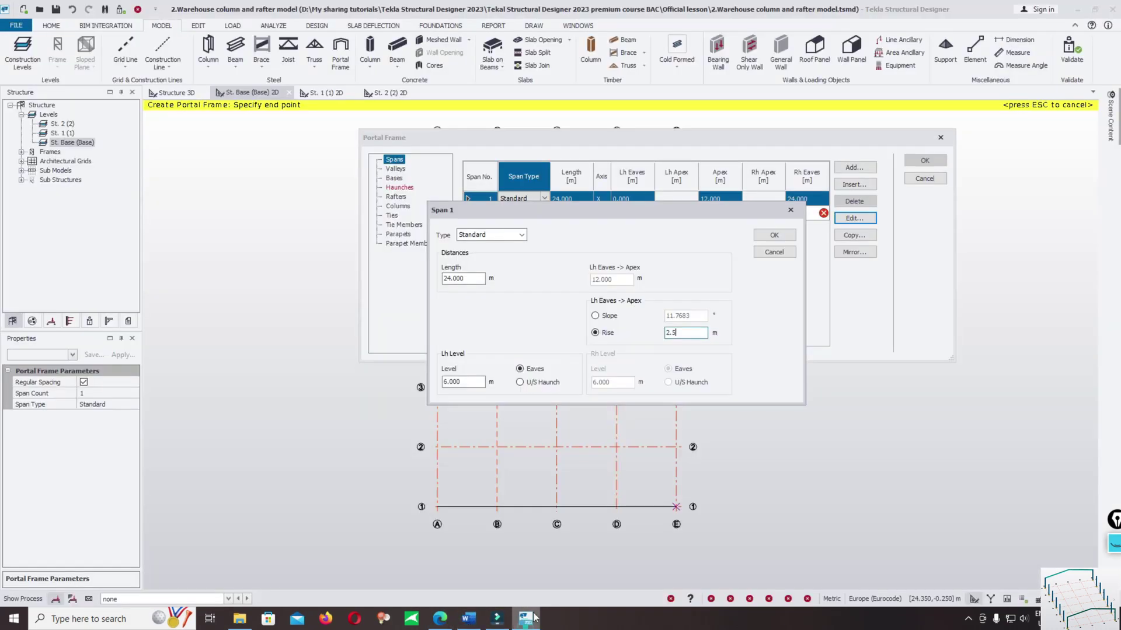
pyautogui.click(774, 234)
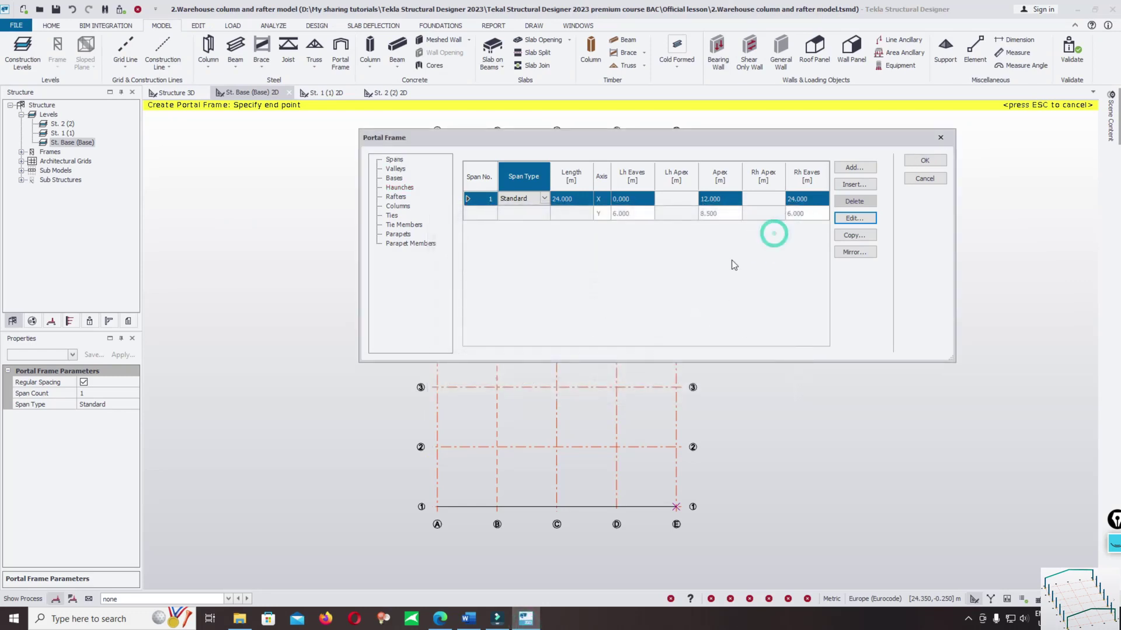
# - Assign the IPE 500 section to both the left and right rafters of span 1
pyautogui.click(398, 198)
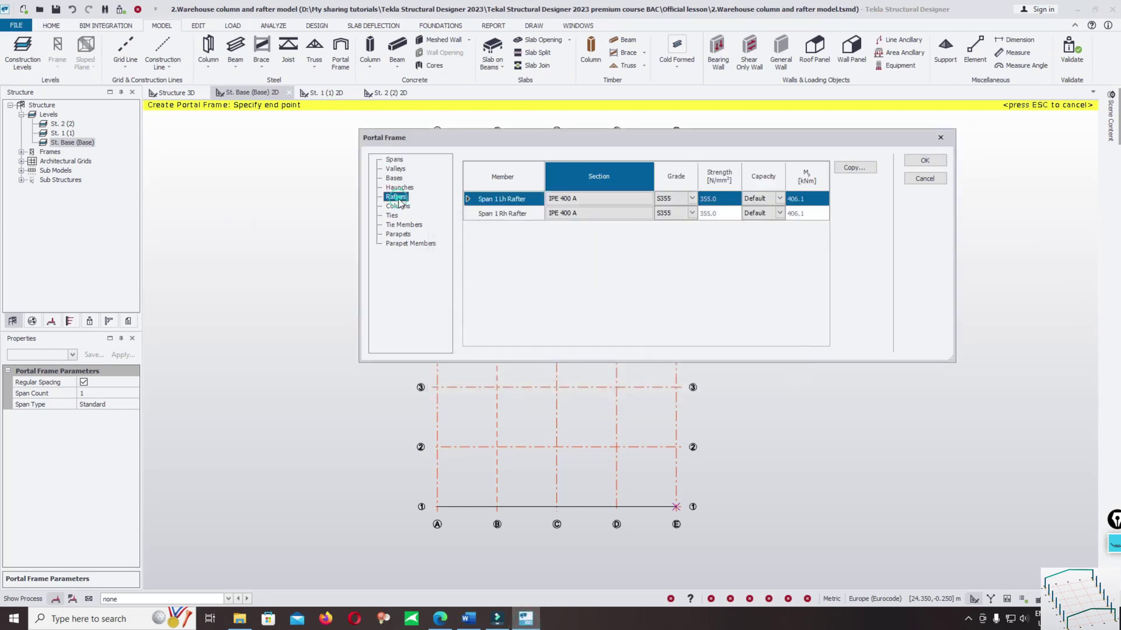
pyautogui.click(636, 199)
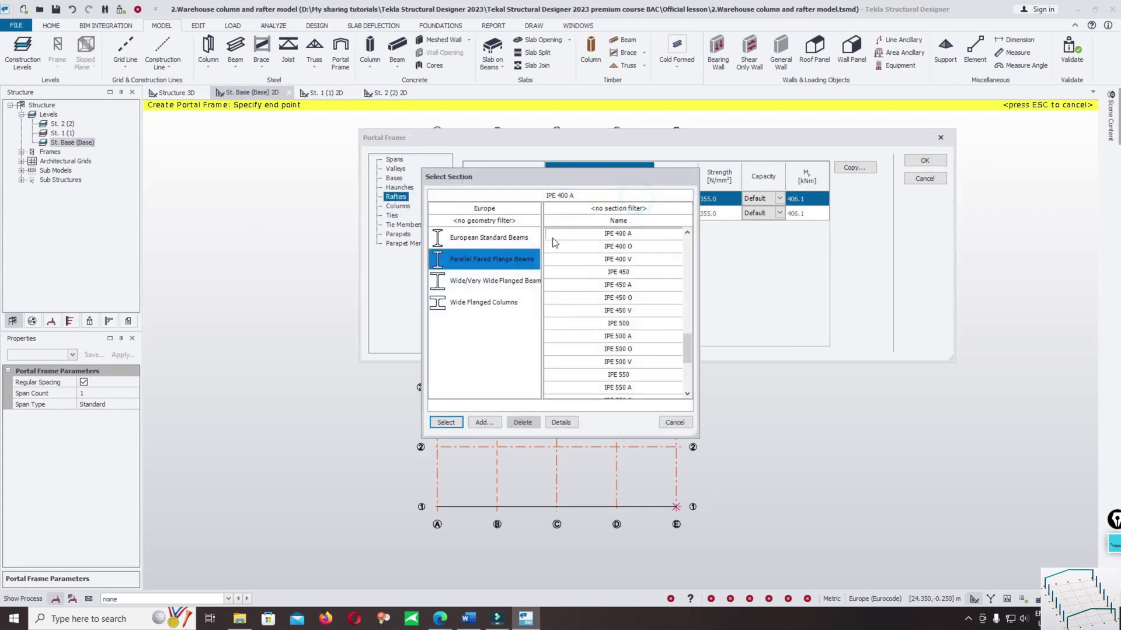
pyautogui.click(618, 323)
pyautogui.click(445, 421)
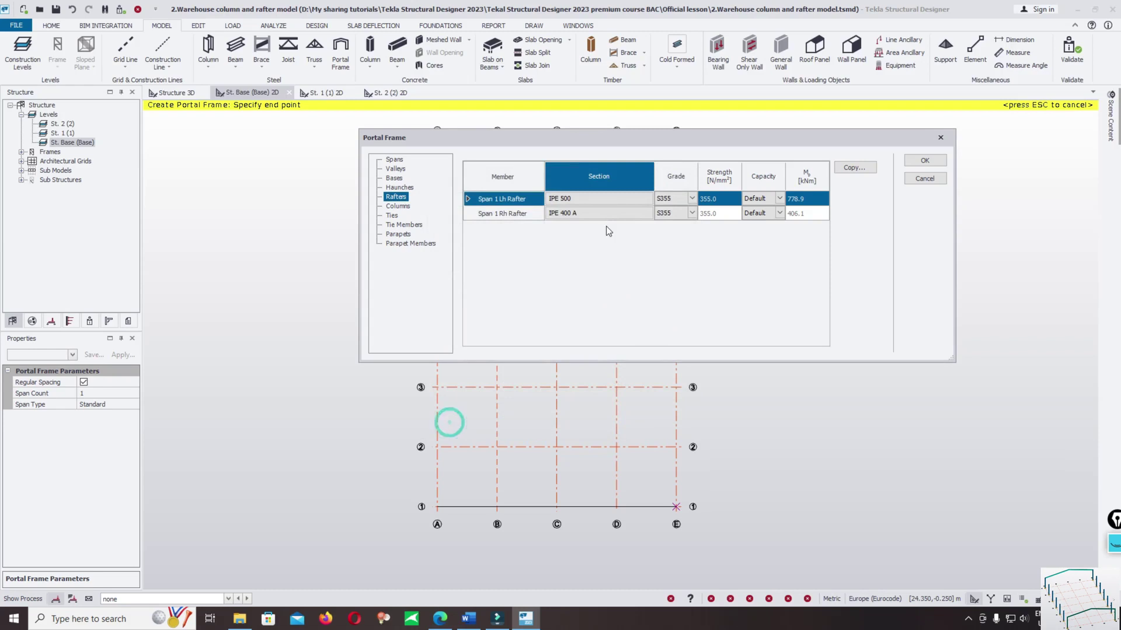
pyautogui.click(607, 213)
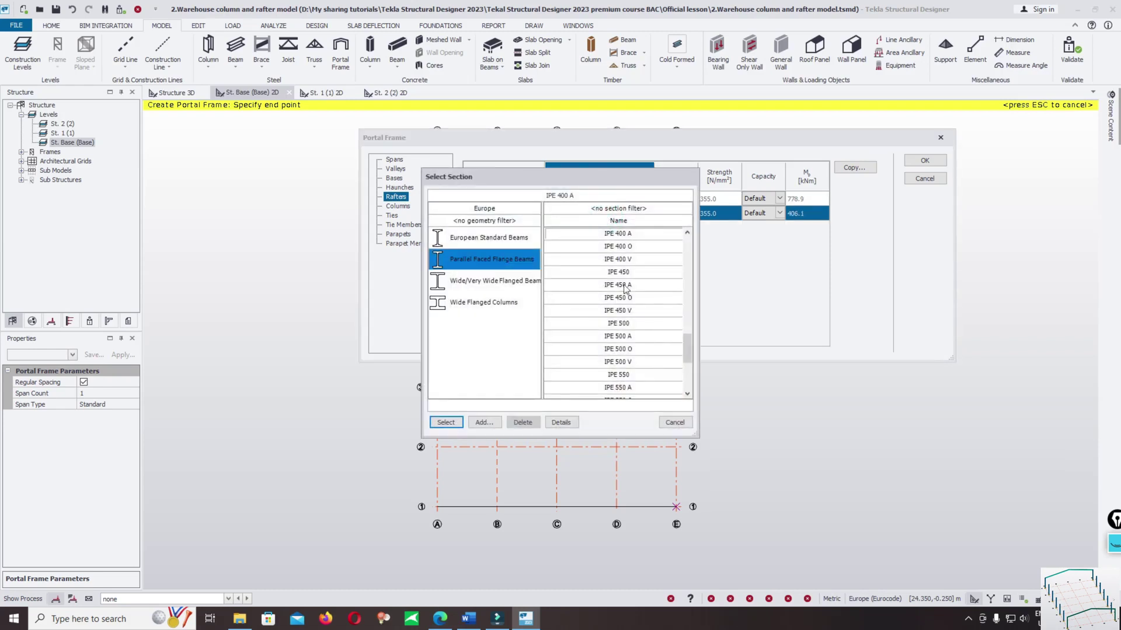
pyautogui.click(618, 323)
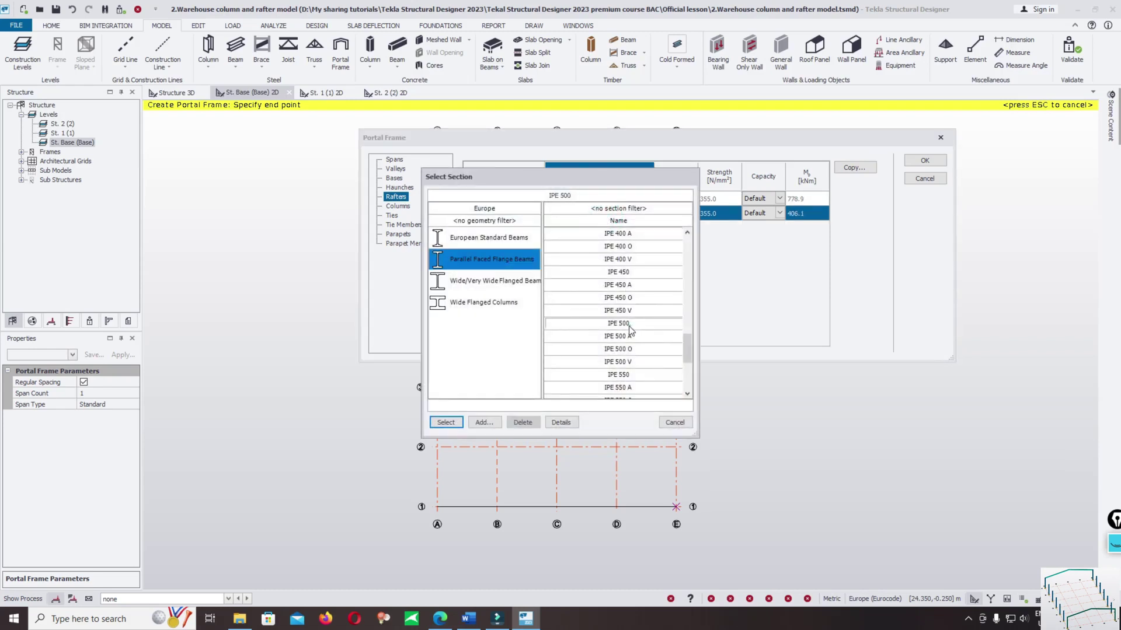
pyautogui.click(445, 422)
# - Set the steel grade of both span 1 rafters to S275
pyautogui.click(692, 199)
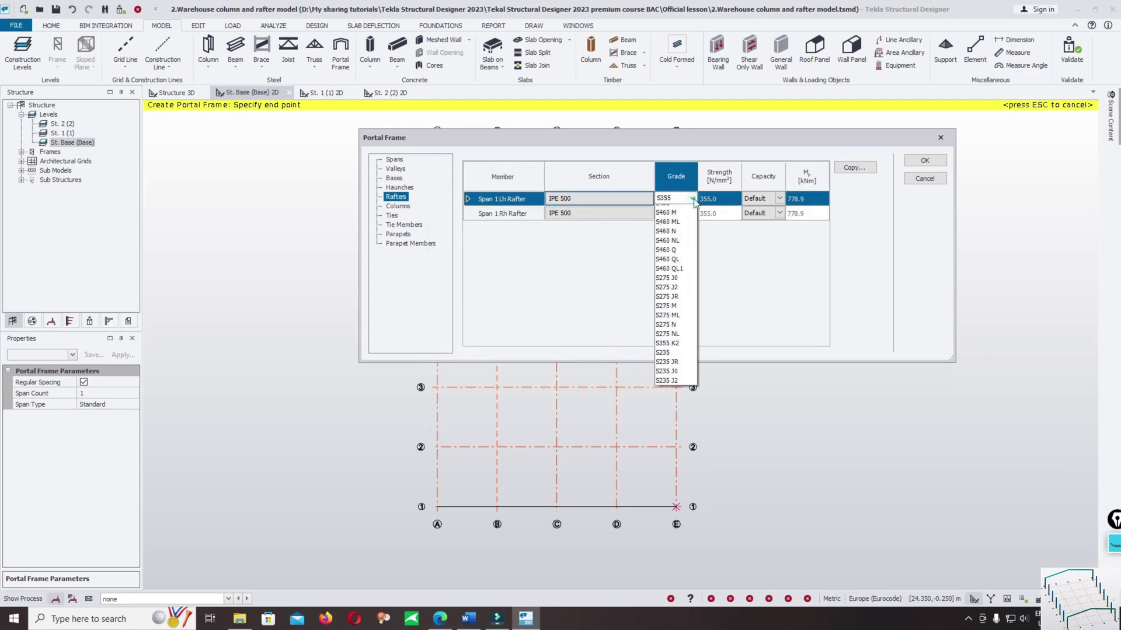
pyautogui.click(677, 219)
pyautogui.click(688, 213)
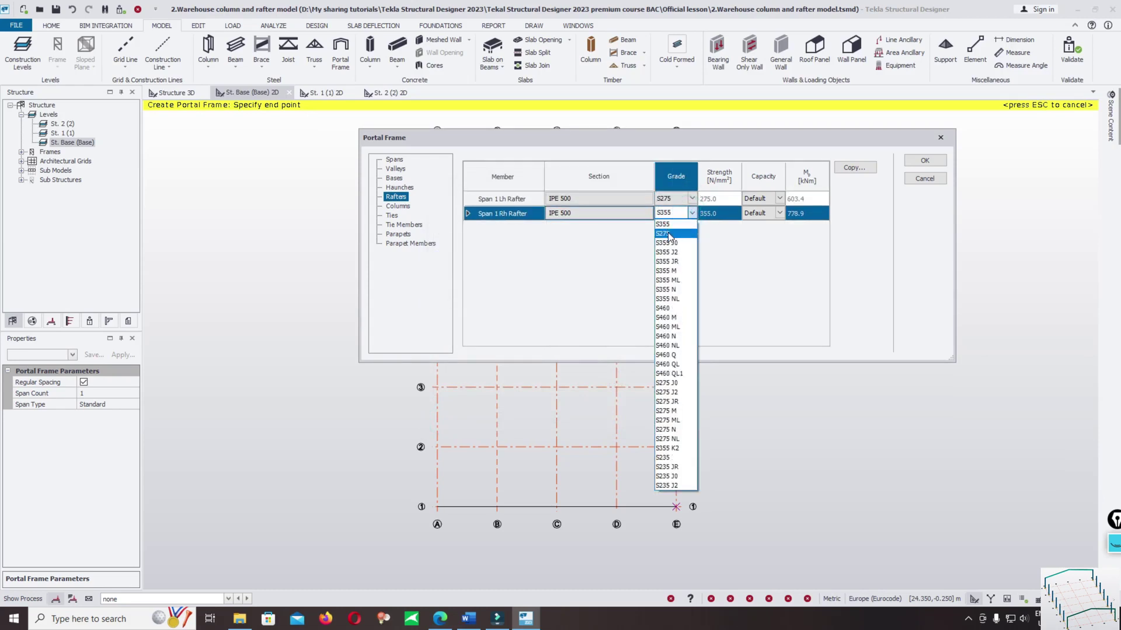
pyautogui.click(669, 234)
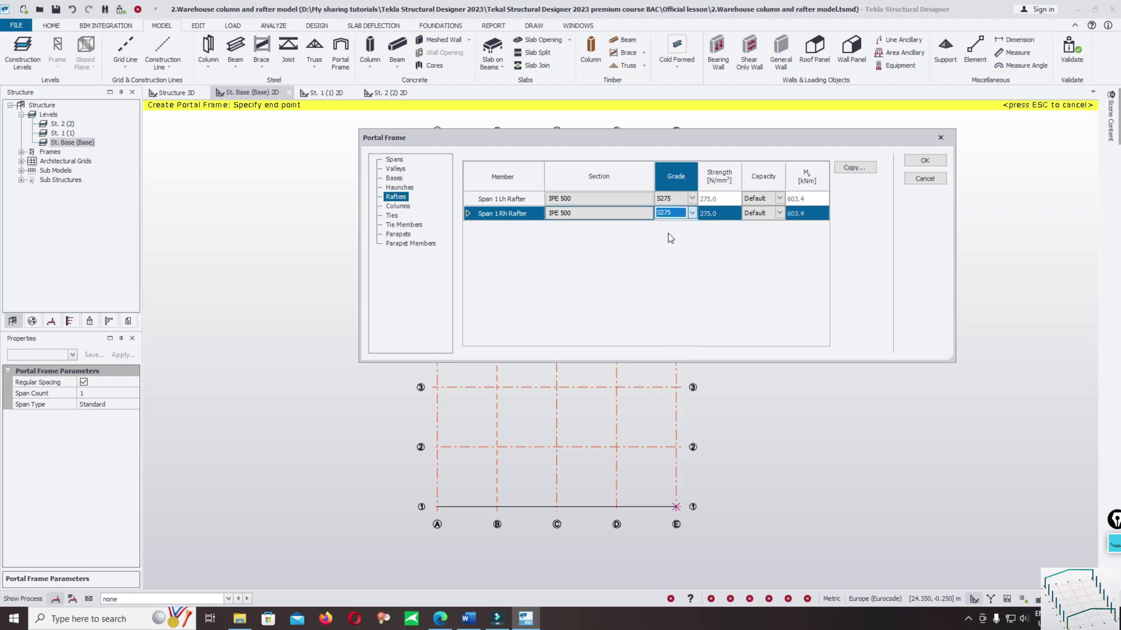
# - Assign the IPE 500 parallel faced flange beam section to the left column of span 1
pyautogui.click(402, 208)
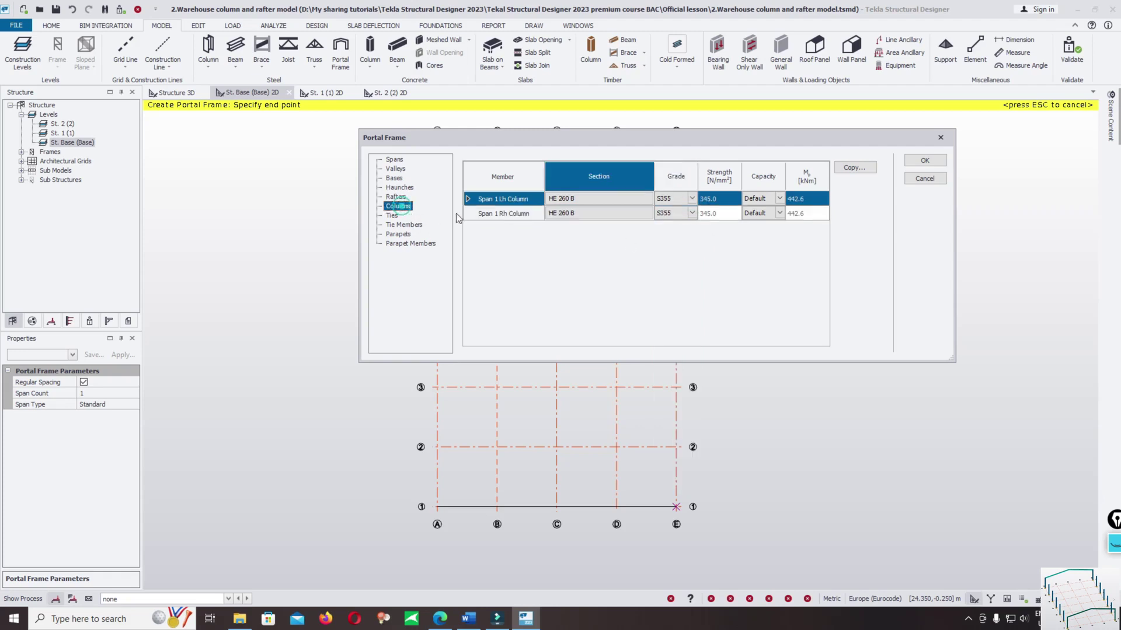
pyautogui.click(603, 200)
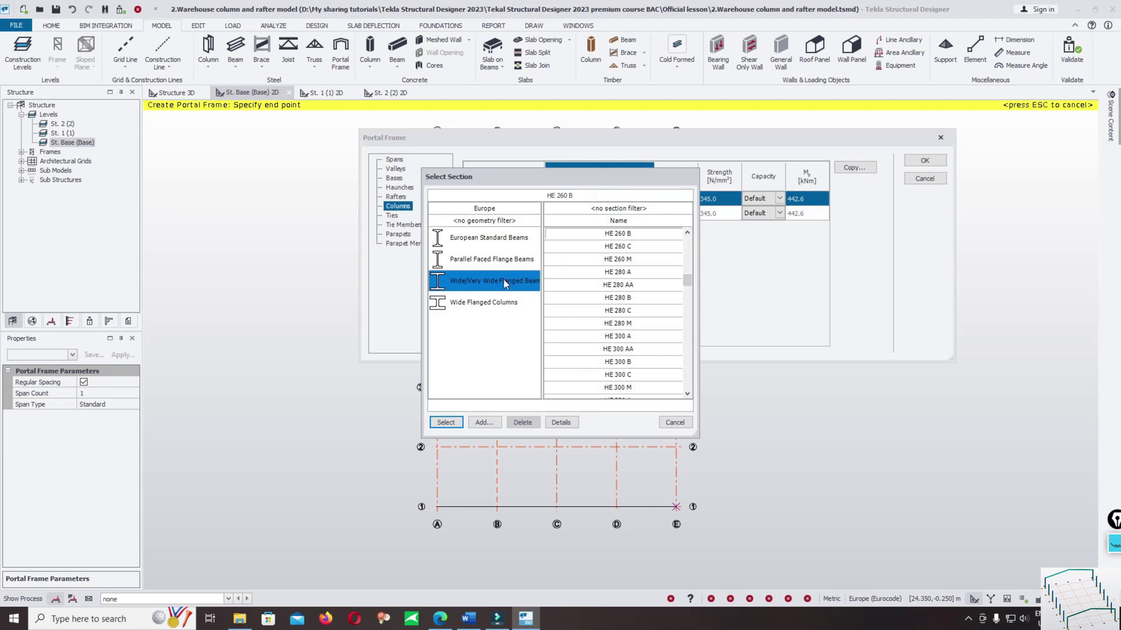
pyautogui.click(488, 259)
pyautogui.scroll(-11, 658, 339)
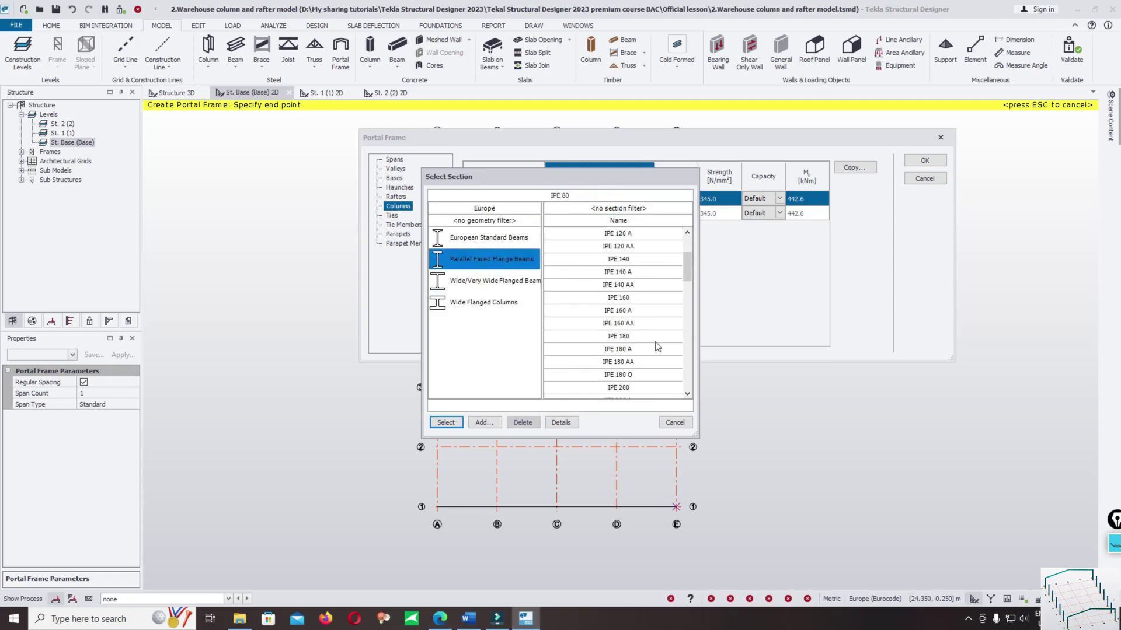
pyautogui.scroll(-1, 658, 339)
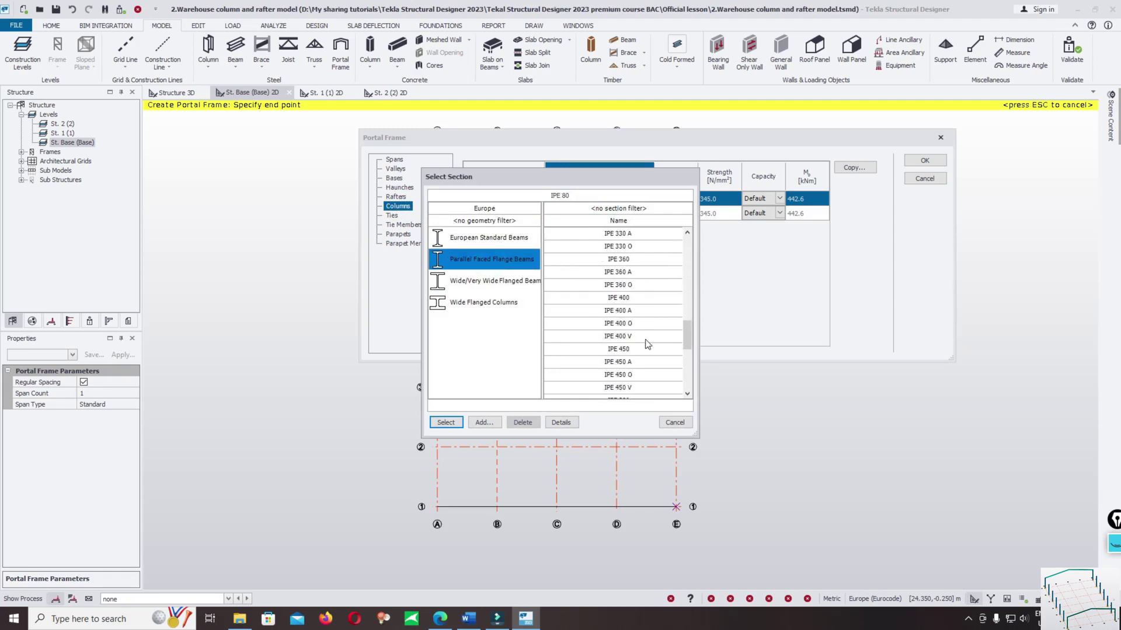
pyautogui.scroll(-1, 638, 362)
pyautogui.click(622, 349)
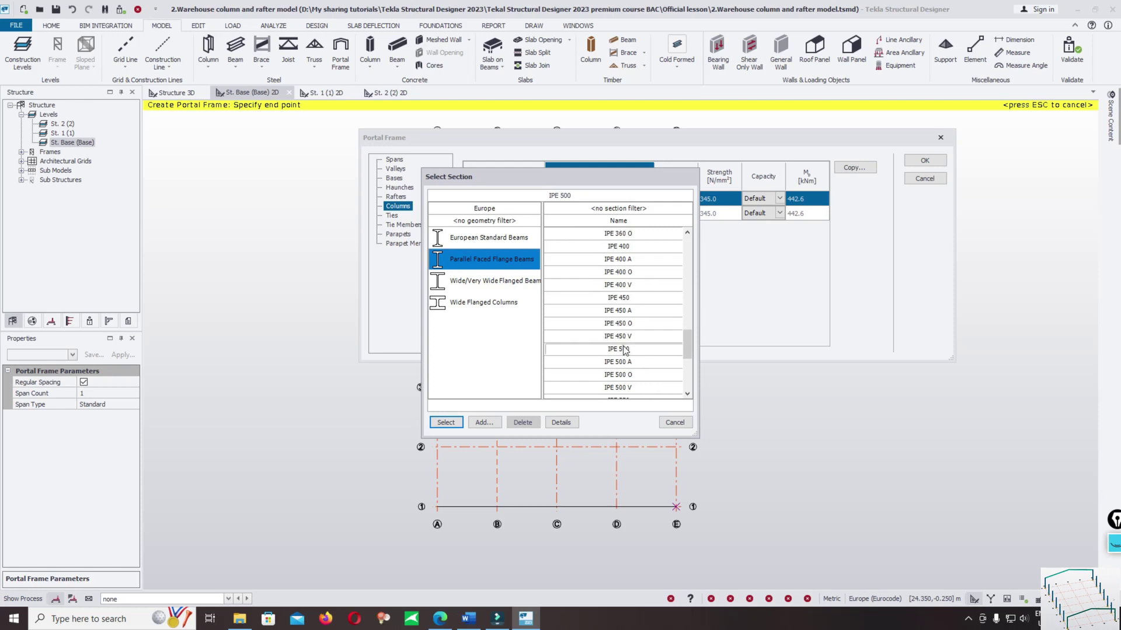
pyautogui.click(446, 422)
# - Assign the IPE 500 parallel faced flange beam section to the right column of span 1
pyautogui.click(602, 213)
pyautogui.click(601, 213)
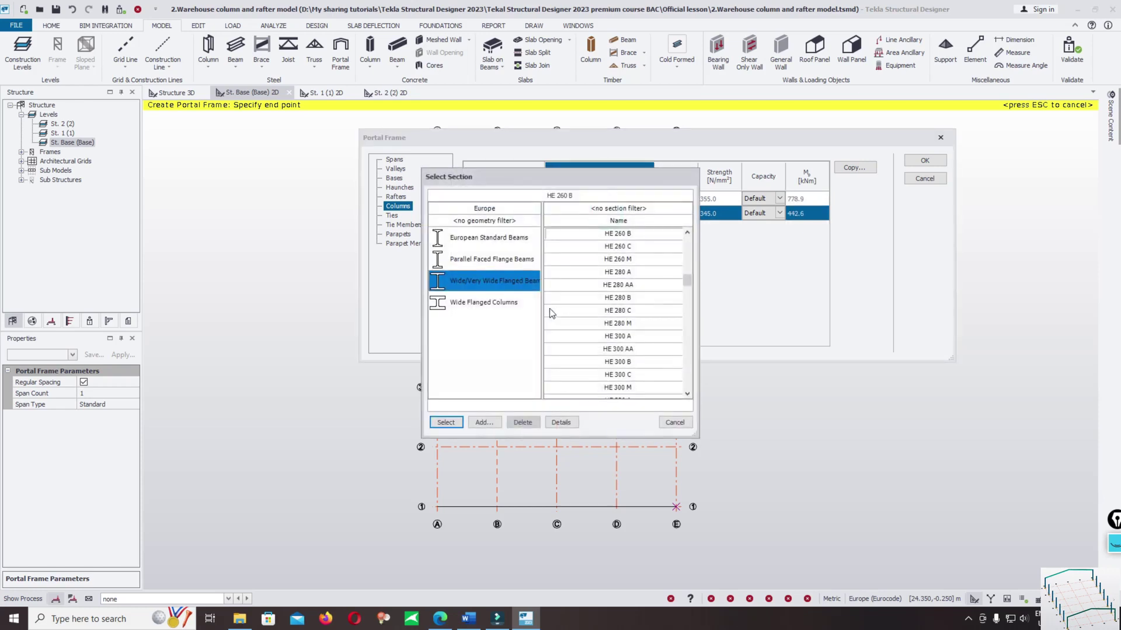
pyautogui.click(473, 281)
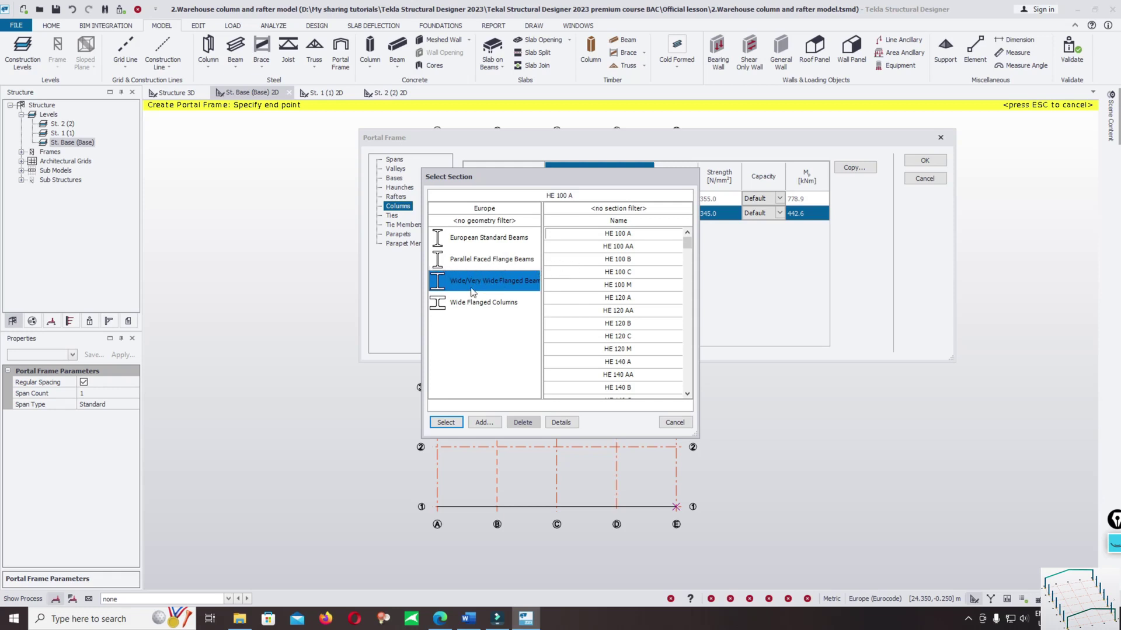
pyautogui.click(491, 261)
pyautogui.scroll(-10, 651, 293)
pyautogui.scroll(-3, 663, 353)
pyautogui.click(620, 310)
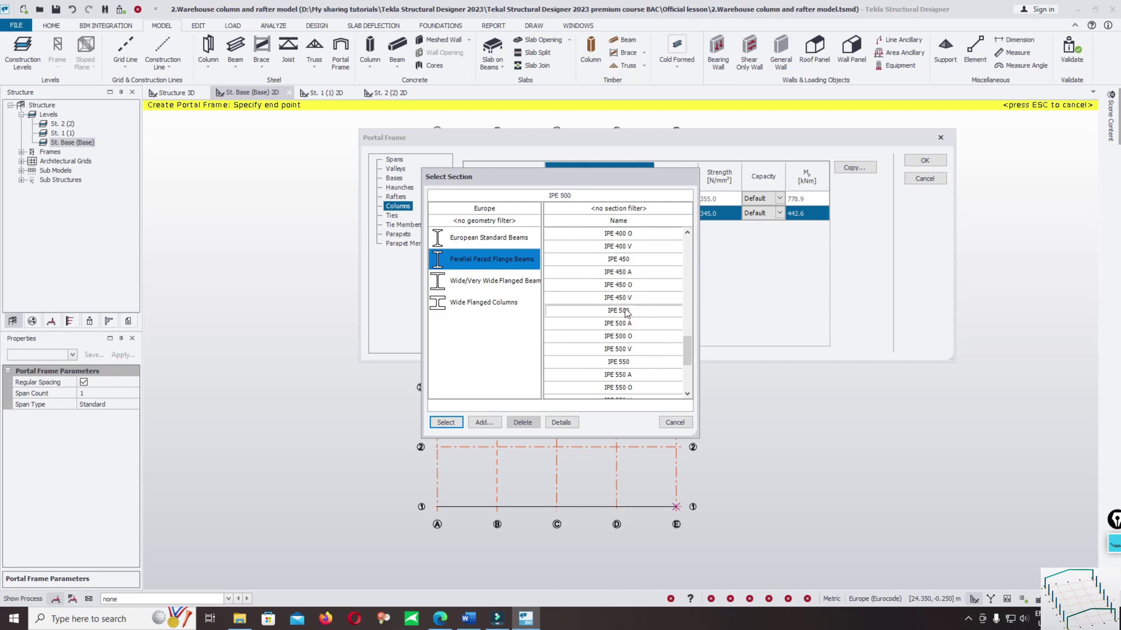
pyautogui.click(446, 422)
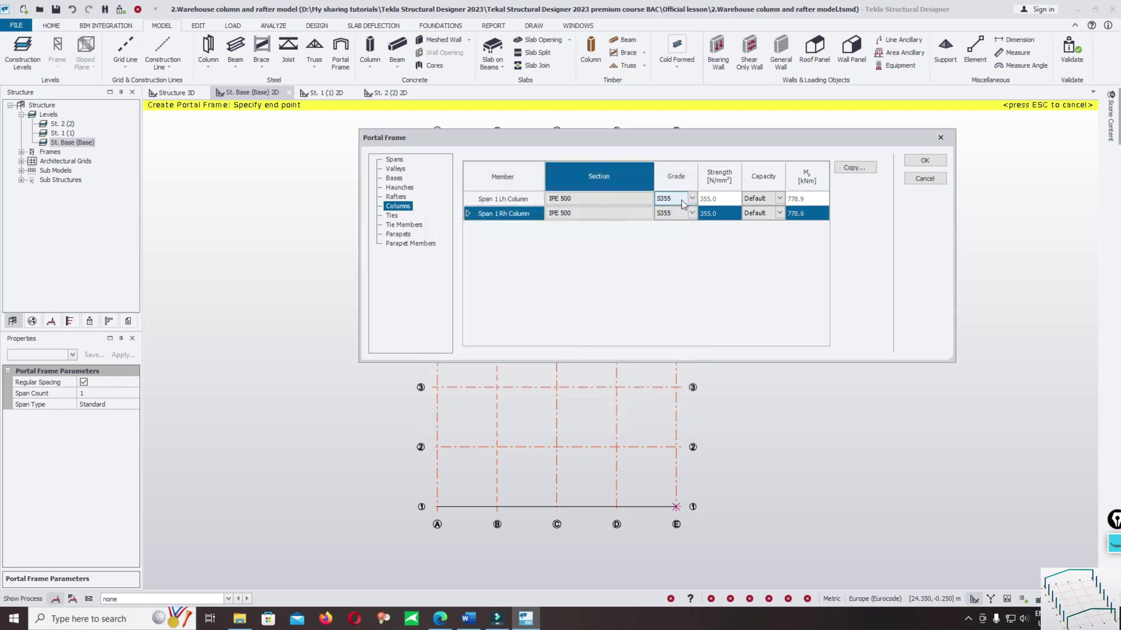
# - Set the steel grade of both span 1 columns to S275 and accept the portal frame definition
pyautogui.click(681, 202)
pyautogui.click(683, 199)
pyautogui.click(684, 212)
pyautogui.click(686, 213)
pyautogui.click(692, 213)
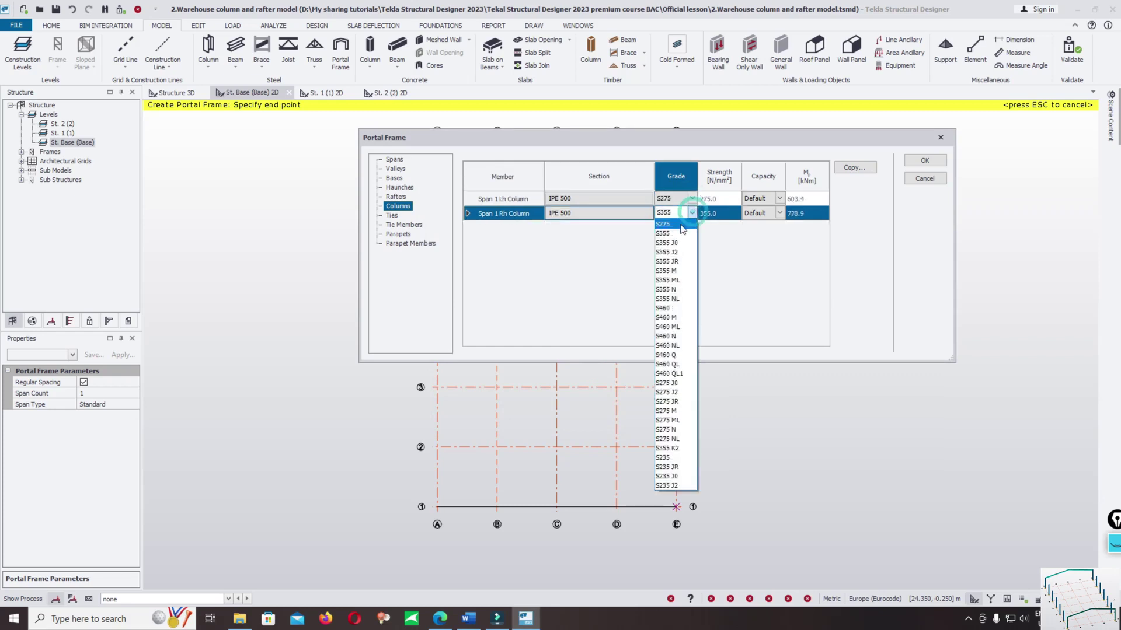
pyautogui.click(679, 225)
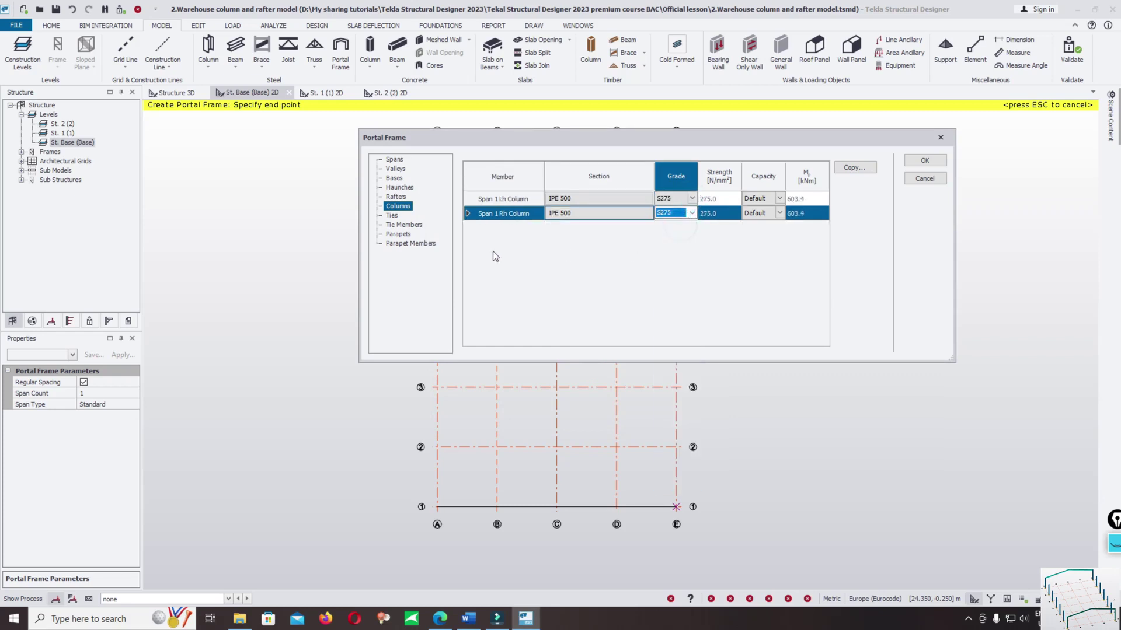
pyautogui.click(925, 161)
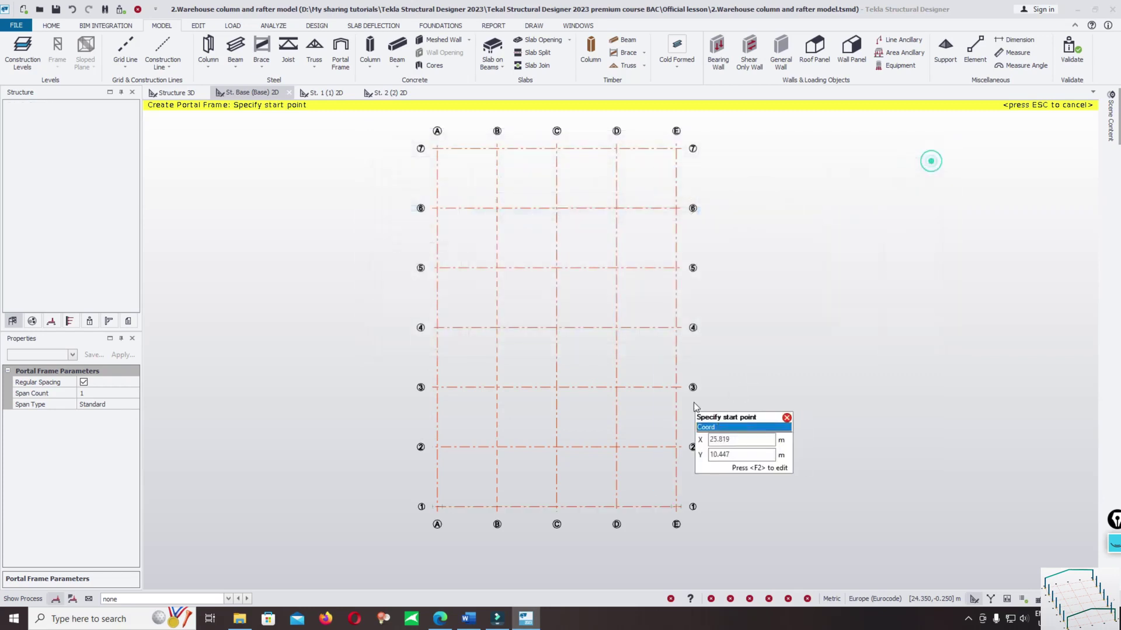
# - Switch to the 3D structure view and examine the portal frame's columns and rafters, including its eaves and apex haunches
pyautogui.click(164, 93)
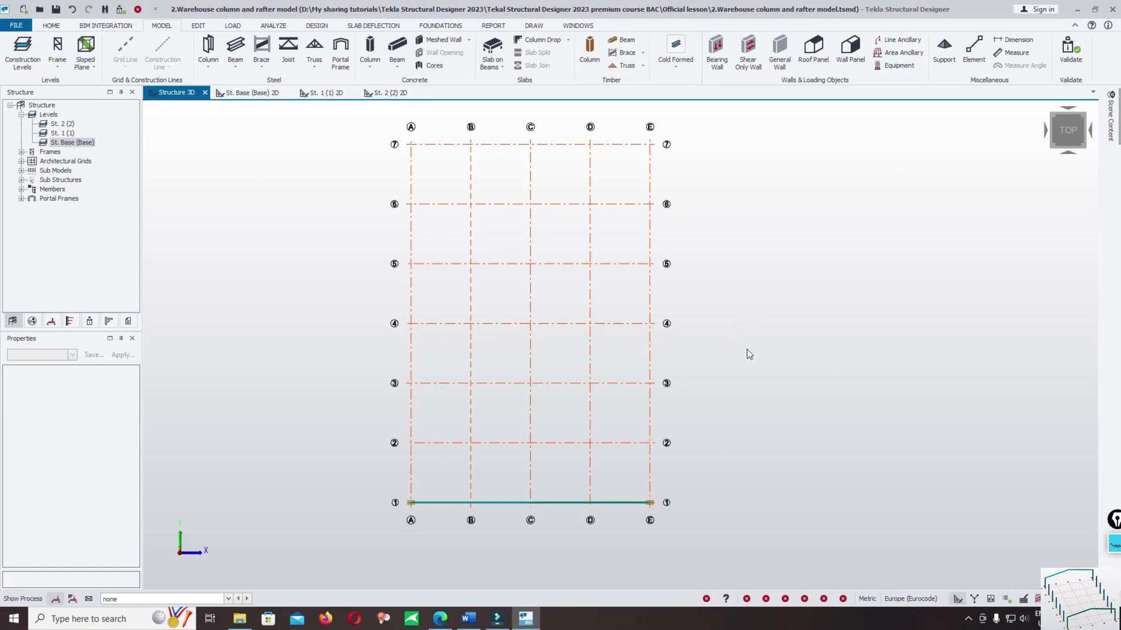
pyautogui.moveTo(764, 391); pyautogui.dragTo(800, 431, button='middle')
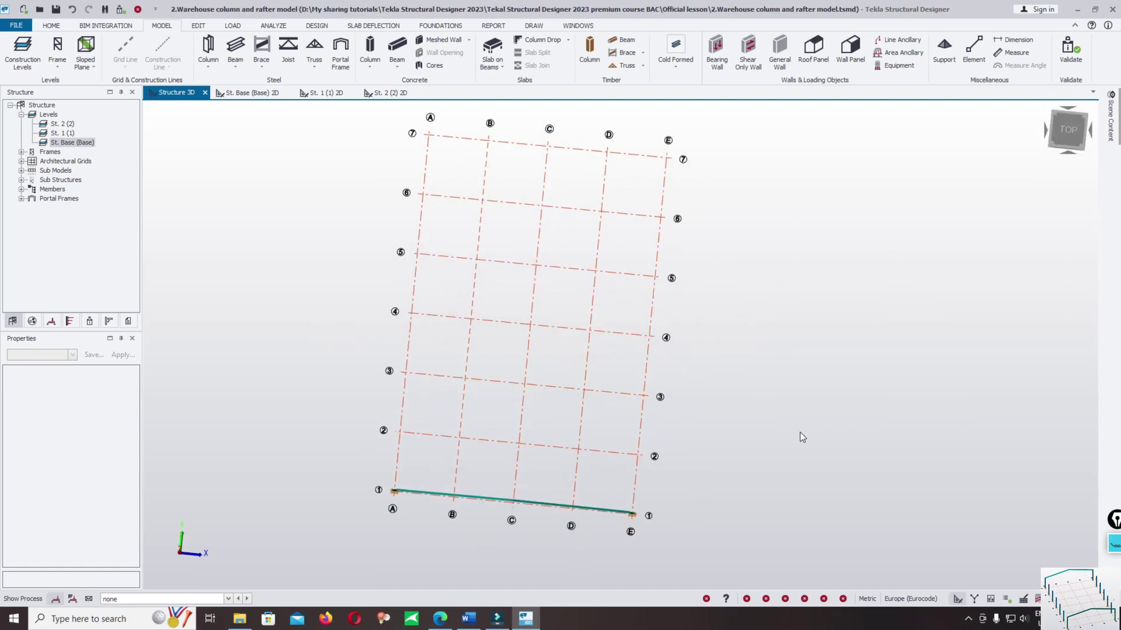
pyautogui.click(1004, 193)
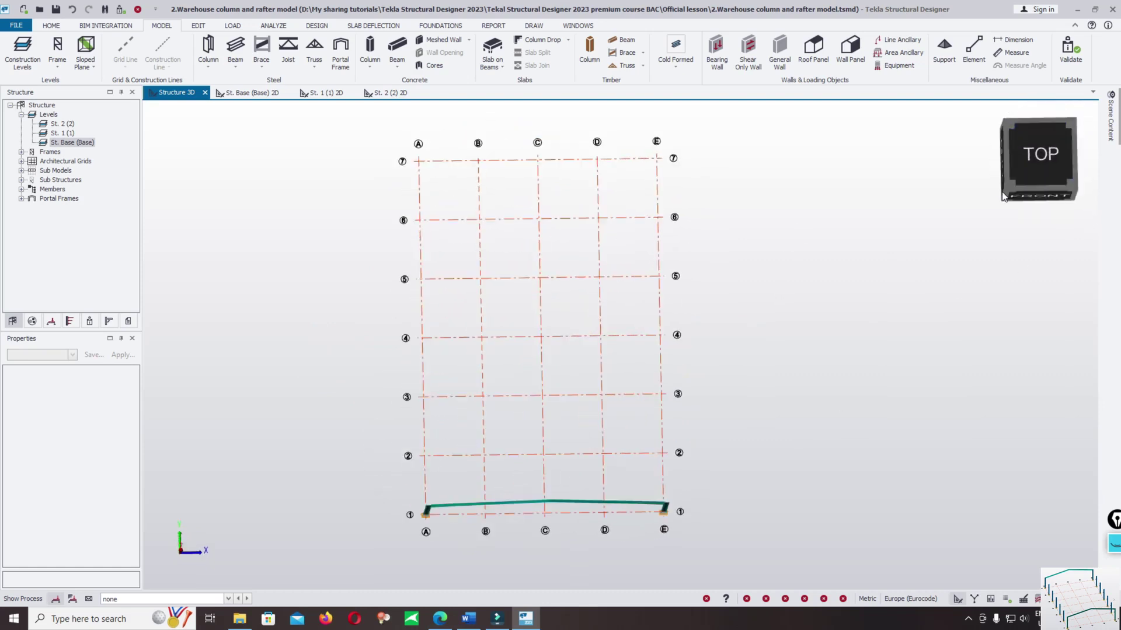
pyautogui.click(1003, 196)
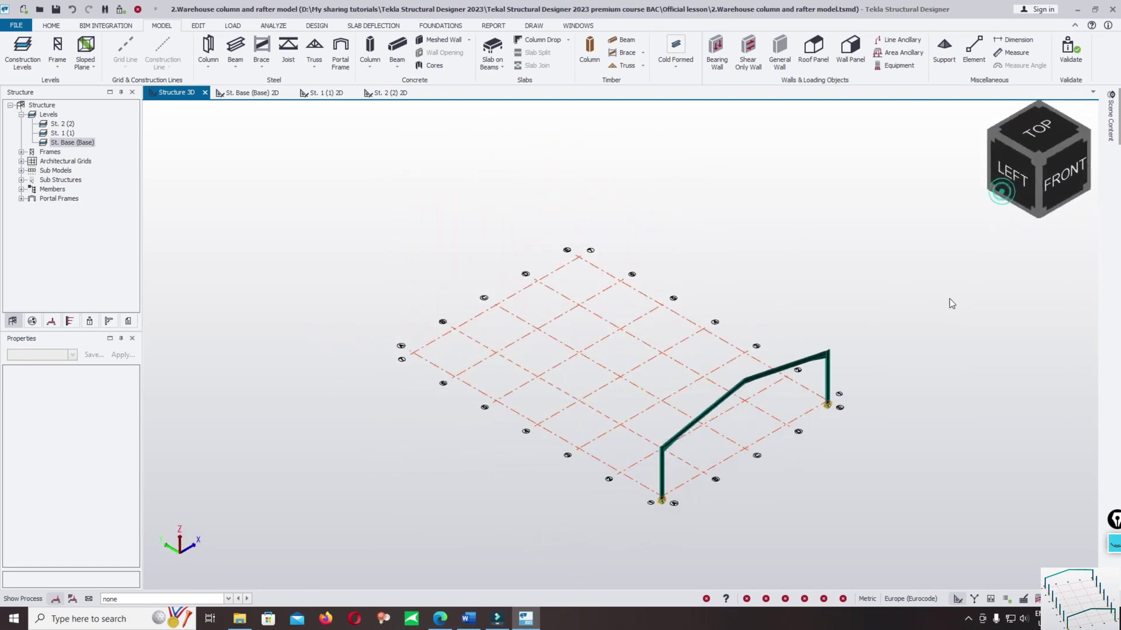
pyautogui.click(1086, 142)
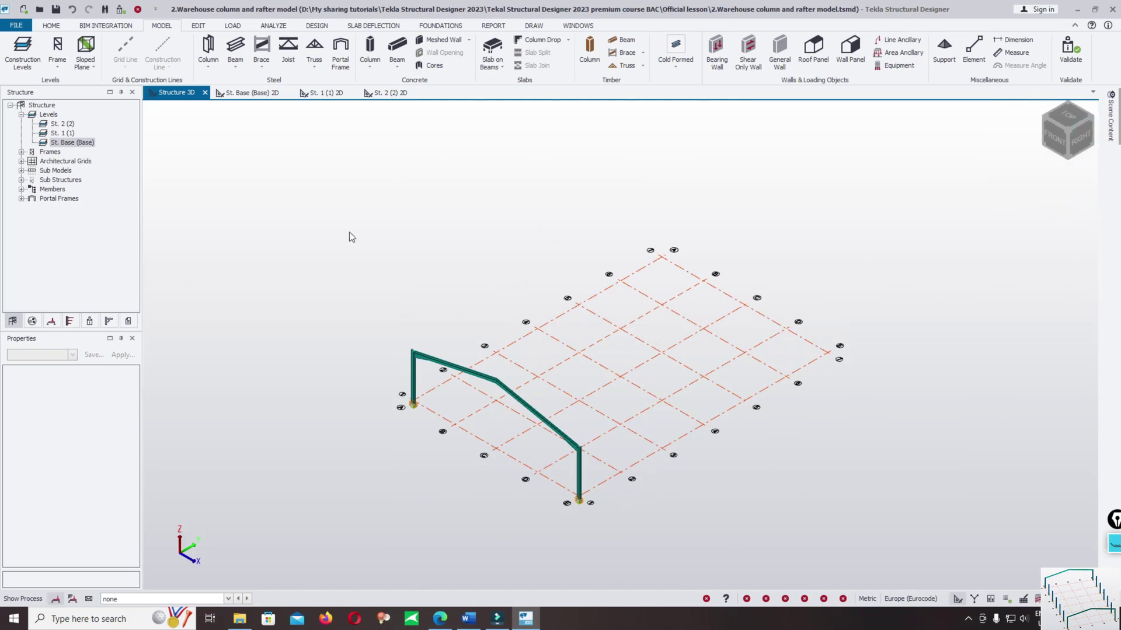
pyautogui.moveTo(295, 262); pyautogui.dragTo(693, 226, button='middle')
pyautogui.scroll(8, 643, 433)
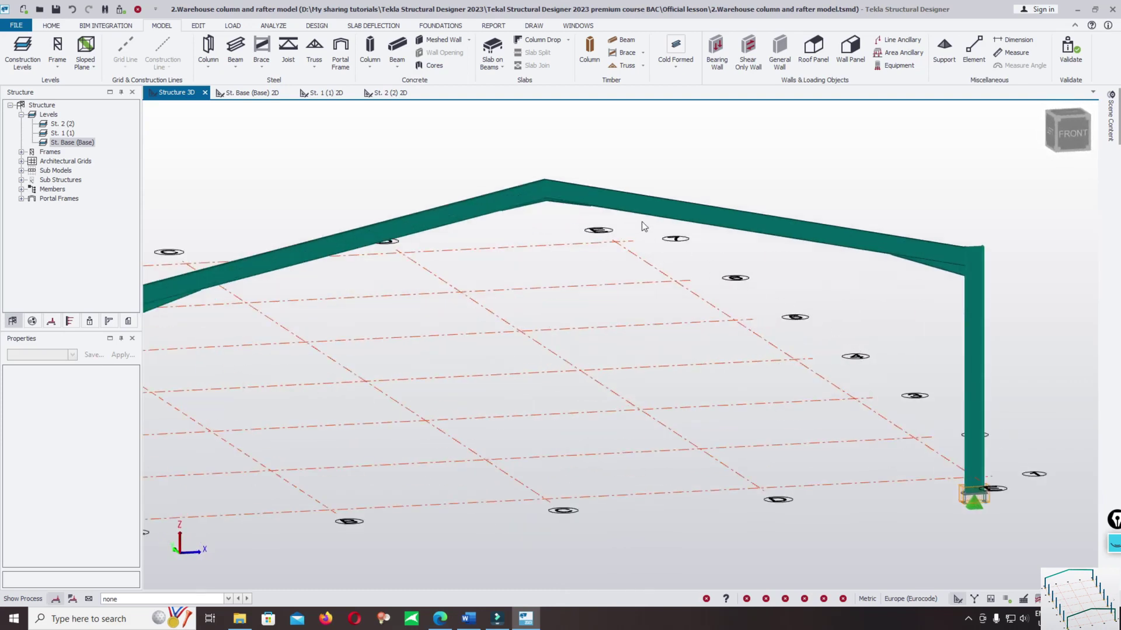
pyautogui.scroll(-3, 641, 222)
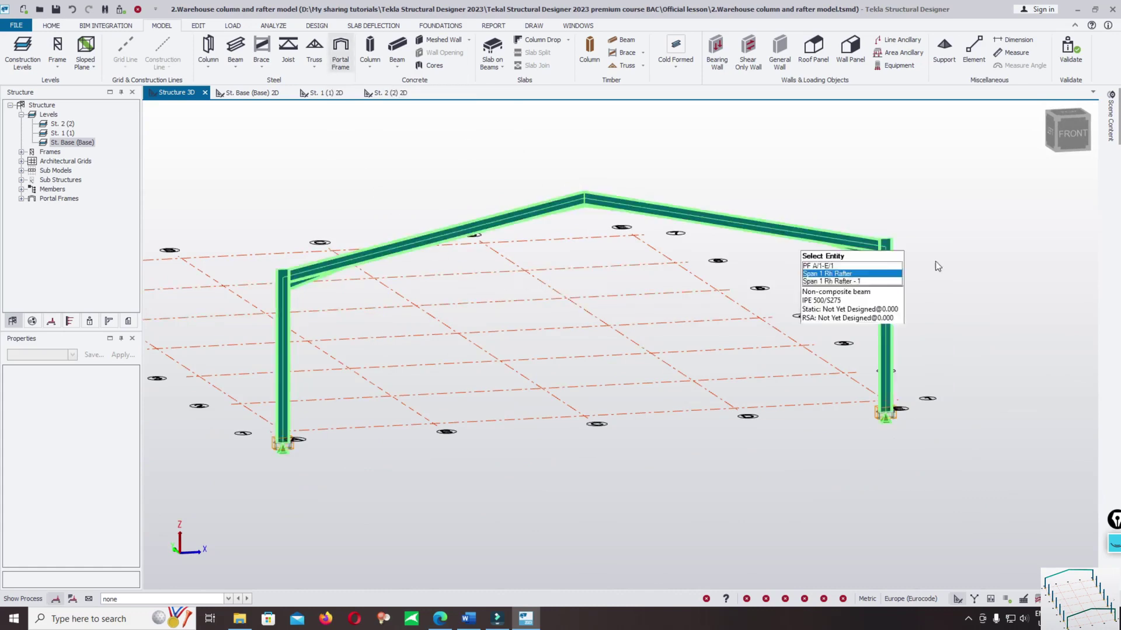
pyautogui.scroll(8, 882, 257)
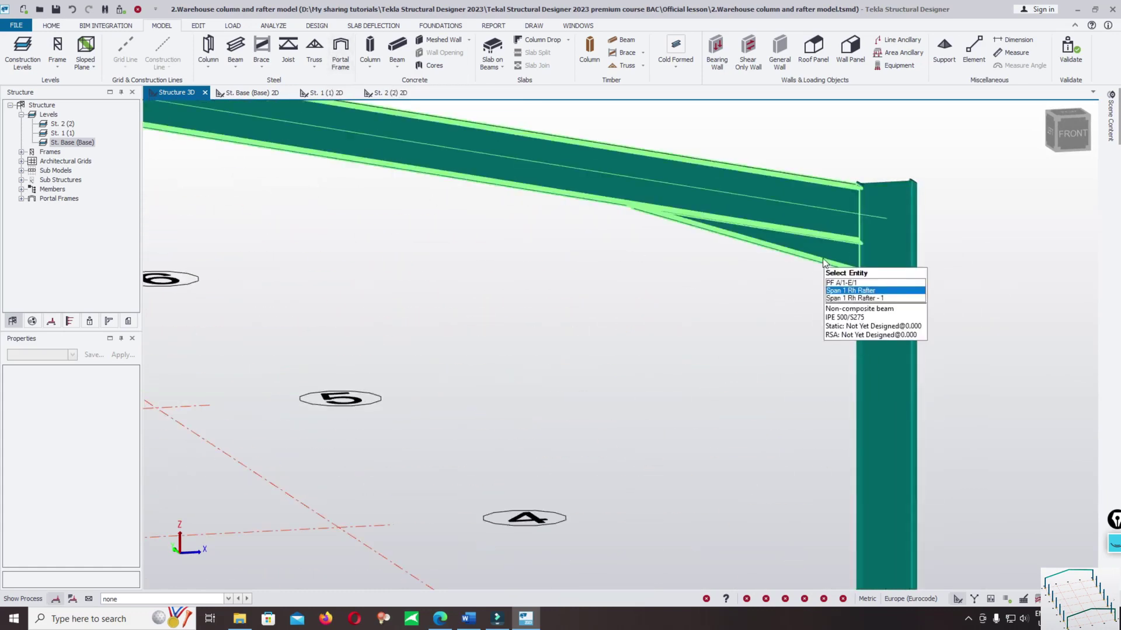
pyautogui.scroll(-6, 996, 317)
pyautogui.scroll(6, 640, 246)
pyautogui.scroll(-6, 640, 246)
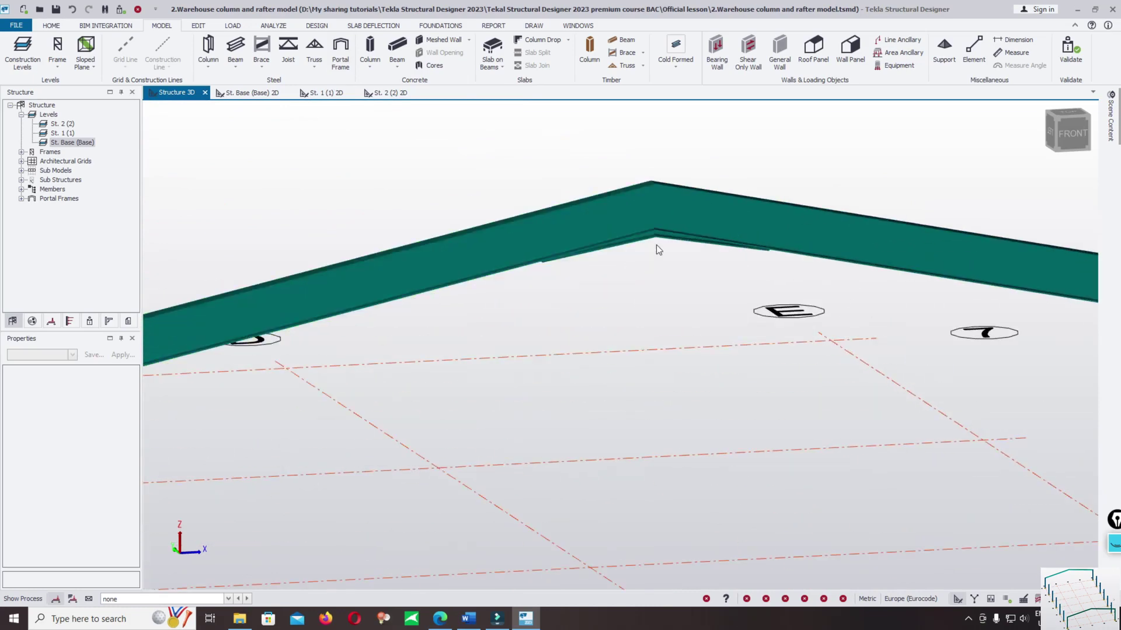
pyautogui.click(767, 241)
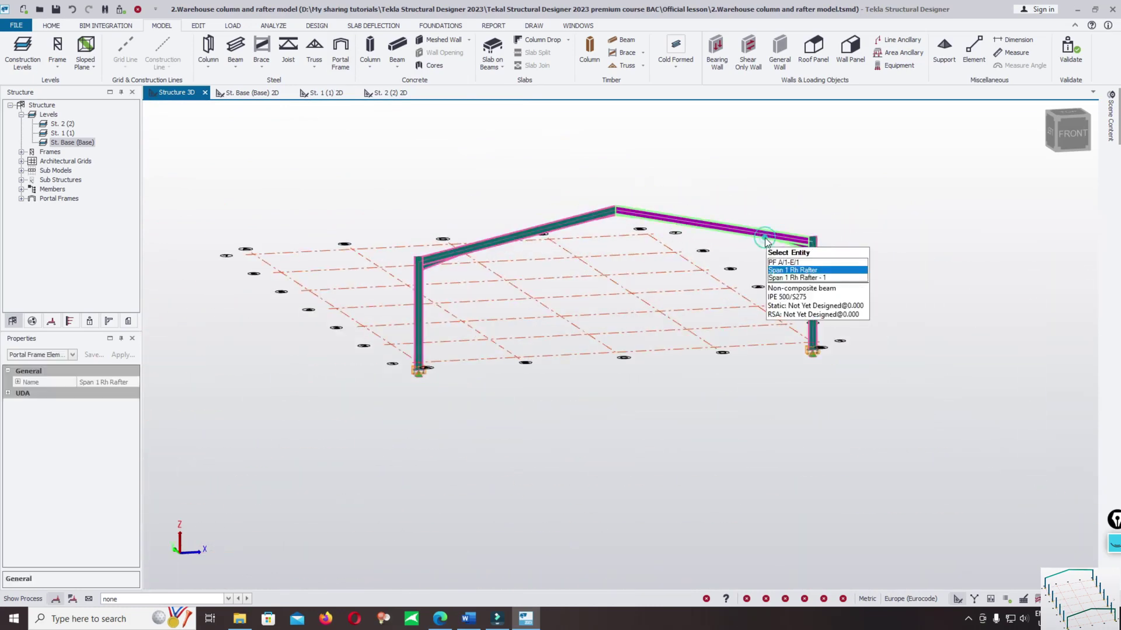
pyautogui.doubleClick(767, 241)
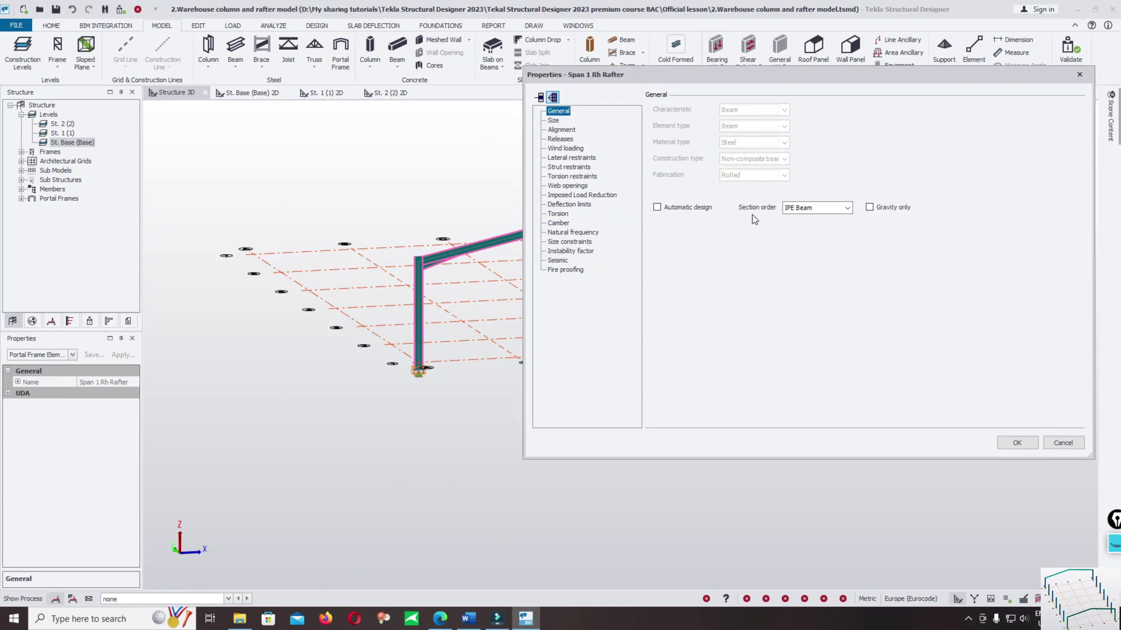
pyautogui.press('Escape')
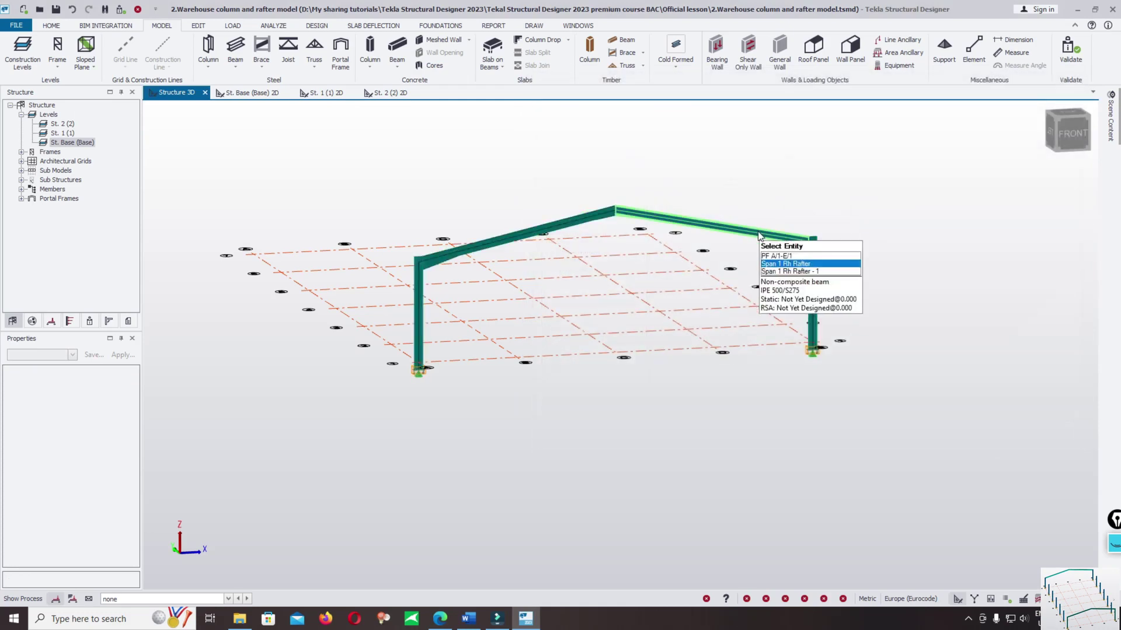
# - Edit the portal frame on grid line 1 to deactivate all four span 1 eaves and apex haunches, and accept the change
pyautogui.click(758, 234)
pyautogui.rightClick(758, 234)
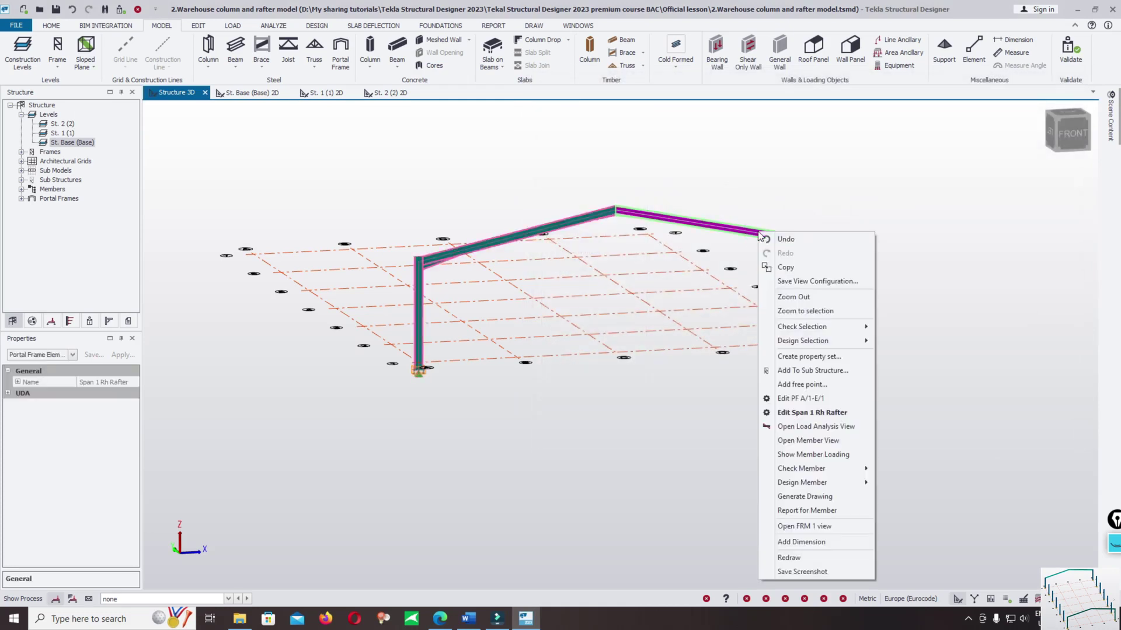
pyautogui.click(815, 400)
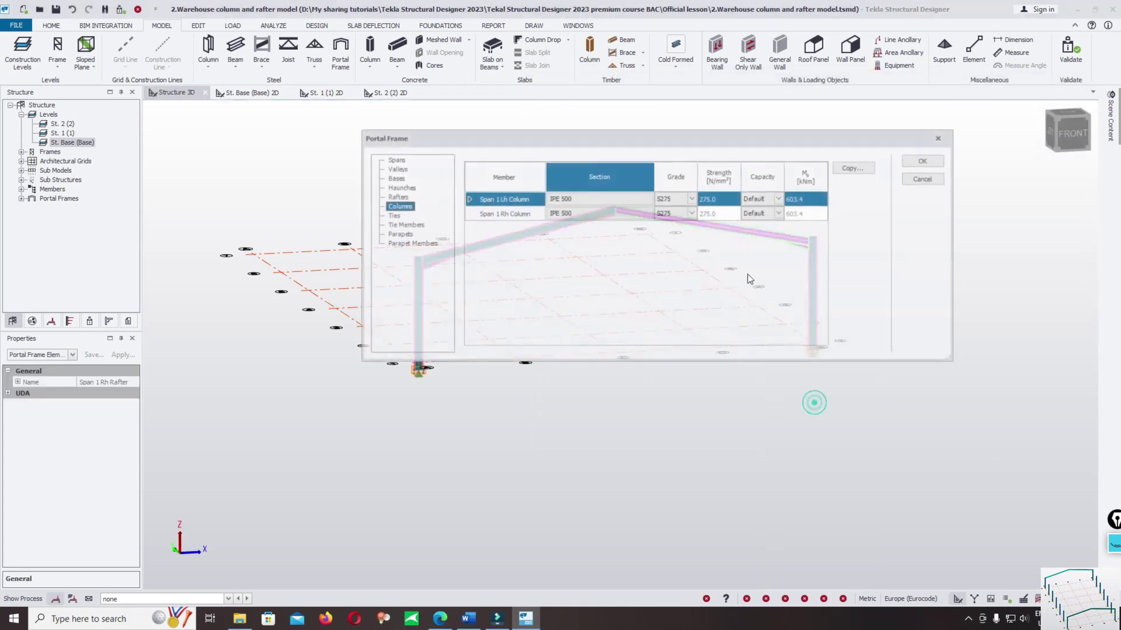
pyautogui.click(397, 187)
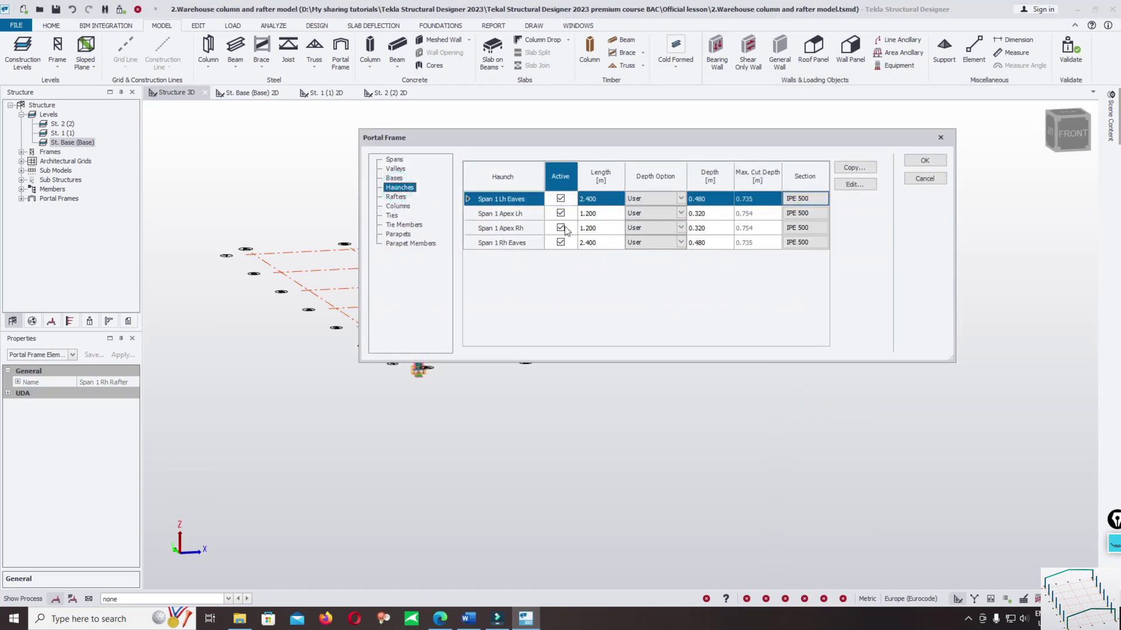
pyautogui.moveTo(590, 139); pyautogui.dragTo(416, 268)
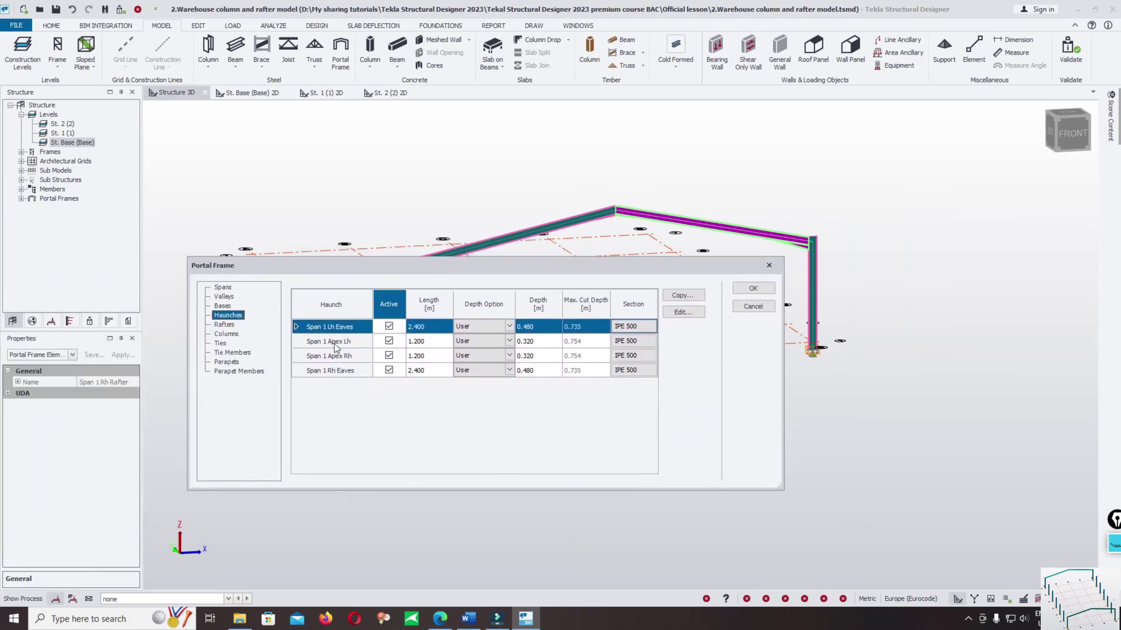
pyautogui.click(388, 327)
pyautogui.click(389, 341)
pyautogui.click(389, 355)
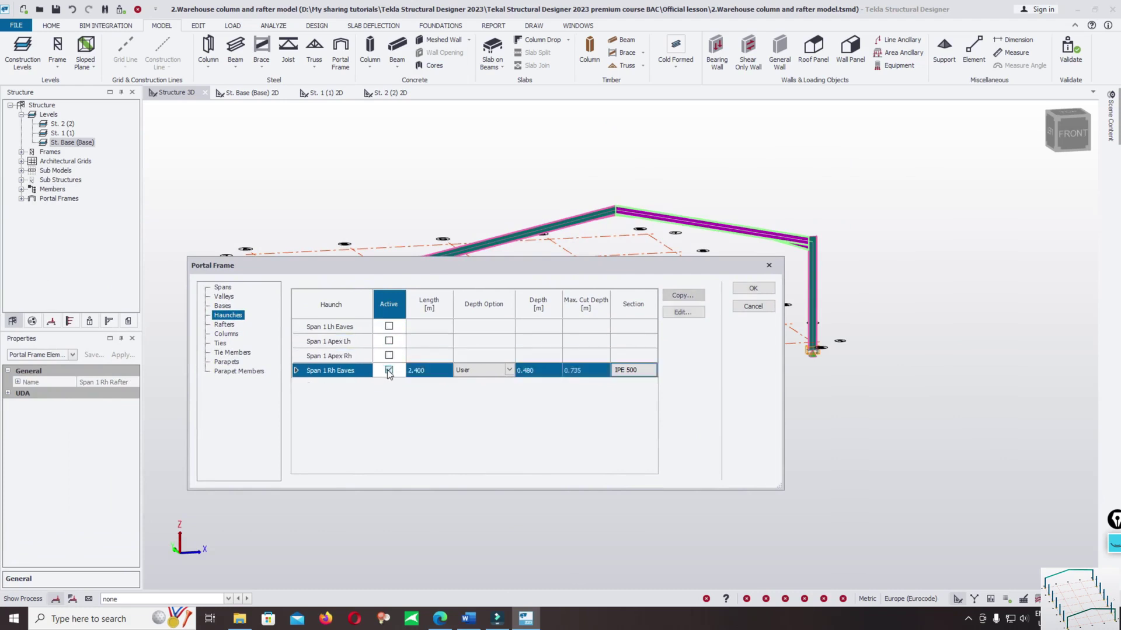
pyautogui.click(388, 370)
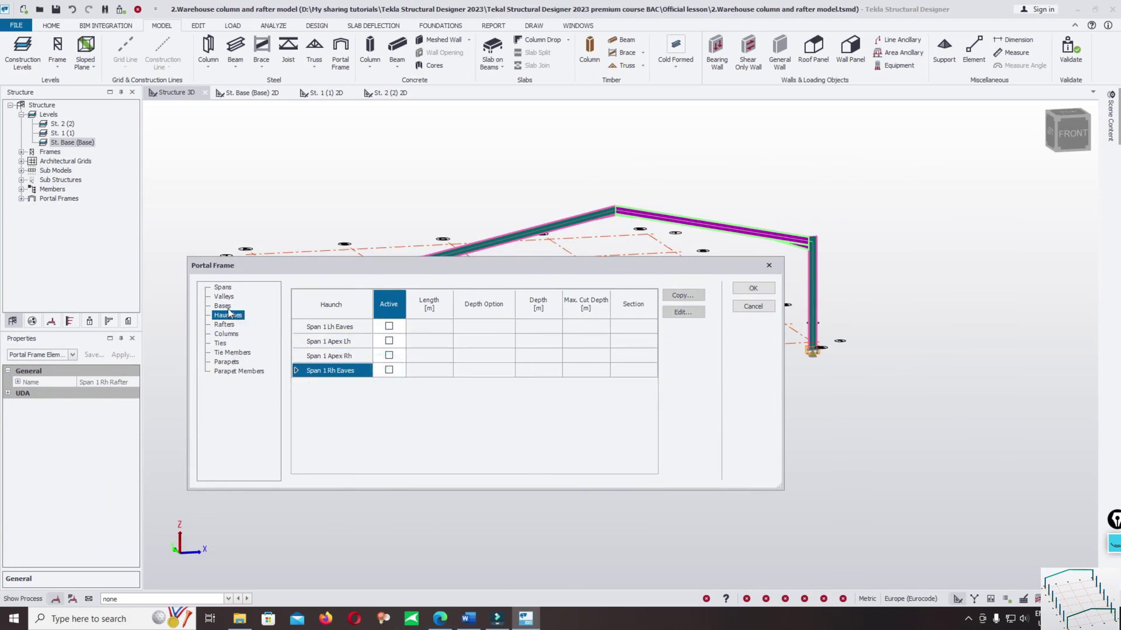
pyautogui.click(753, 288)
# - Examine the portal frame's eaves connections and overall shape in 3D without the haunches
pyautogui.scroll(5, 671, 263)
pyautogui.scroll(-3, 626, 192)
pyautogui.scroll(6, 922, 252)
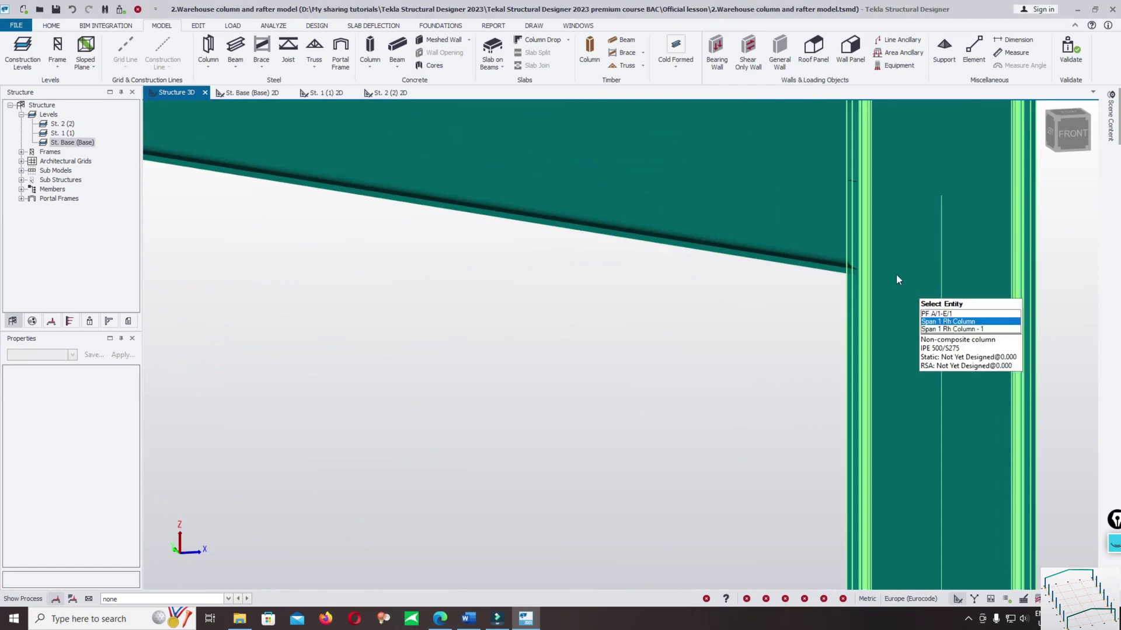
pyautogui.scroll(-8, 916, 274)
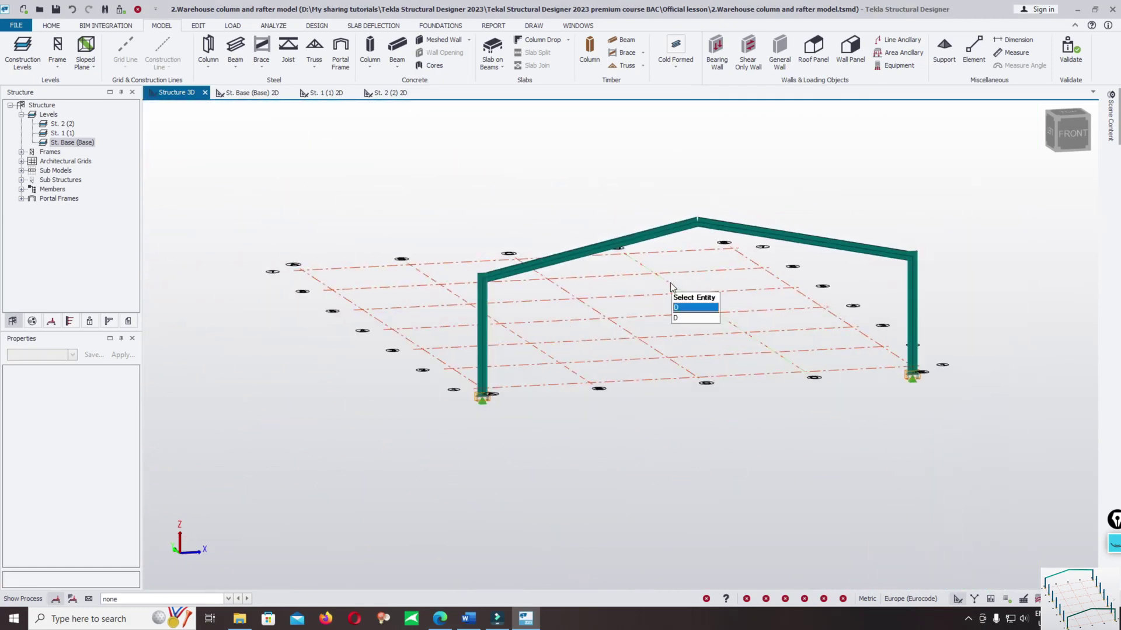
pyautogui.scroll(5, 519, 349)
pyautogui.moveTo(519, 349); pyautogui.dragTo(693, 352, button='middle')
pyautogui.scroll(-5, 693, 356)
pyautogui.moveTo(463, 315); pyautogui.dragTo(624, 261, button='middle')
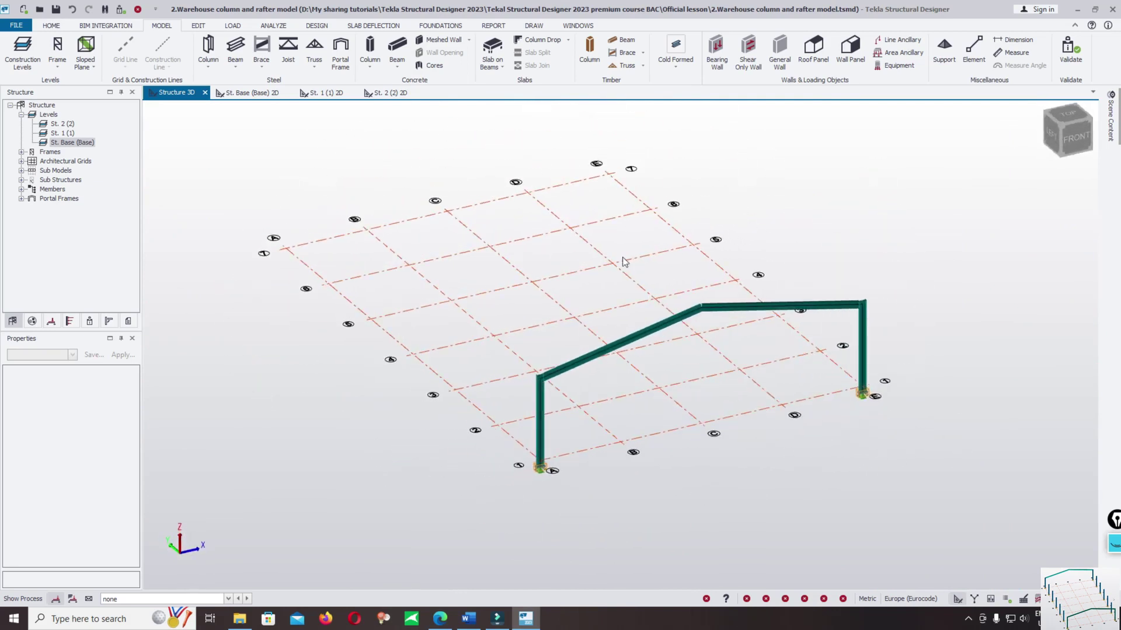
pyautogui.click(342, 63)
pyautogui.scroll(-1, 611, 268)
pyautogui.moveTo(497, 291)
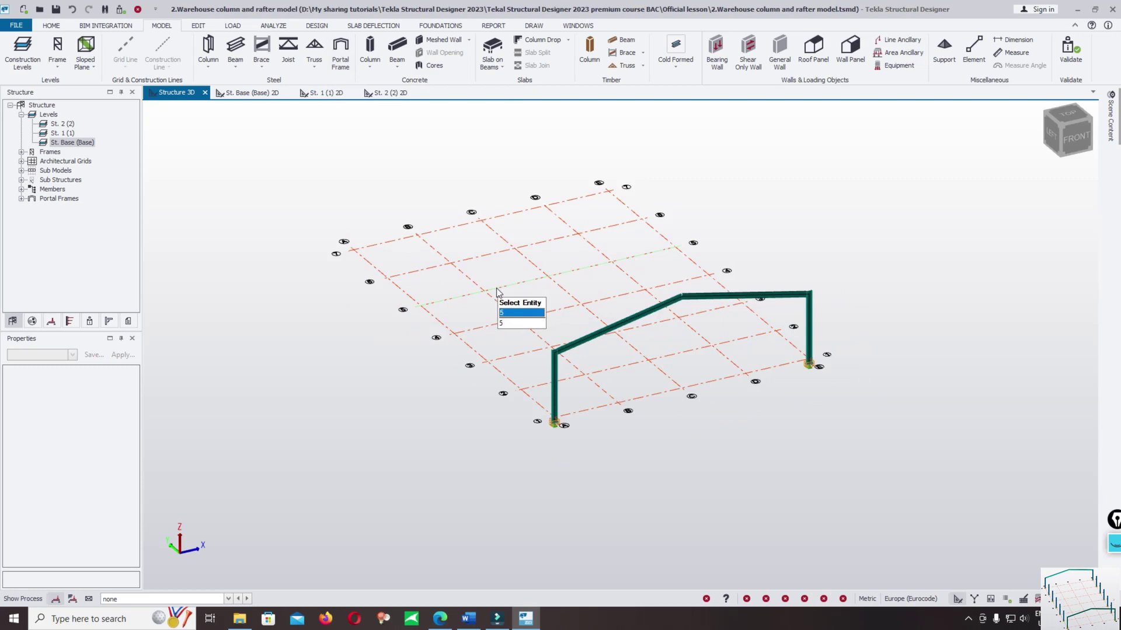
pyautogui.moveTo(664, 313); pyautogui.dragTo(531, 276, button='middle')
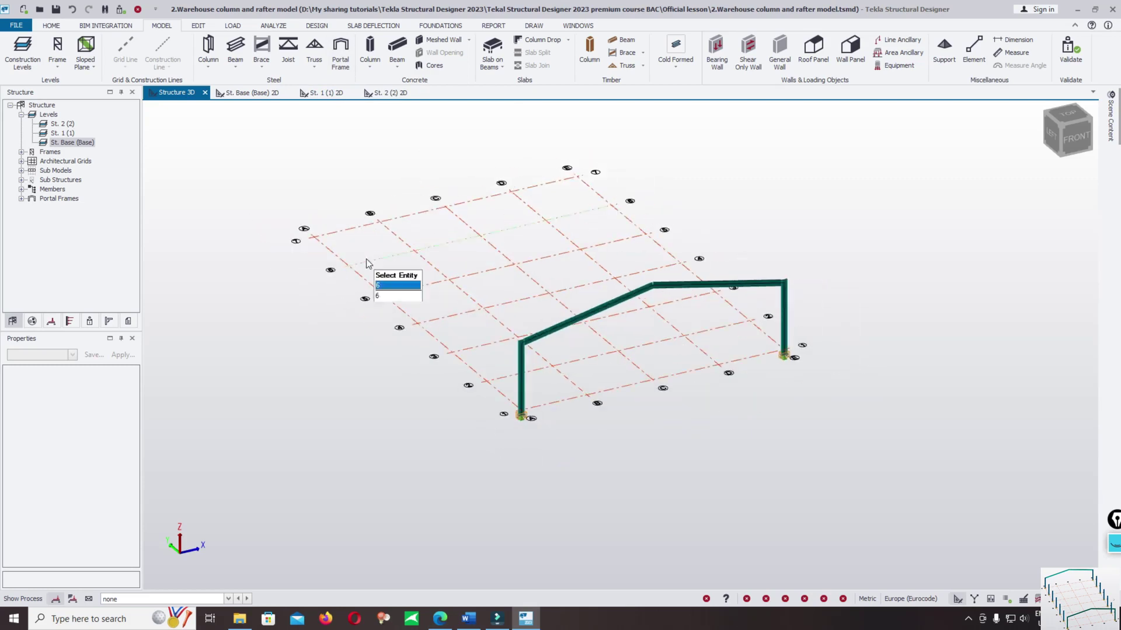
# - Switch to the St. Base (Base) 2D plan view and leave the portal frame creation command
pyautogui.scroll(5, 307, 245)
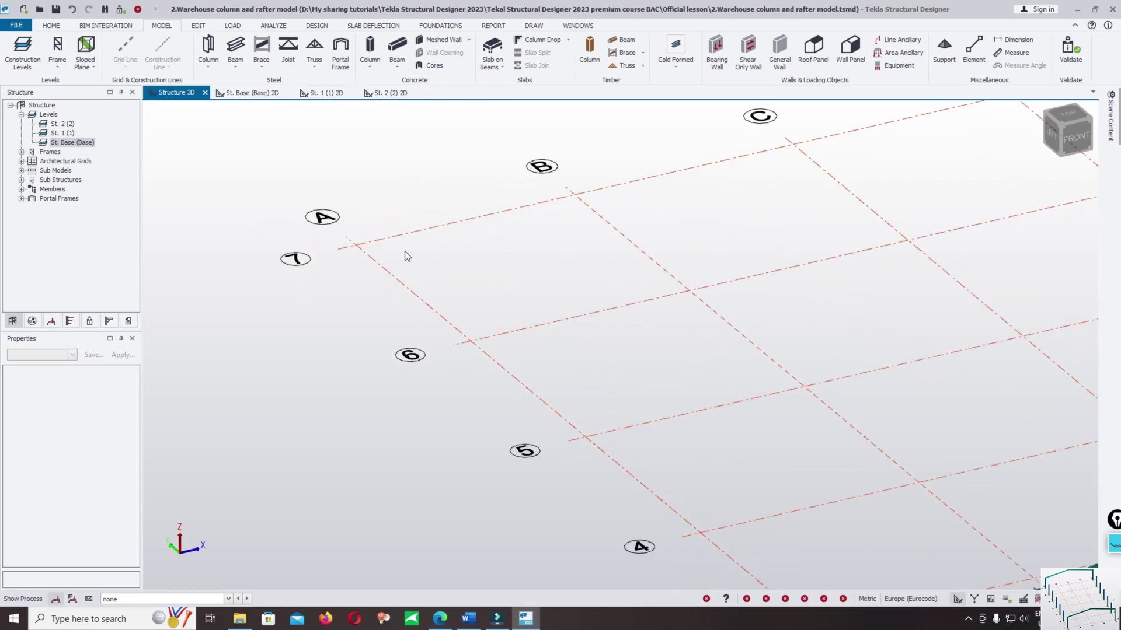
pyautogui.scroll(-5, 404, 251)
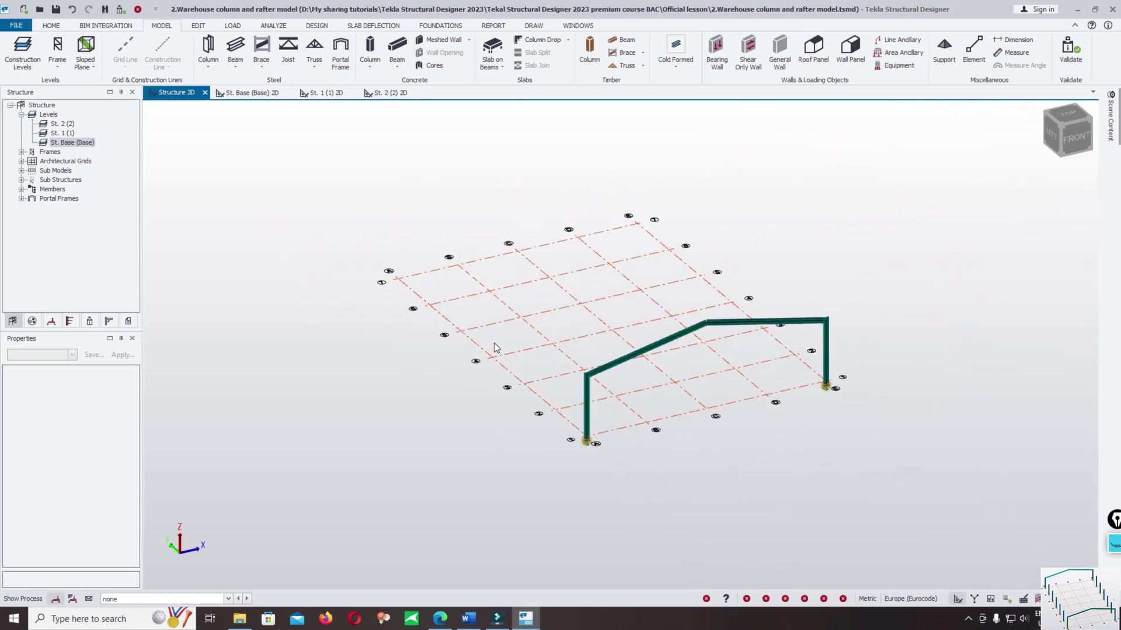
pyautogui.click(61, 143)
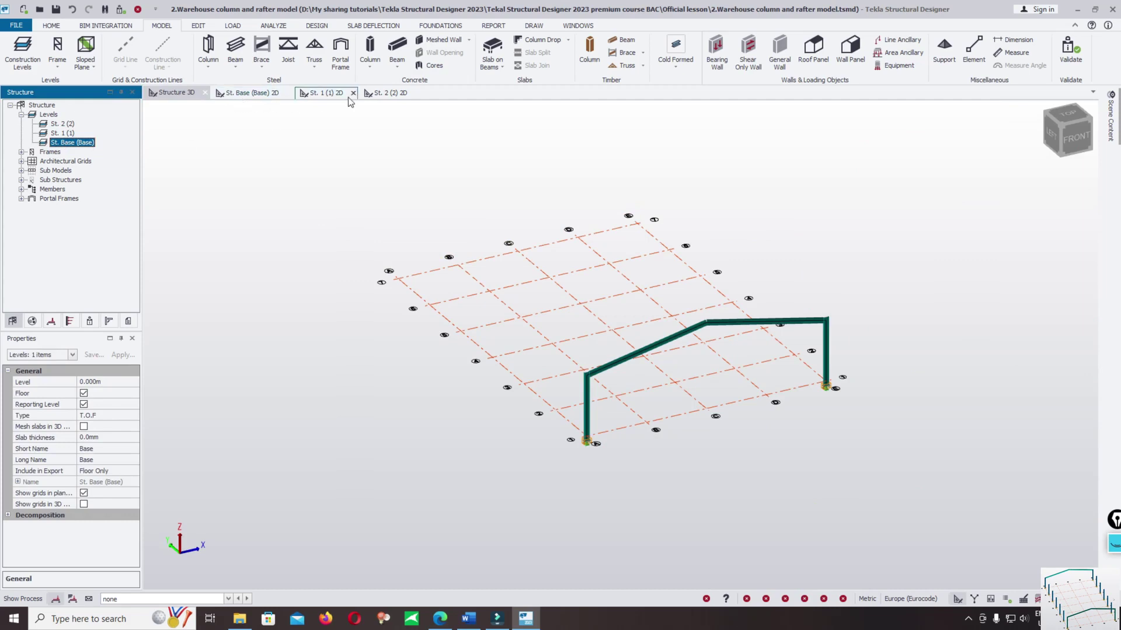
pyautogui.click(250, 93)
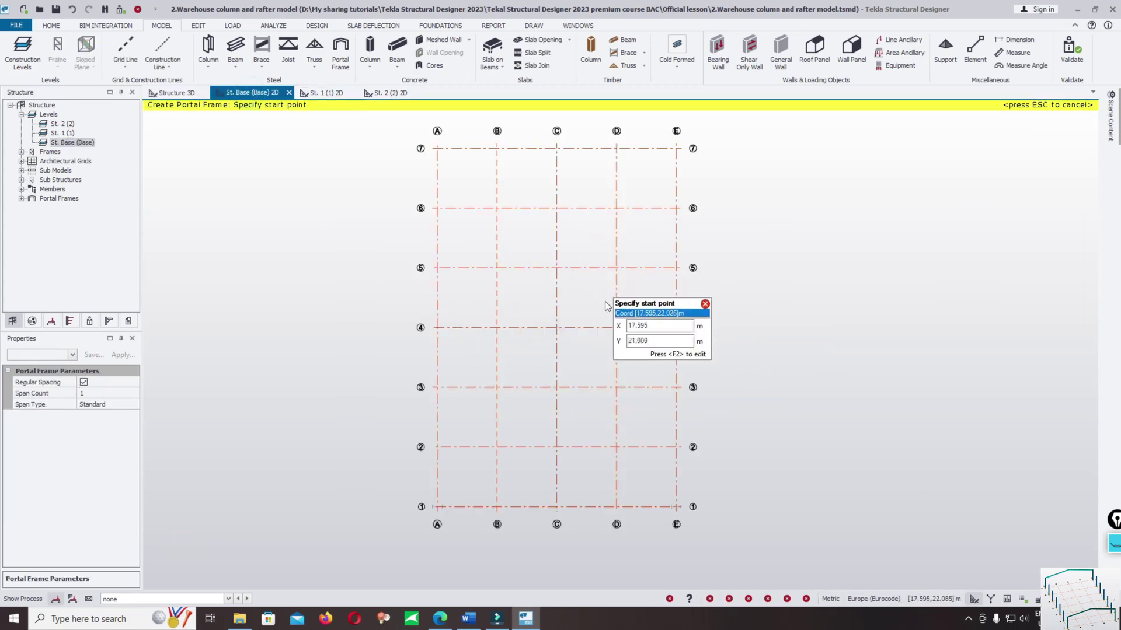
pyautogui.scroll(-1, 528, 242)
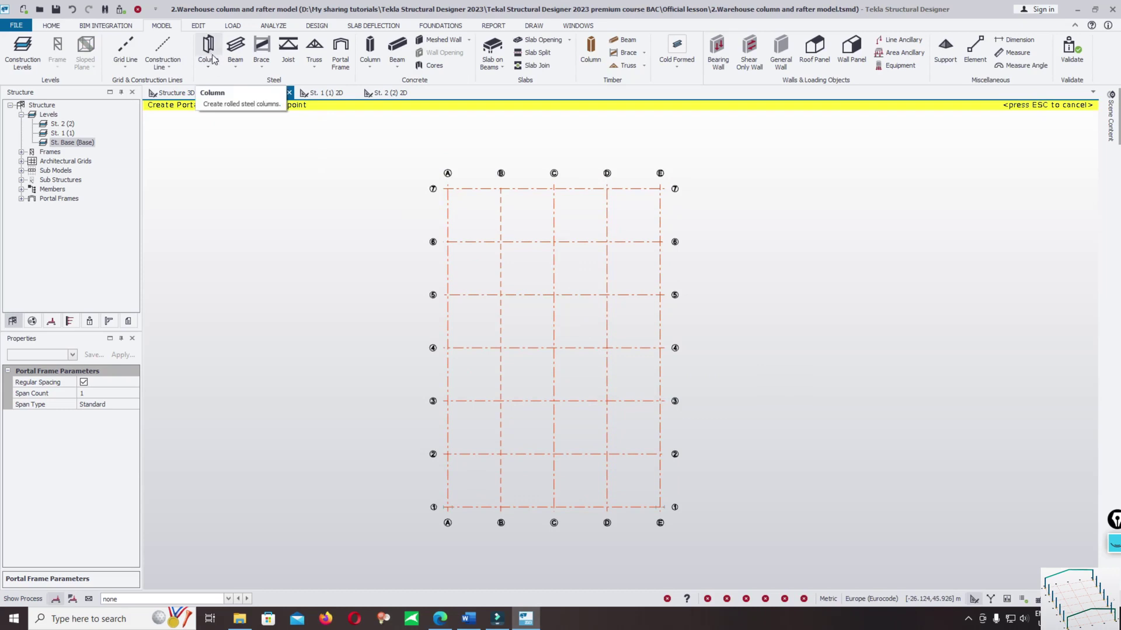
pyautogui.press('Escape')
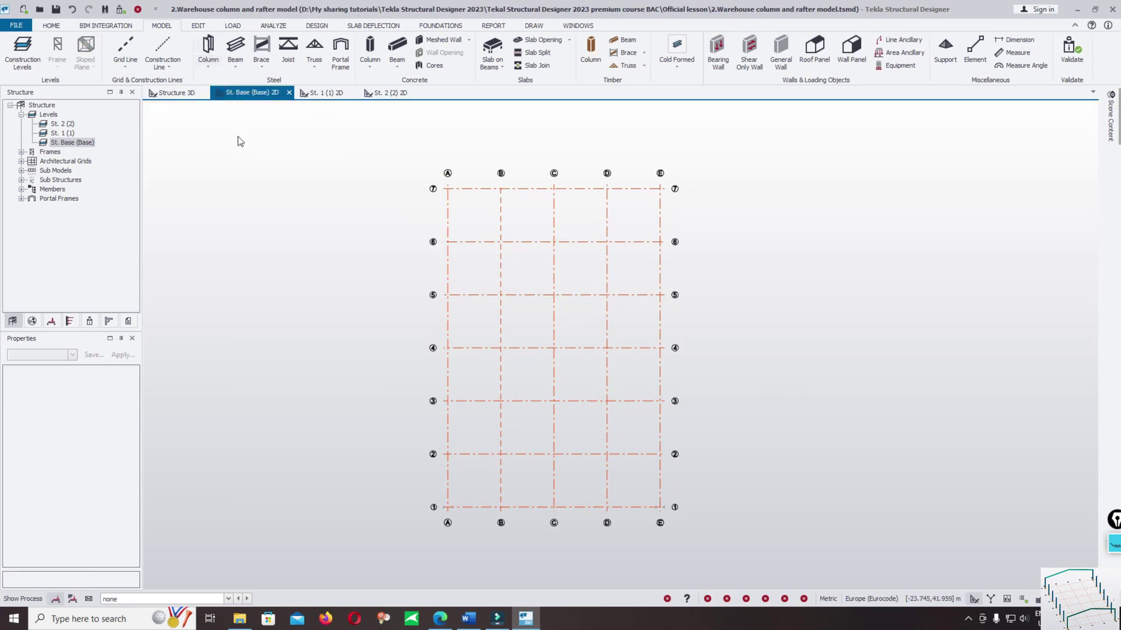
# - Start creating rolled steel columns and set their top level to St. 1 (1)
pyautogui.click(207, 42)
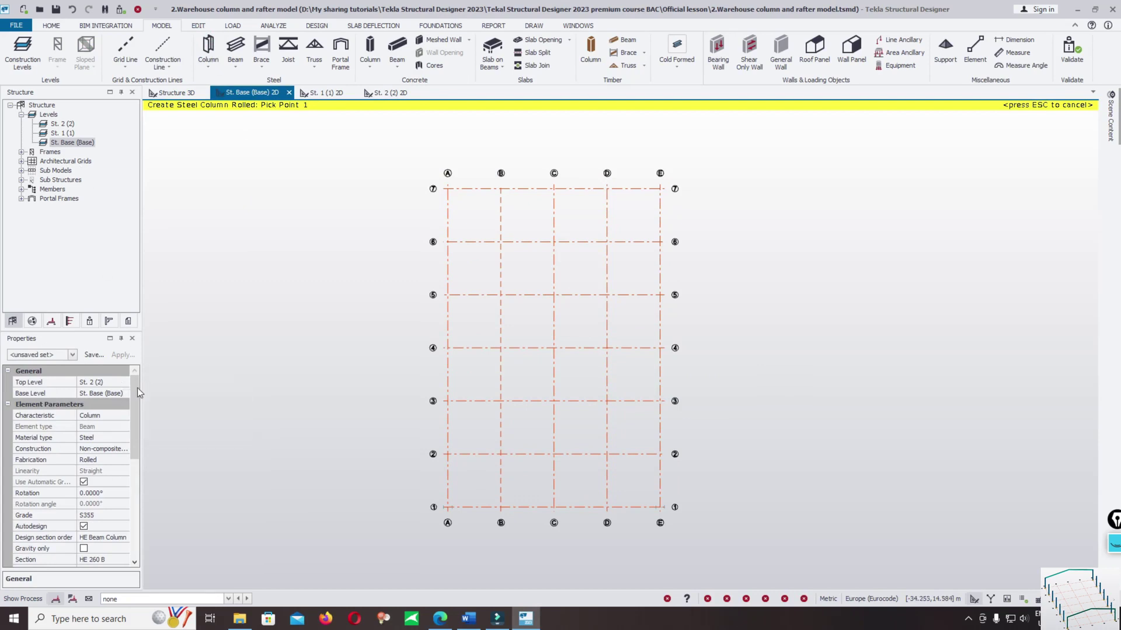
pyautogui.click(108, 382)
pyautogui.click(124, 383)
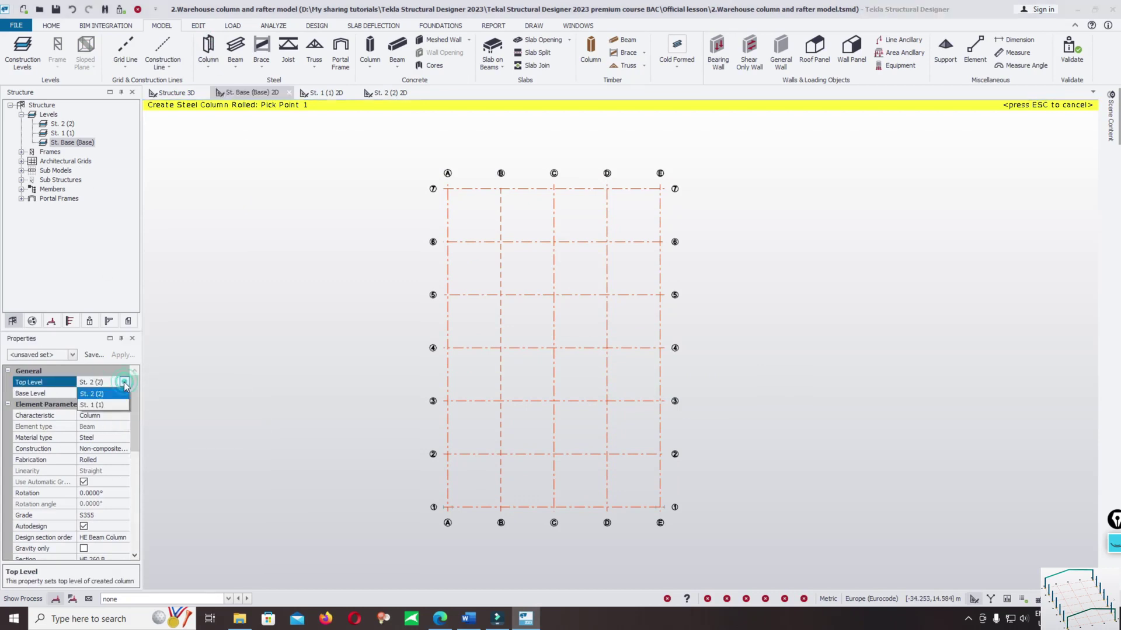
pyautogui.click(92, 405)
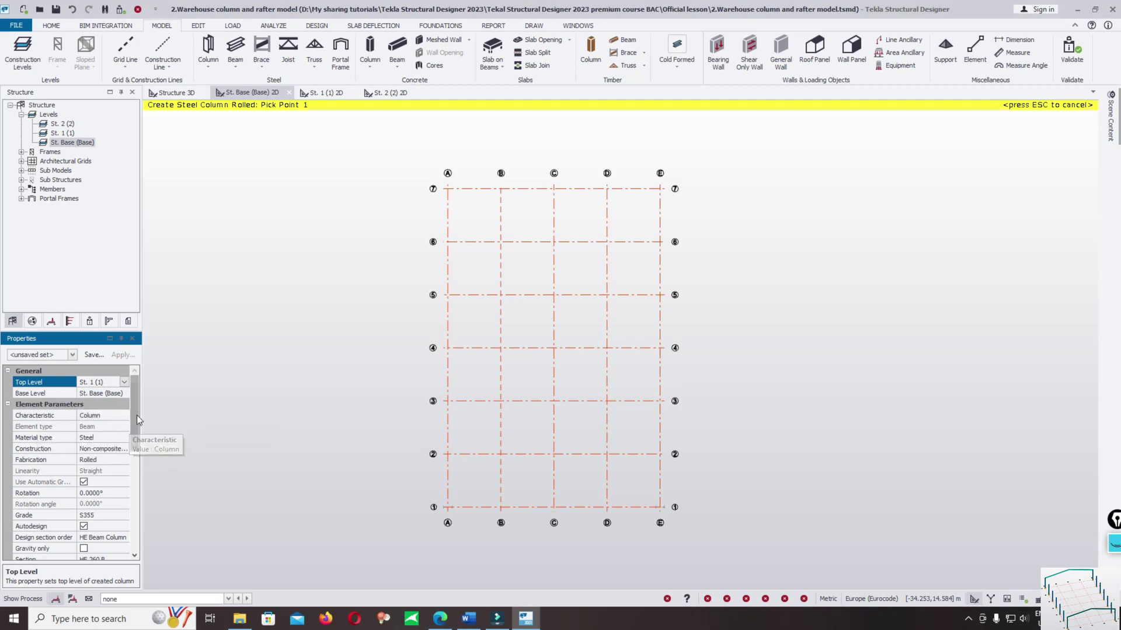
# - Set the rotation of the new steel columns to 90° and their grade to S275
pyautogui.scroll(-2, 138, 415)
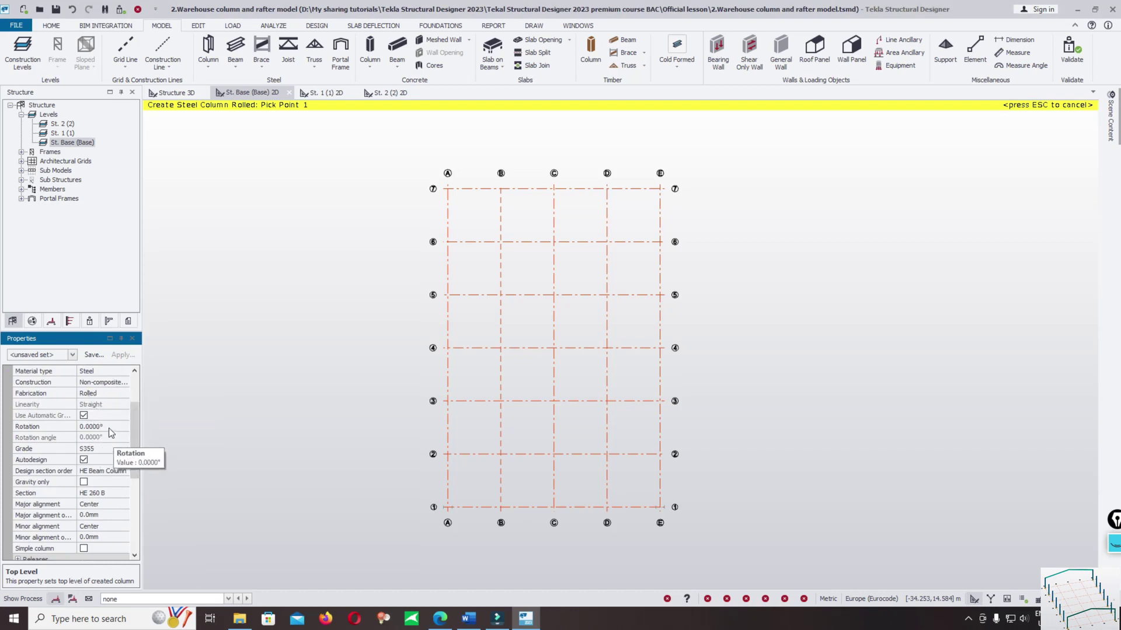
pyautogui.click(112, 428)
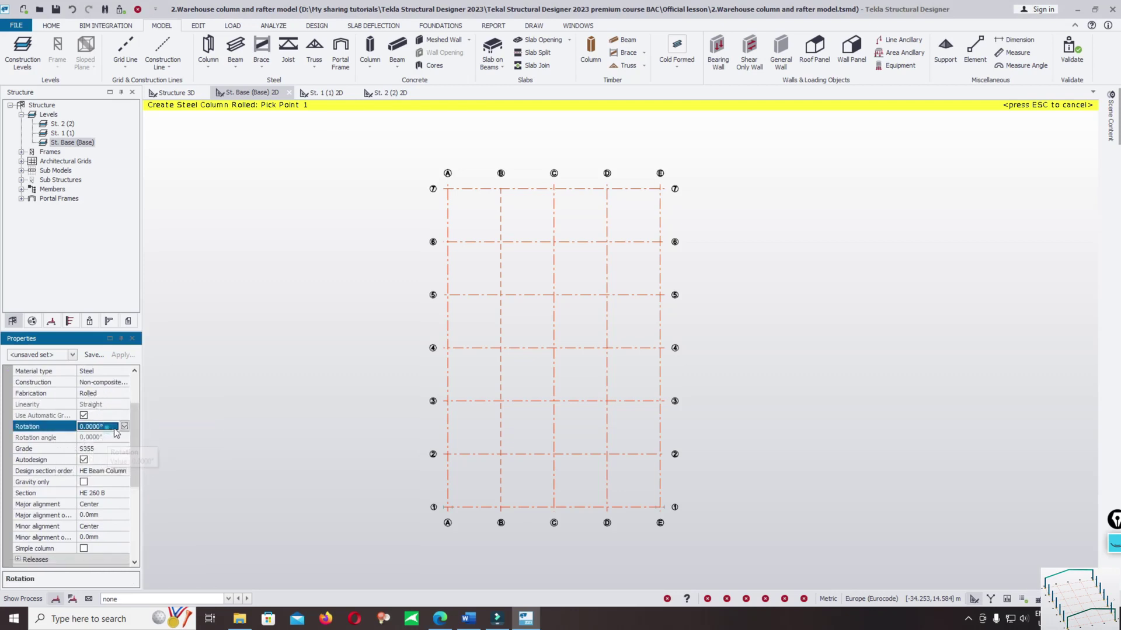
pyautogui.click(124, 426)
pyautogui.click(102, 449)
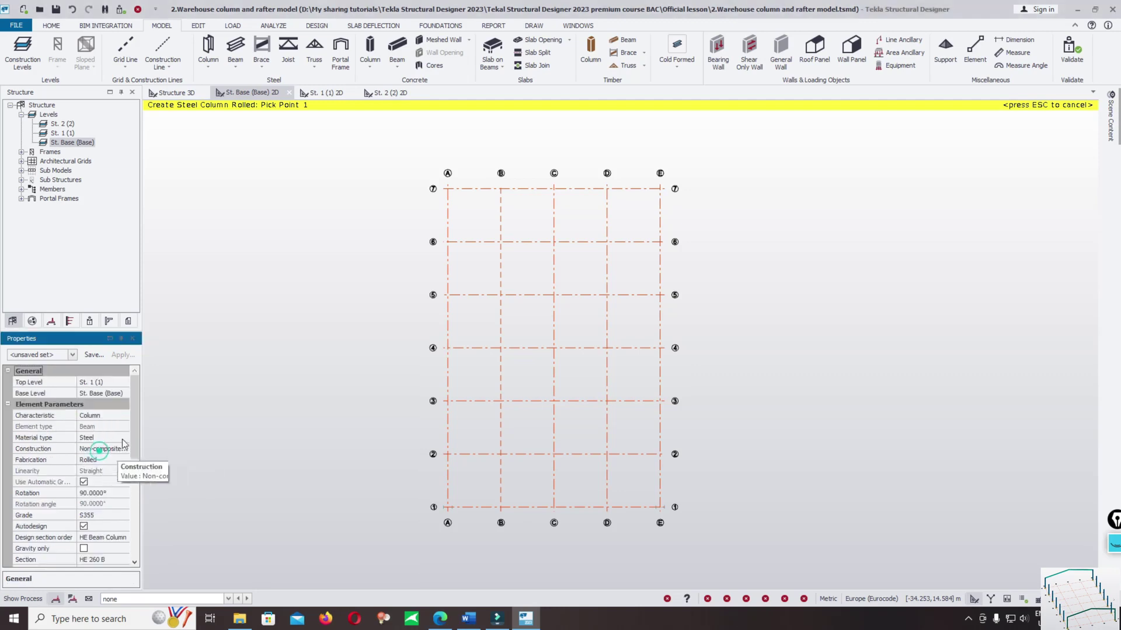
pyautogui.moveTo(137, 424); pyautogui.dragTo(137, 476)
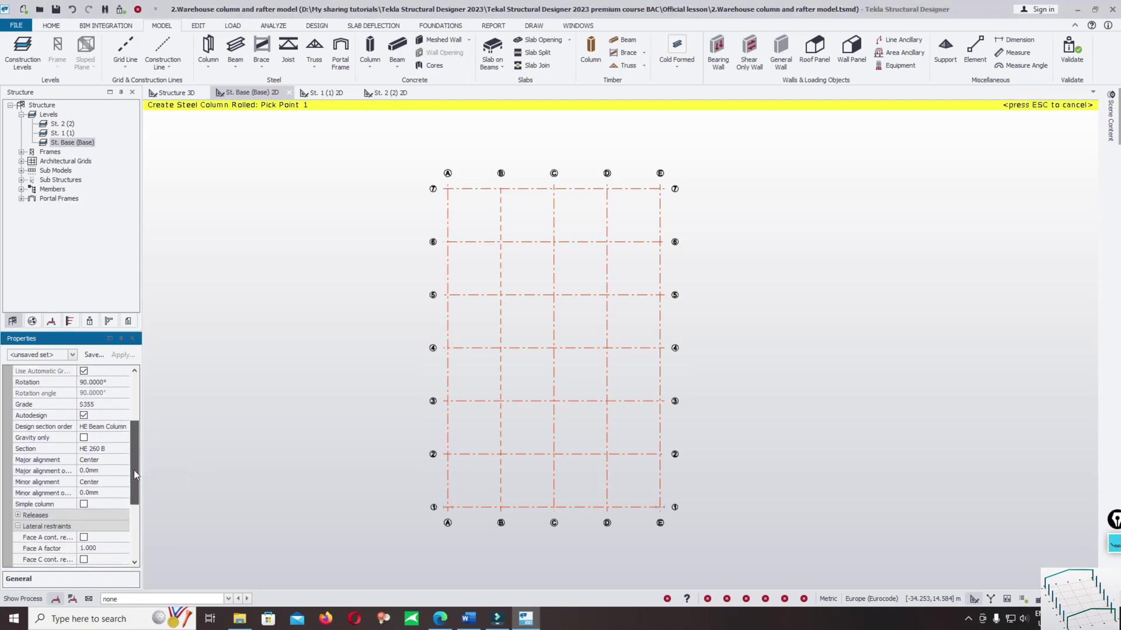
pyautogui.click(116, 404)
pyautogui.click(123, 405)
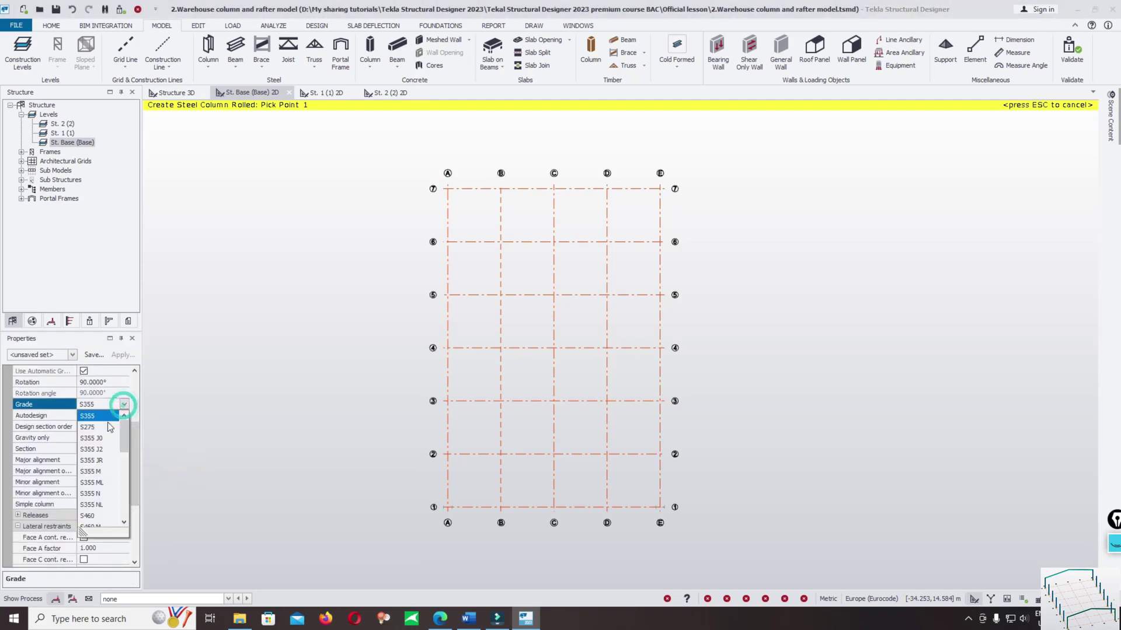
pyautogui.click(94, 427)
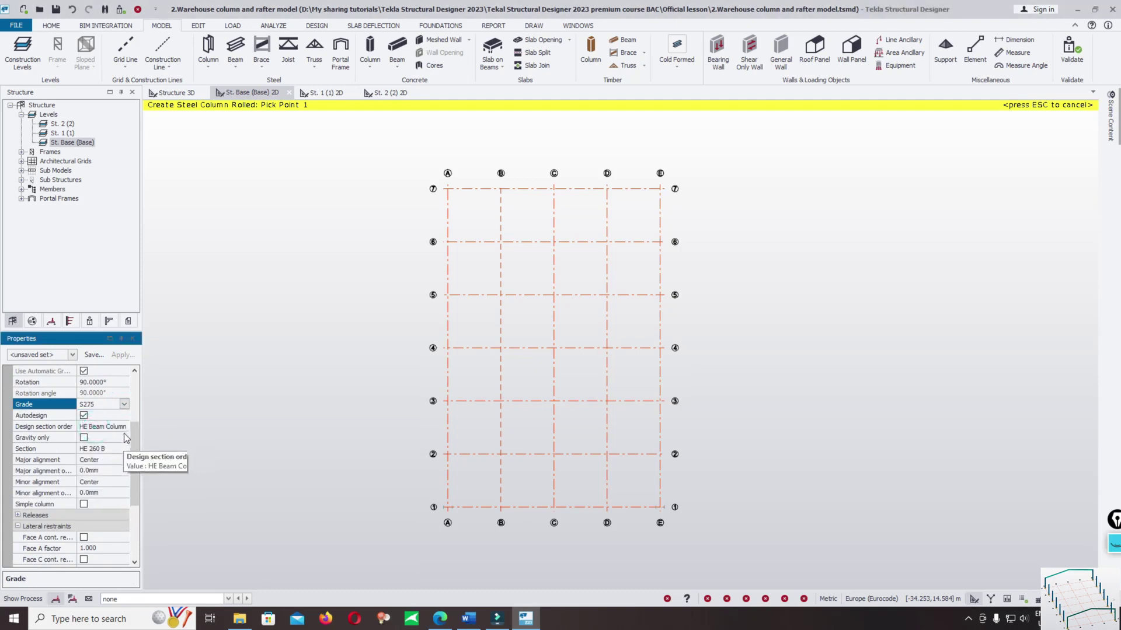
# - Set the design section order of the new columns to the European IPE Beam order
pyautogui.moveTo(133, 447); pyautogui.dragTo(135, 470)
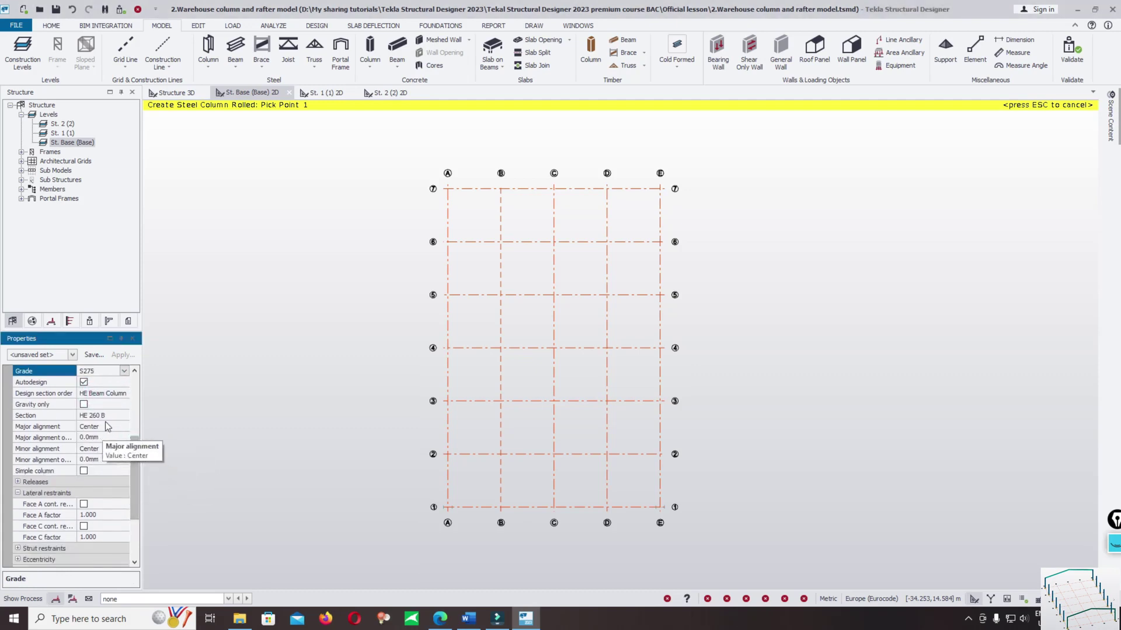
pyautogui.click(117, 394)
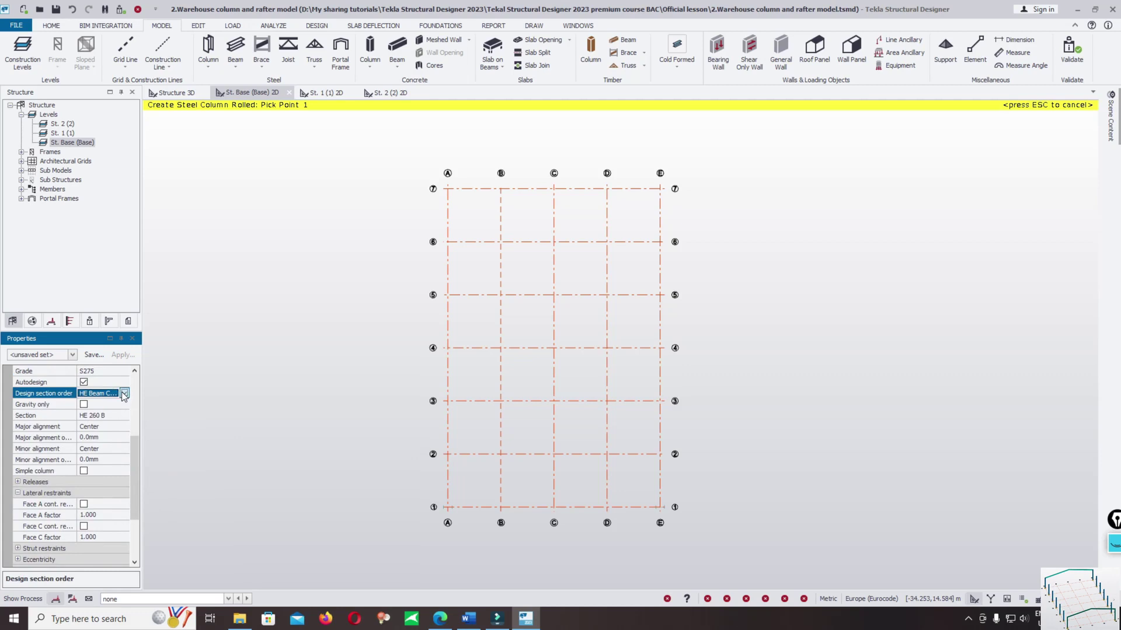
pyautogui.click(124, 395)
pyautogui.click(100, 416)
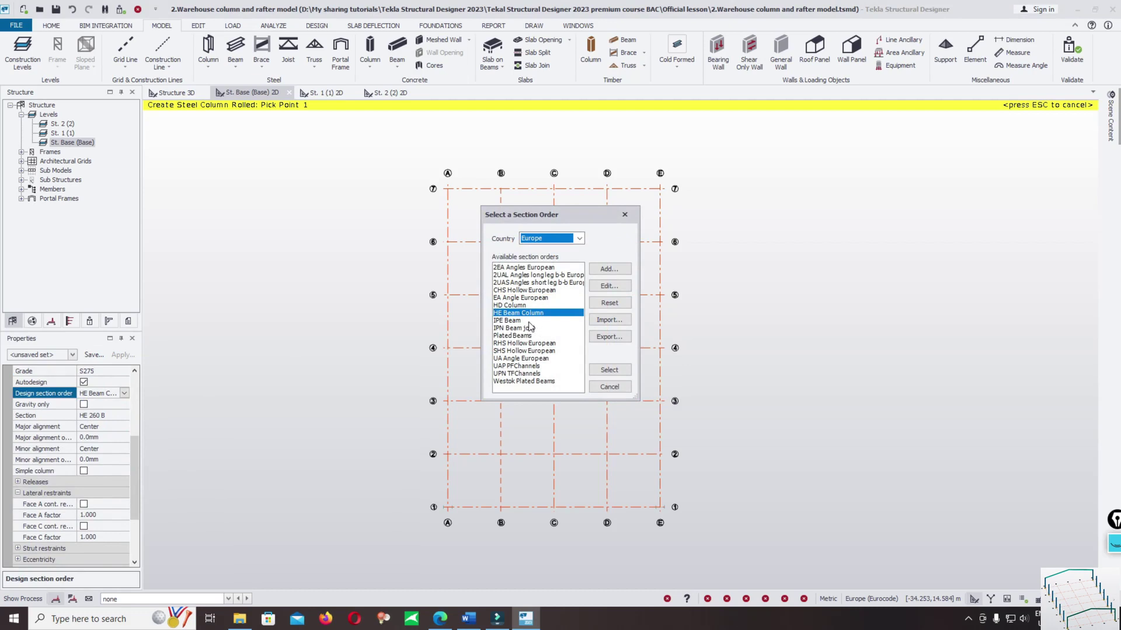
pyautogui.click(517, 321)
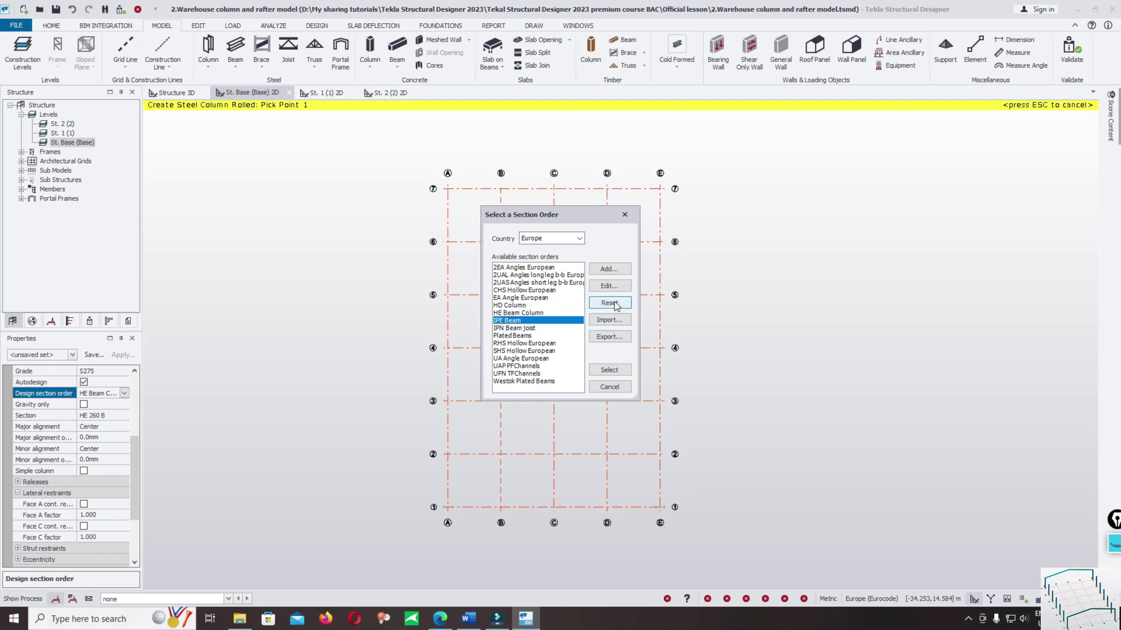
pyautogui.click(619, 367)
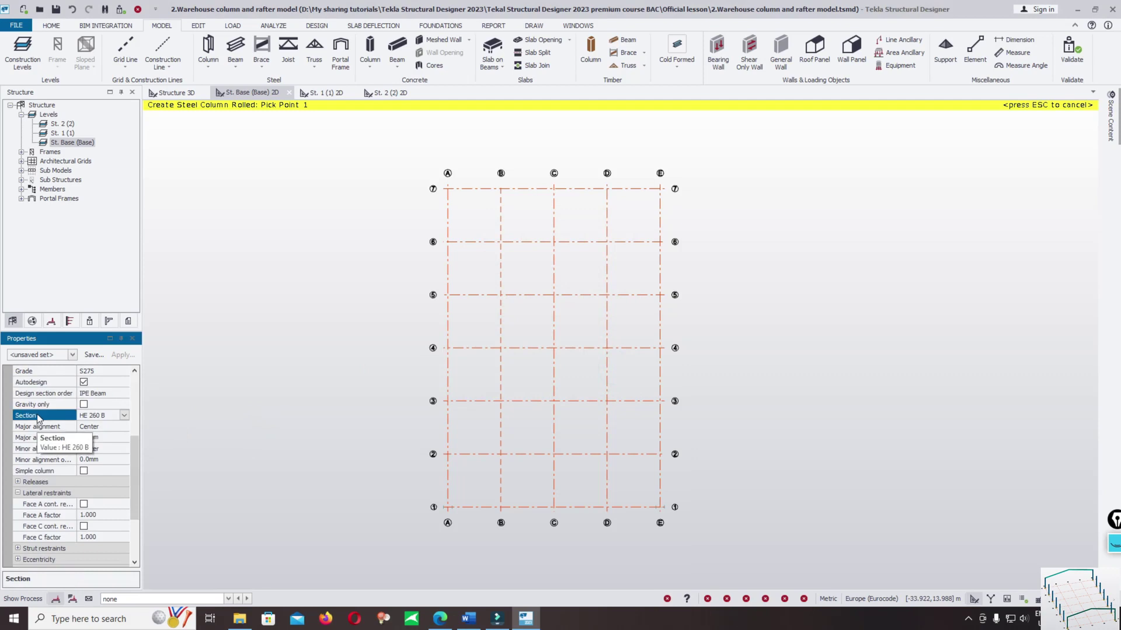
pyautogui.click(124, 415)
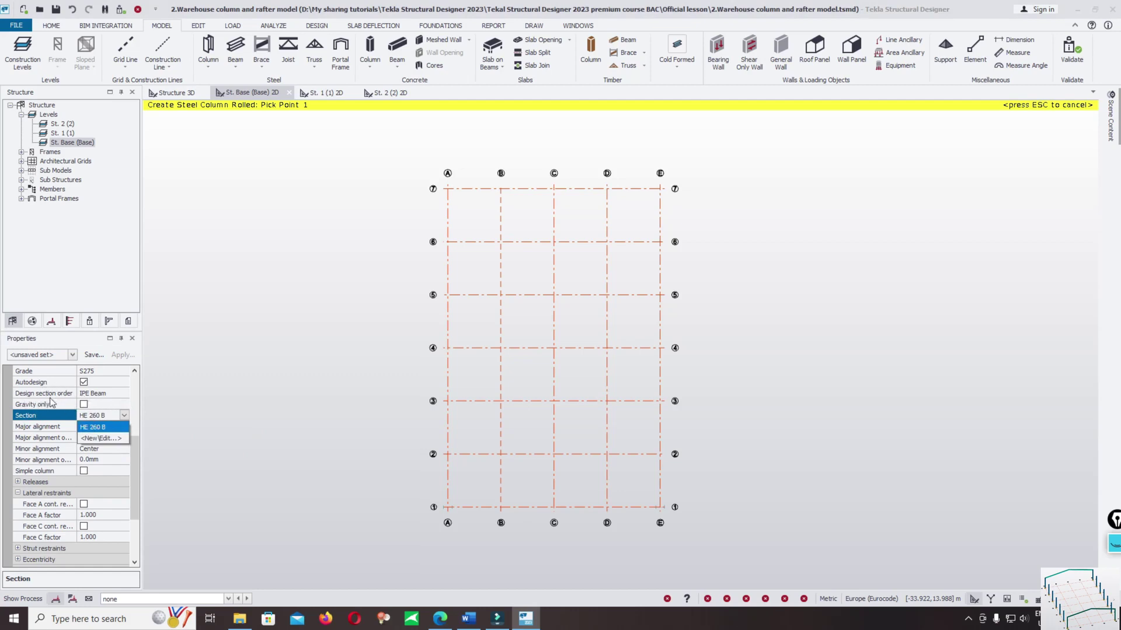
pyautogui.click(75, 402)
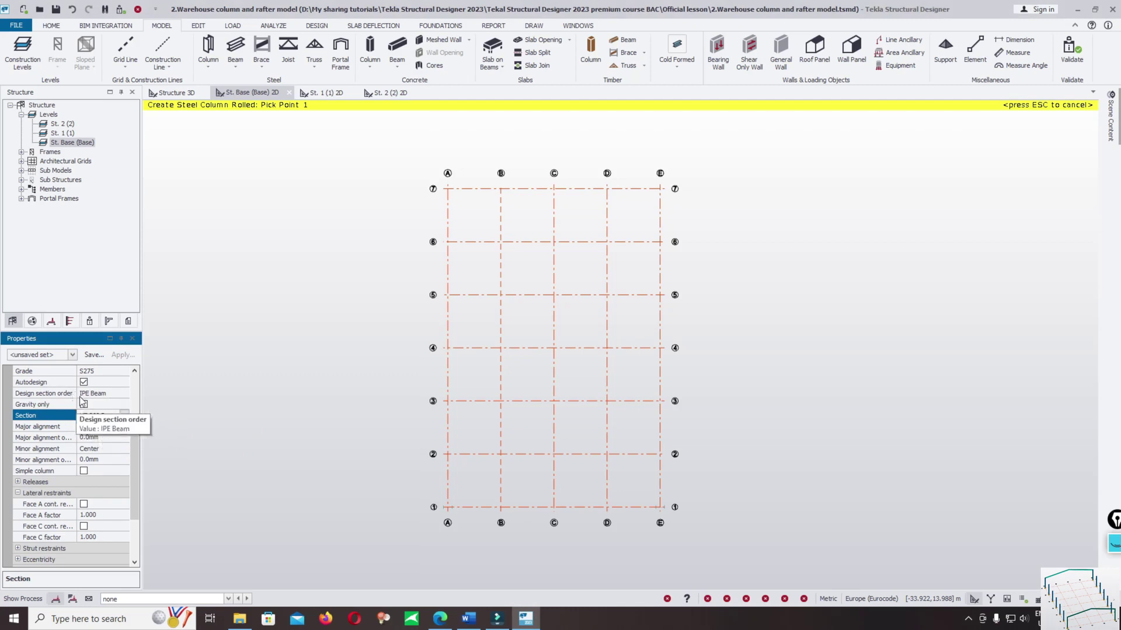
pyautogui.click(107, 394)
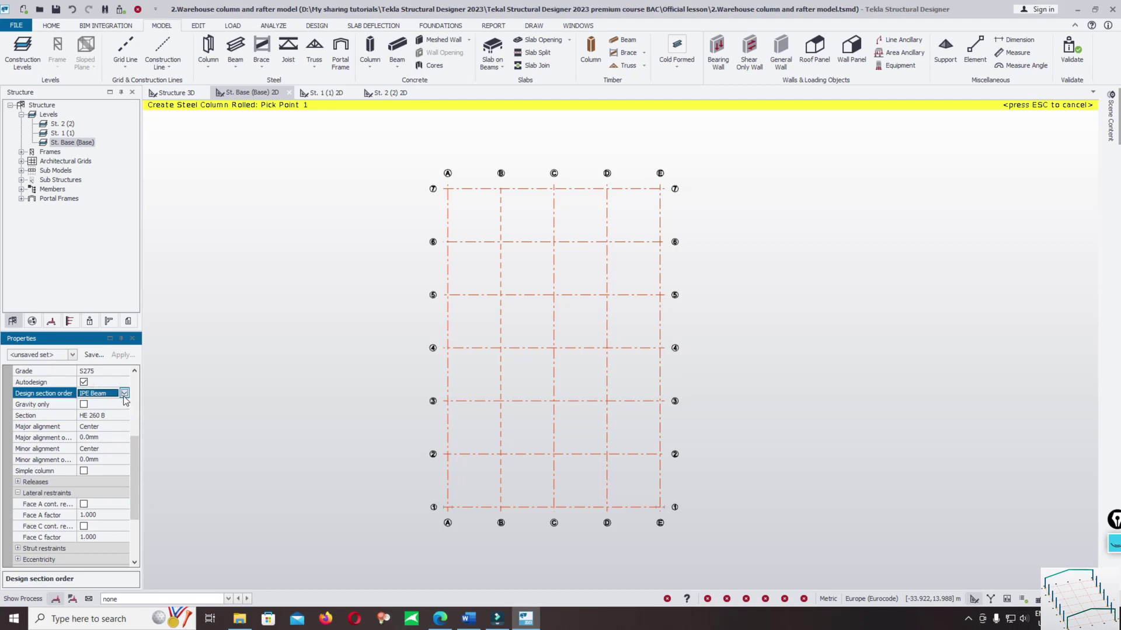
pyautogui.click(124, 395)
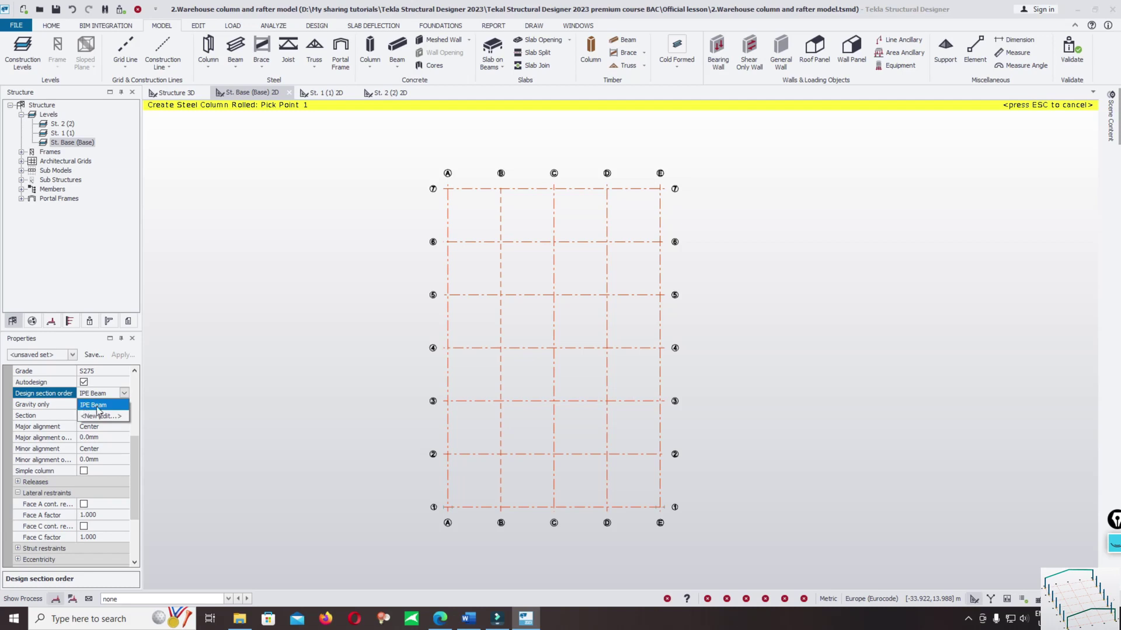
pyautogui.click(135, 422)
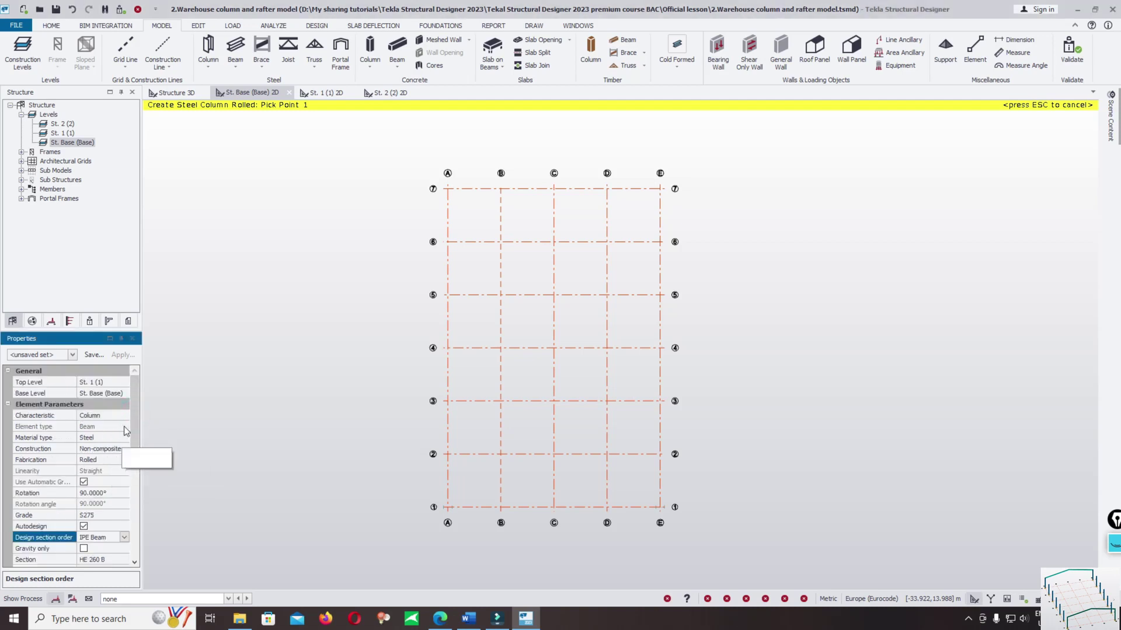
# - Set the section of the new columns to IPE 500 from the Parallel Faced Flange Beams
pyautogui.scroll(-2, 136, 421)
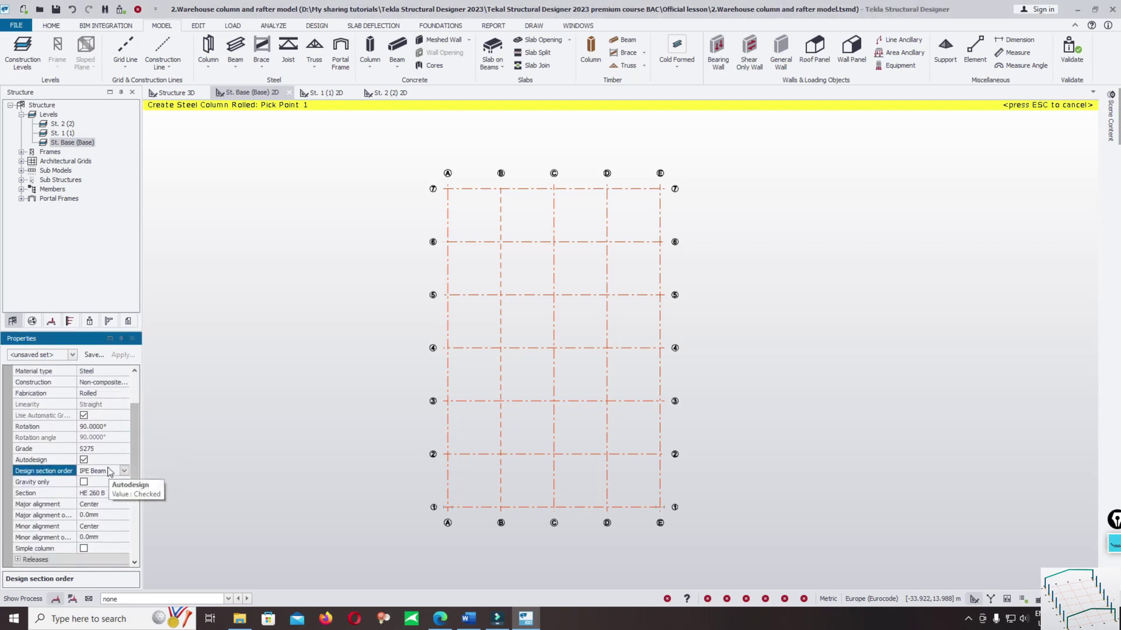
pyautogui.click(115, 491)
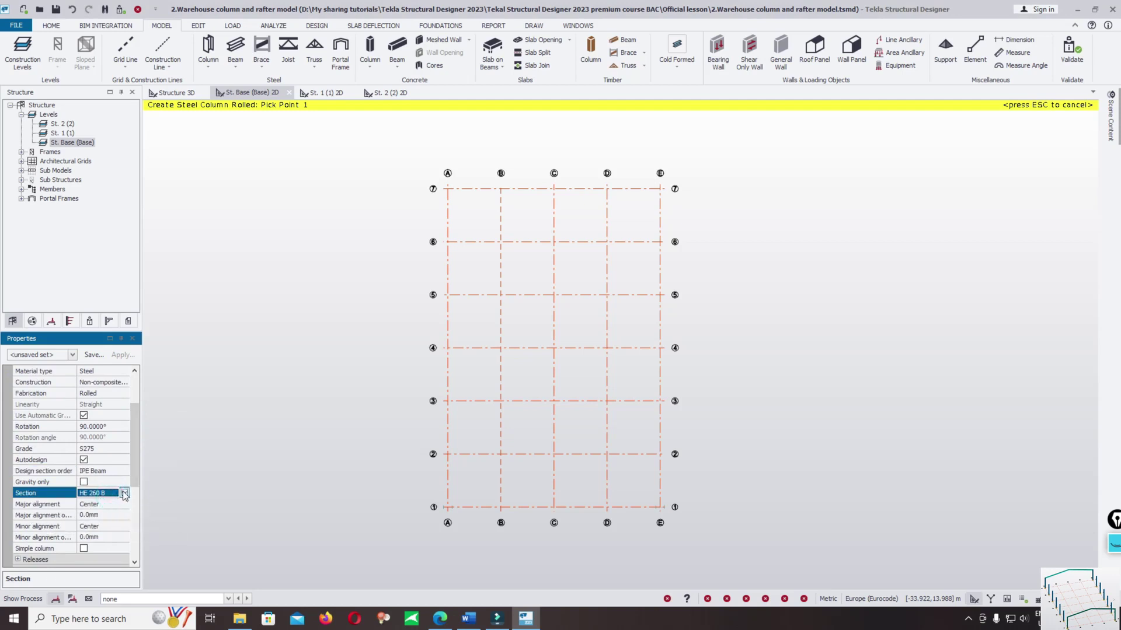
pyautogui.click(124, 493)
pyautogui.click(101, 515)
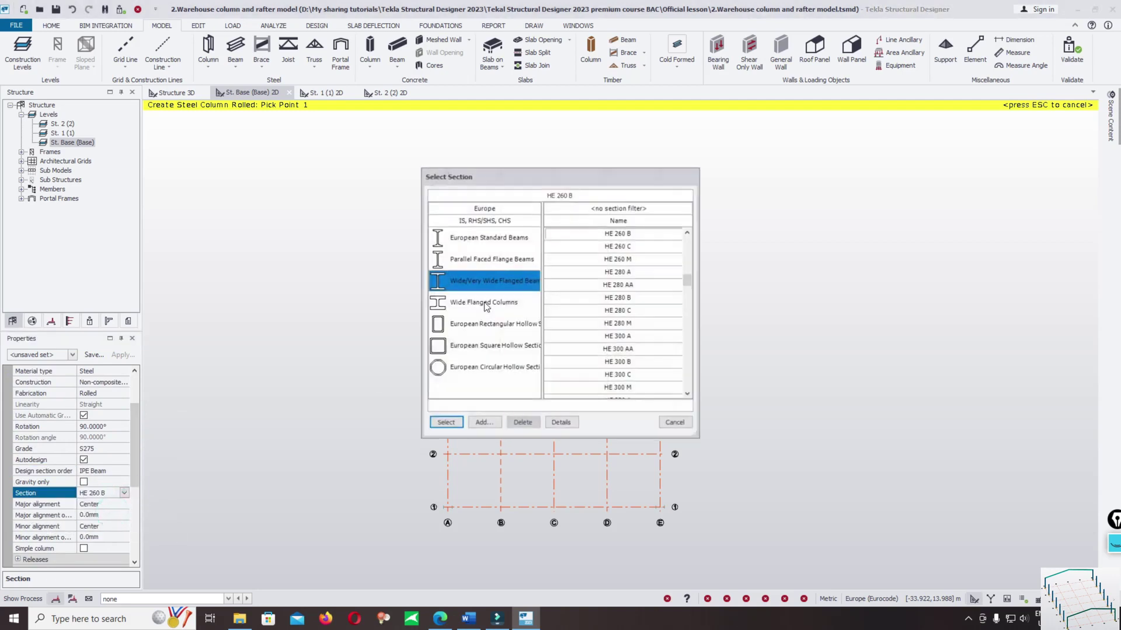
pyautogui.click(470, 259)
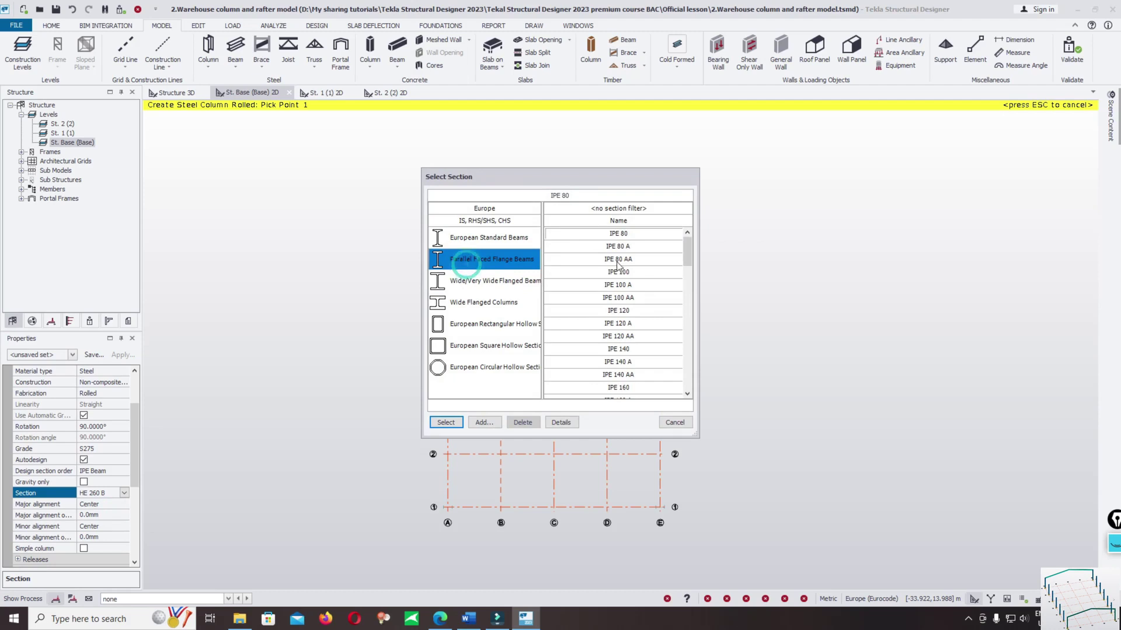
pyautogui.scroll(-13, 659, 352)
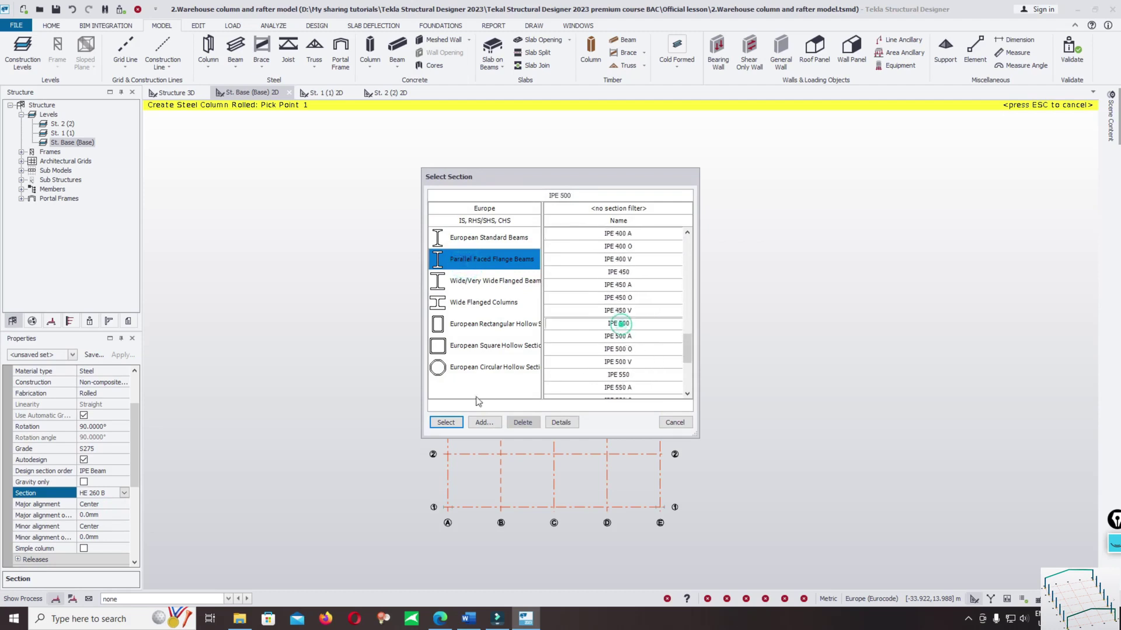
pyautogui.click(445, 422)
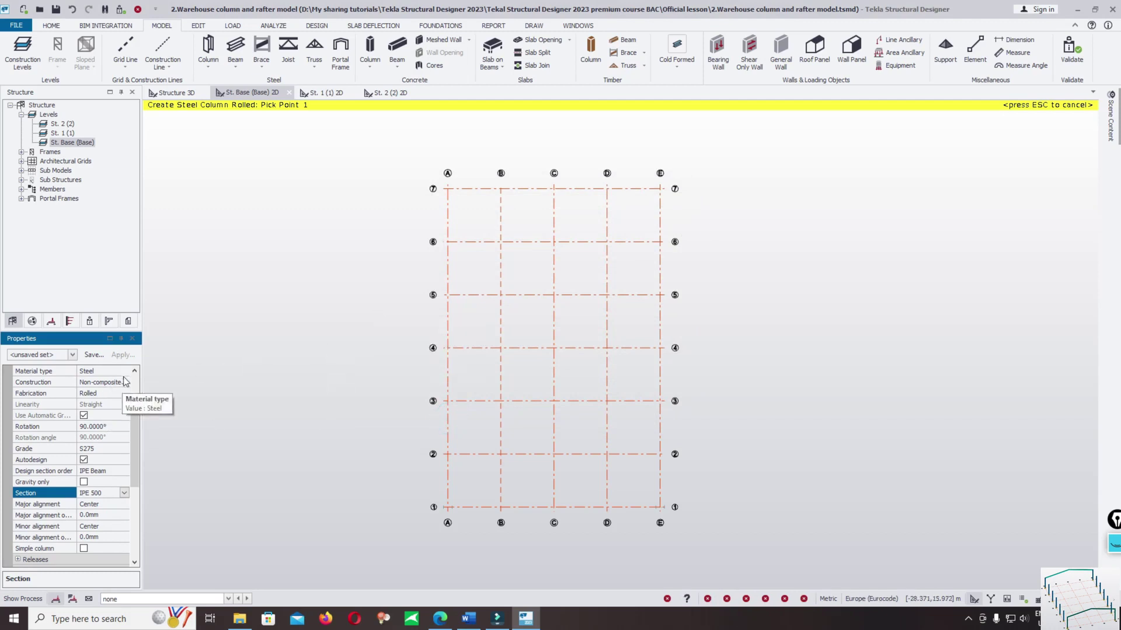
# - Place steel columns along grid line A at its intersections with grid lines 2 to 7
pyautogui.moveTo(134, 411); pyautogui.dragTo(136, 466)
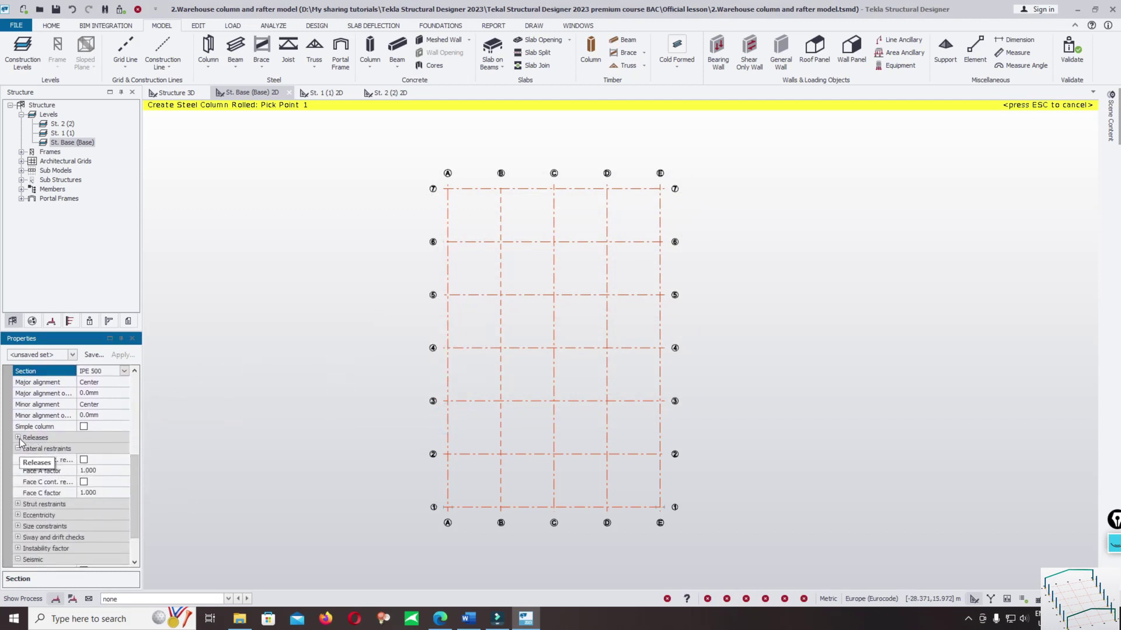
pyautogui.click(18, 437)
pyautogui.click(18, 438)
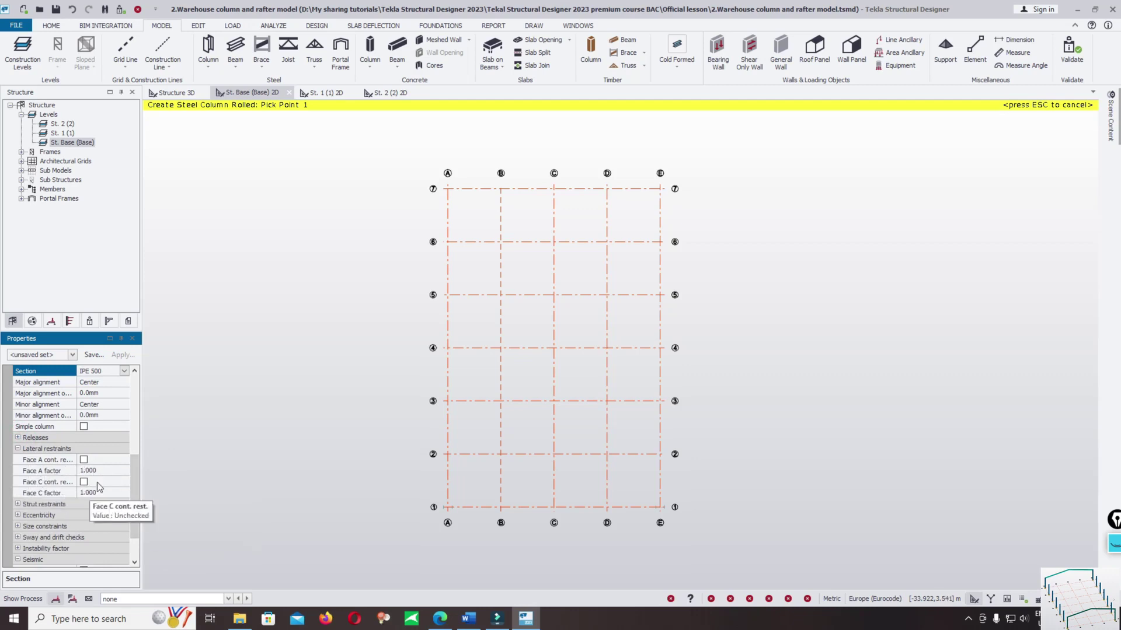
pyautogui.click(18, 449)
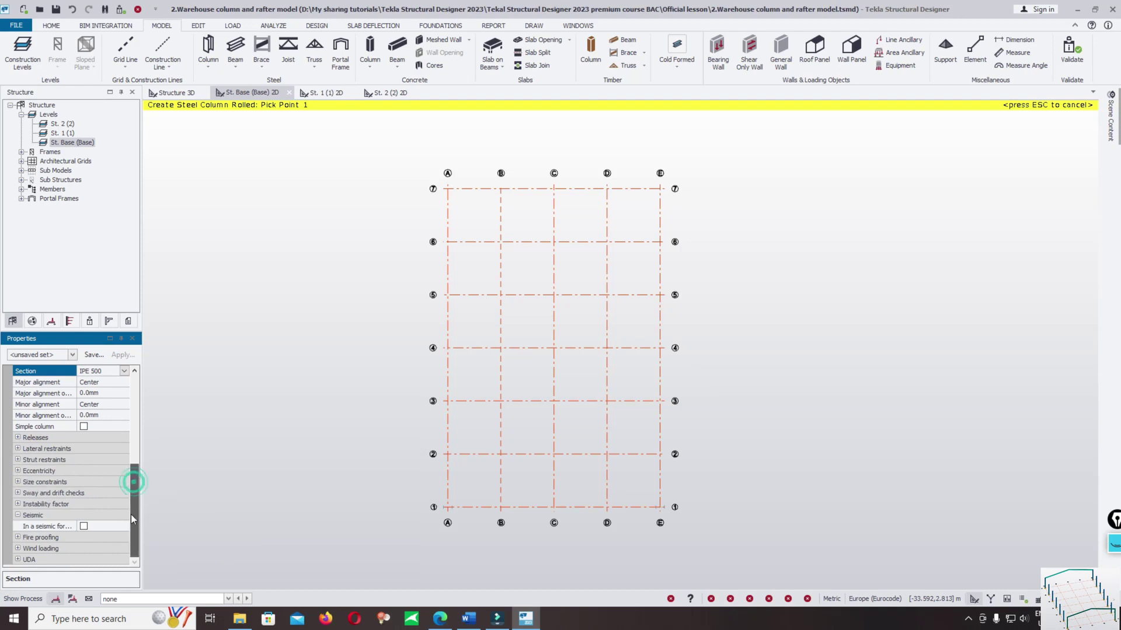
pyautogui.moveTo(440, 175); pyautogui.dragTo(482, 490)
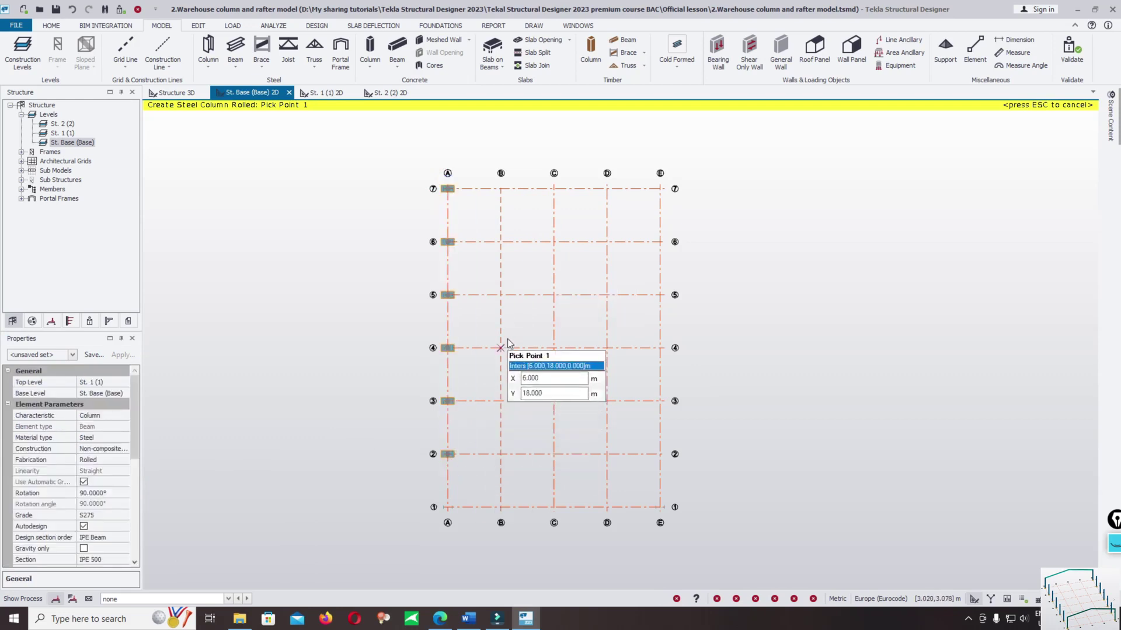
# - Place steel columns along grid line E at its intersections with grid lines 2 to 7 and check them in 3D
pyautogui.scroll(4, 460, 254)
pyautogui.scroll(-5, 488, 290)
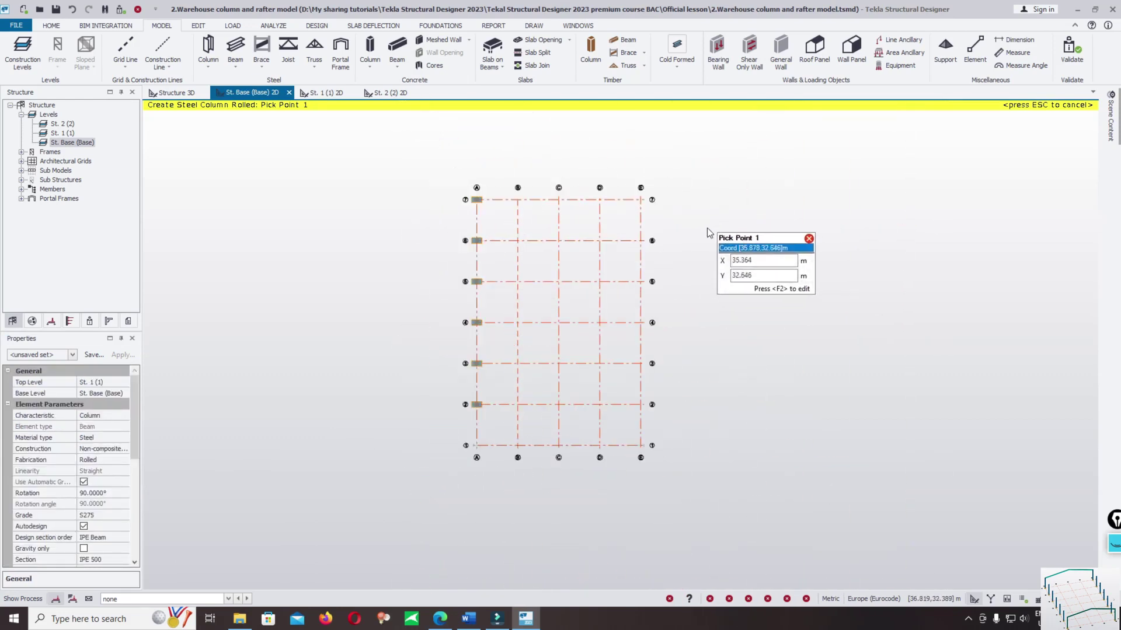
pyautogui.moveTo(633, 191); pyautogui.dragTo(642, 454)
pyautogui.press('Escape')
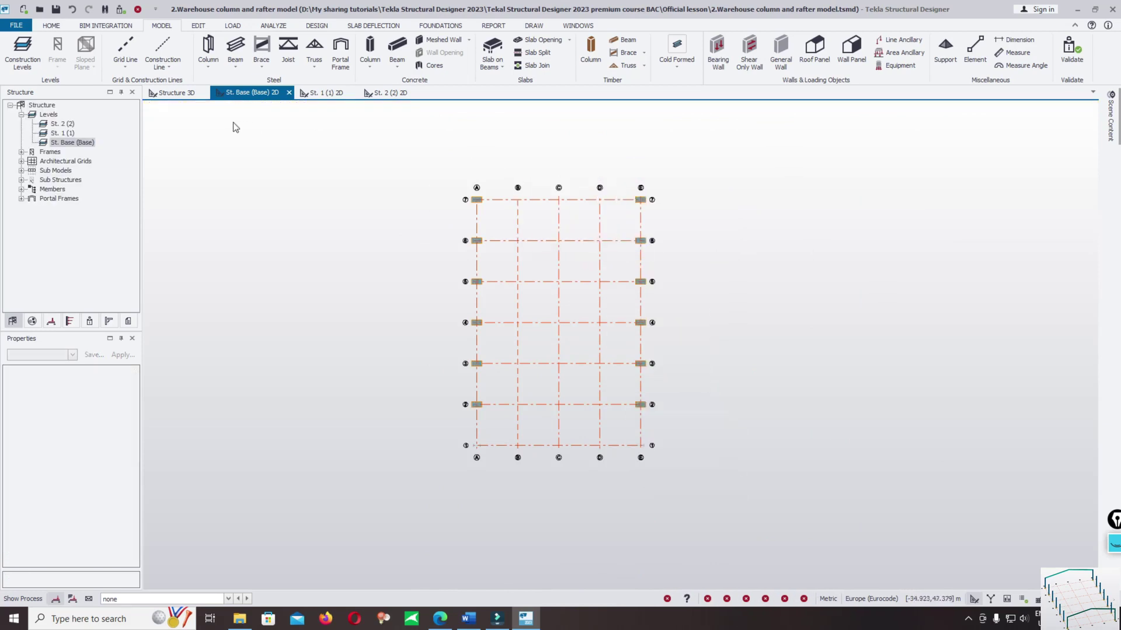
pyautogui.click(165, 98)
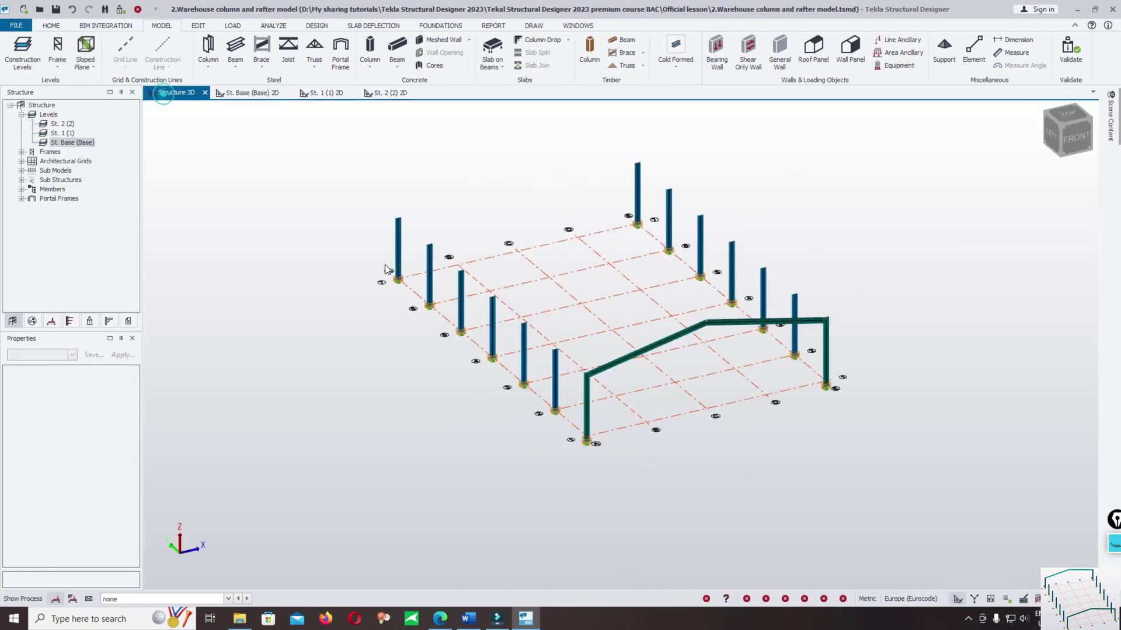
pyautogui.moveTo(568, 264); pyautogui.dragTo(401, 284, button='middle')
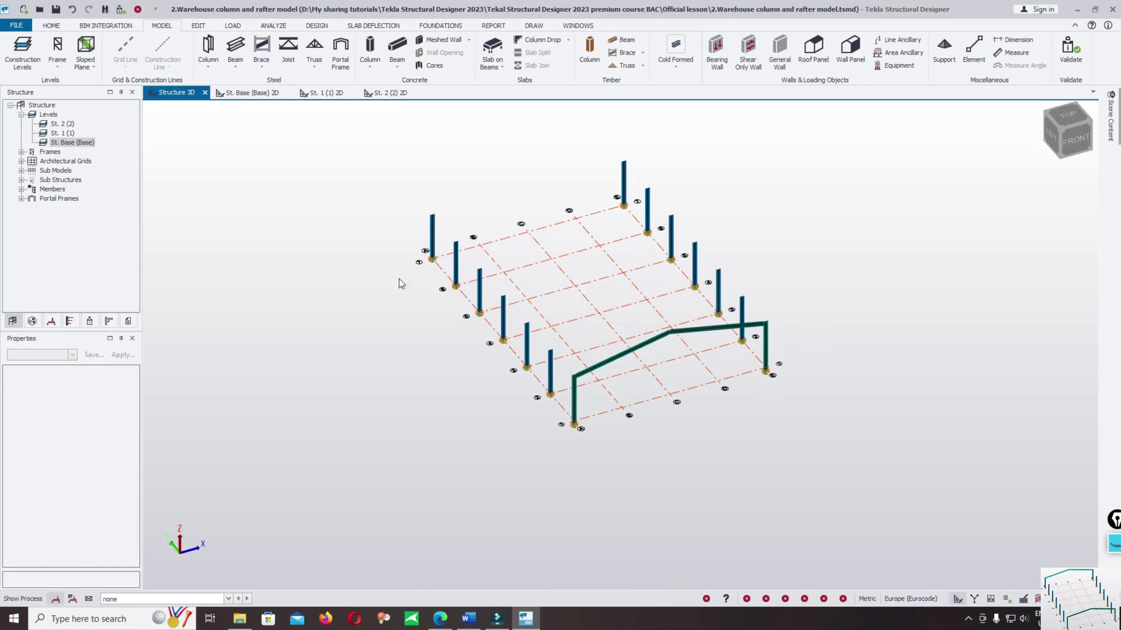
# - Close the 3D structure view, reopen it and examine the columns and portal frame from several angles
pyautogui.click(205, 94)
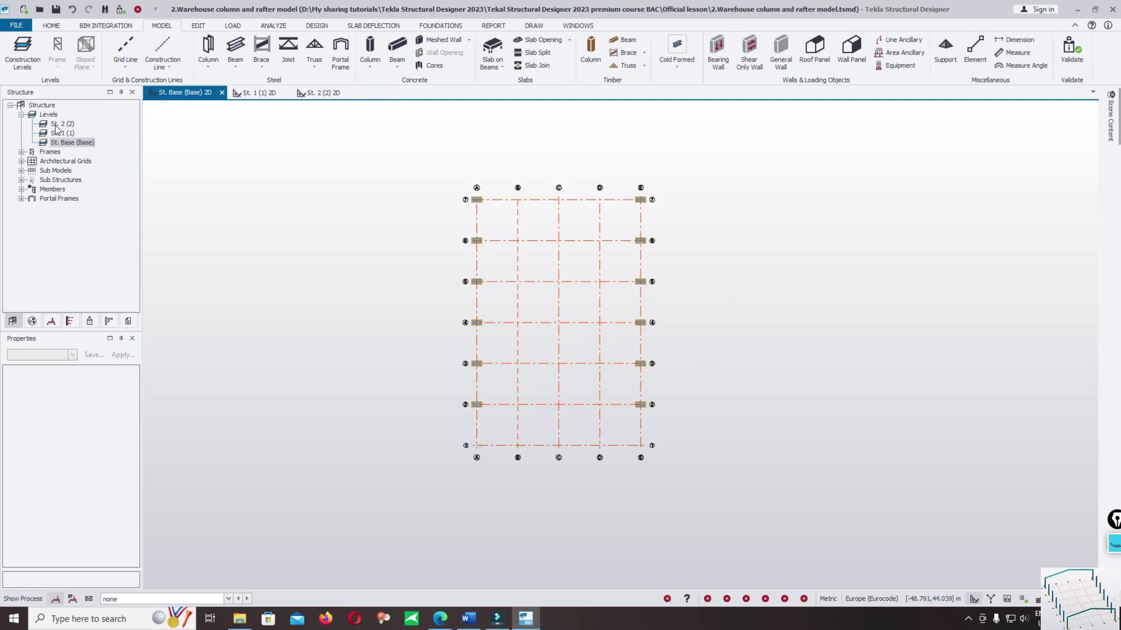
pyautogui.click(41, 106)
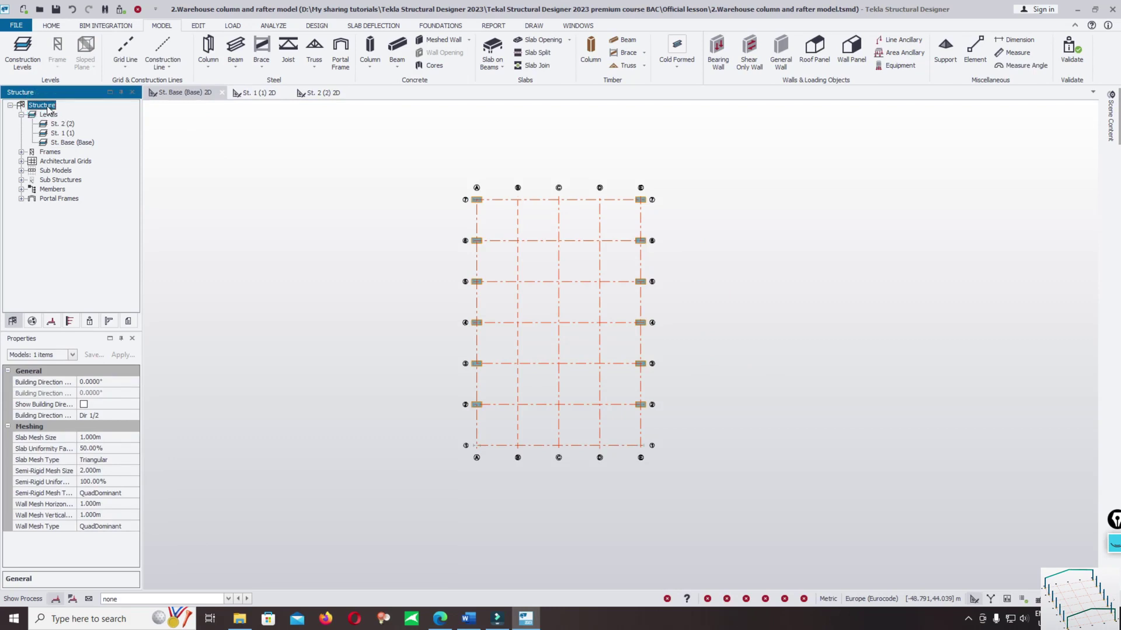
pyautogui.rightClick(48, 107)
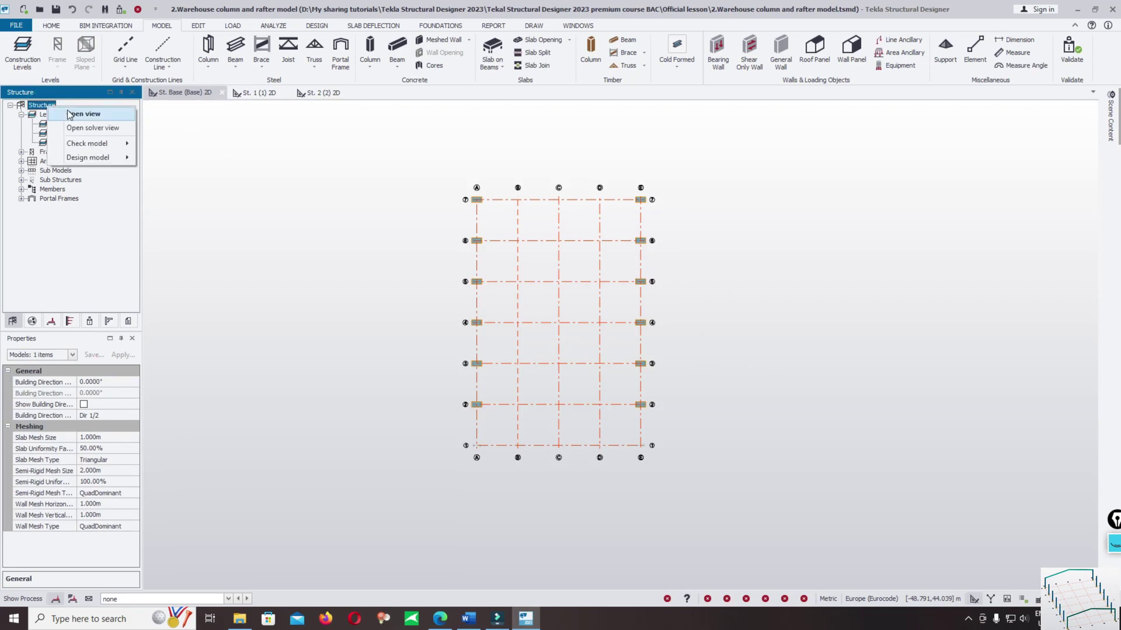
pyautogui.click(70, 112)
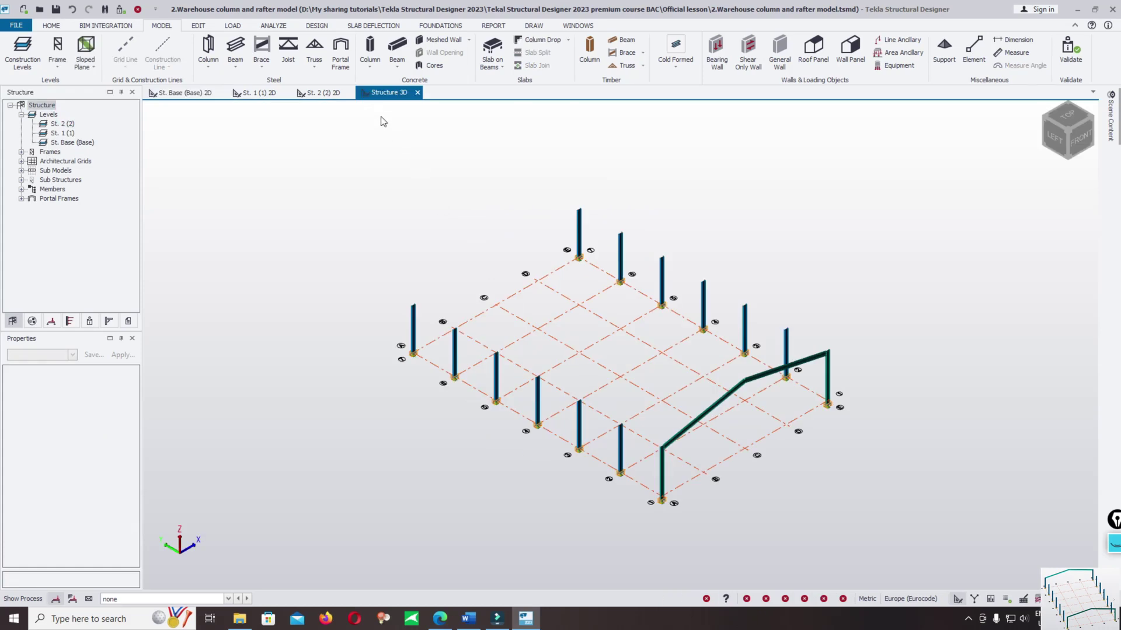
pyautogui.moveTo(792, 302); pyautogui.dragTo(450, 173, button='middle')
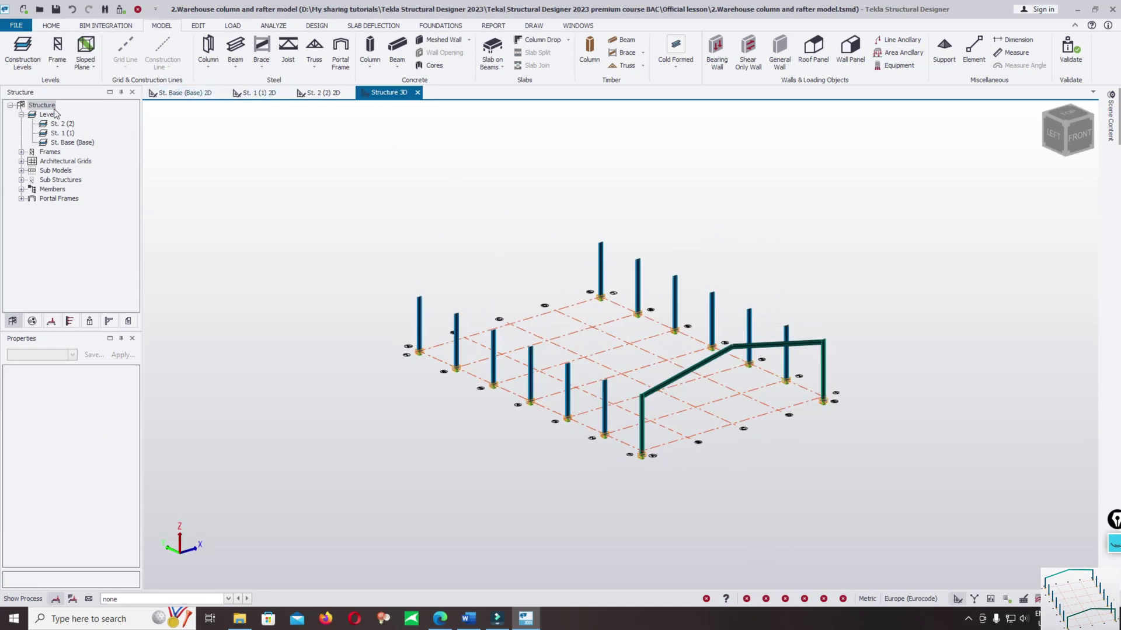
pyautogui.moveTo(400, 370); pyautogui.dragTo(506, 434, button='middle')
pyautogui.scroll(5, 505, 435)
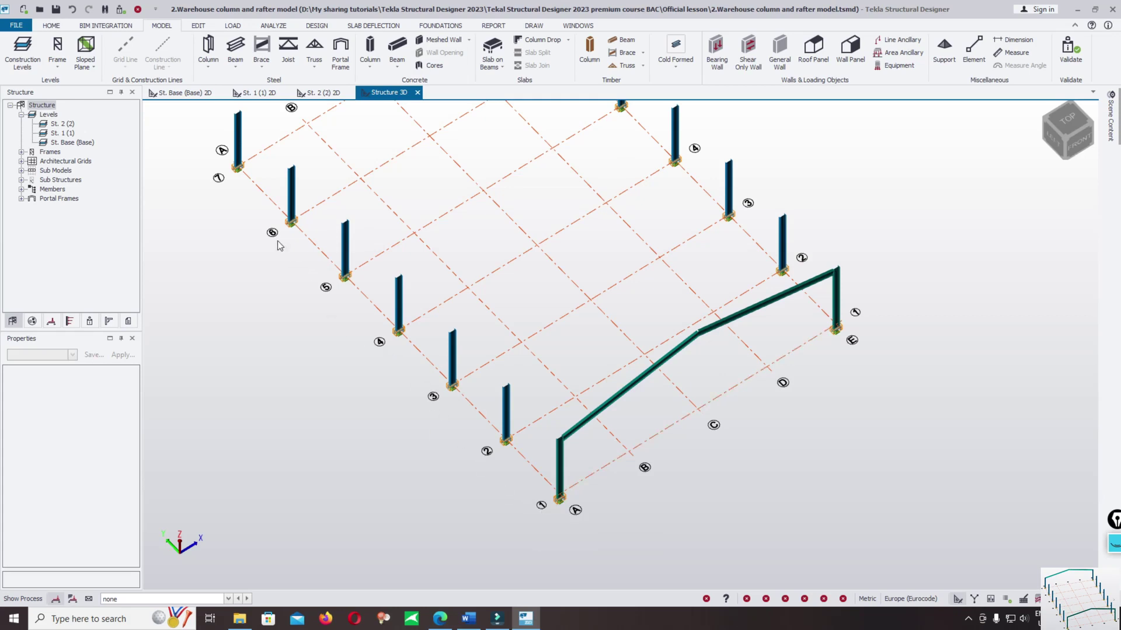
pyautogui.moveTo(268, 233); pyautogui.dragTo(358, 343, button='middle')
pyautogui.scroll(-1, 446, 294)
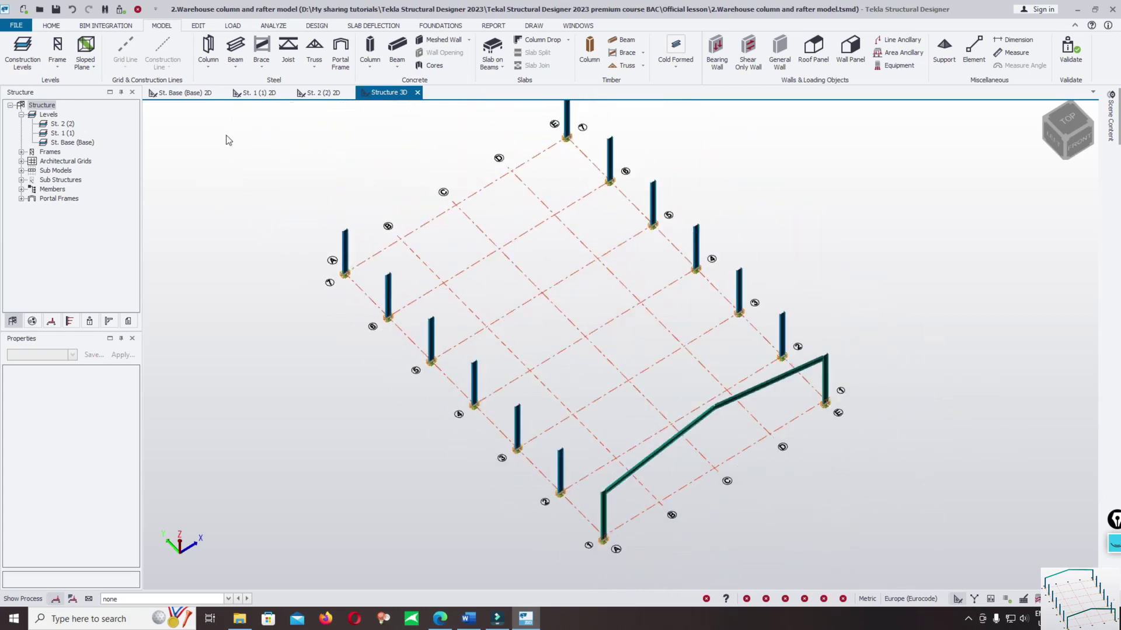
# - Create a frame on grid line 7
pyautogui.click(58, 71)
pyautogui.click(56, 44)
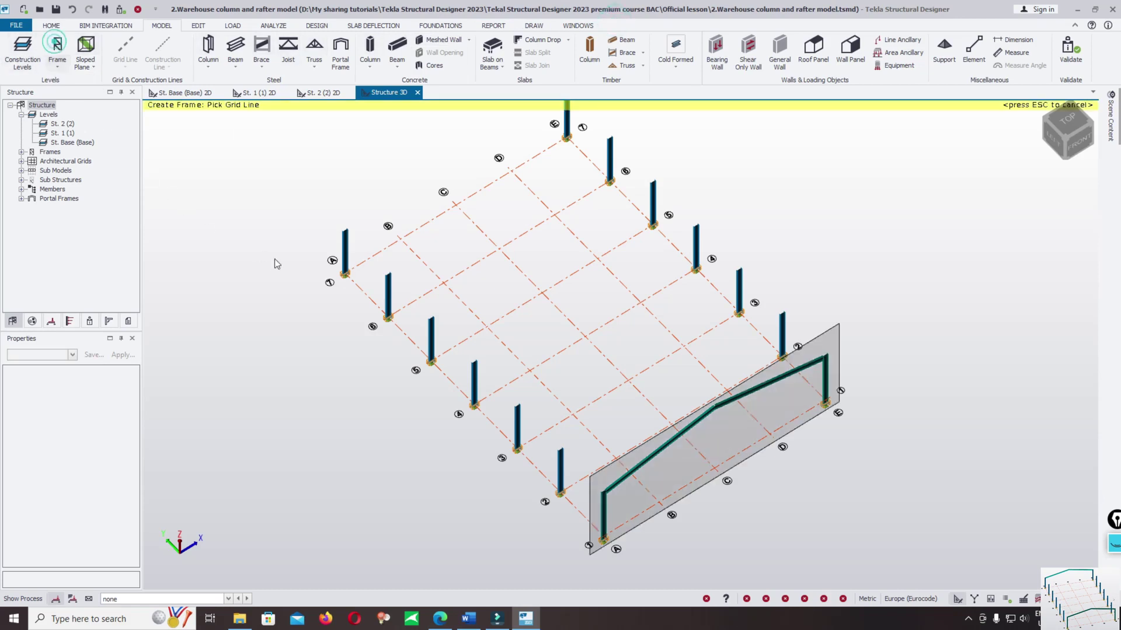
pyautogui.click(328, 285)
pyautogui.press('Escape')
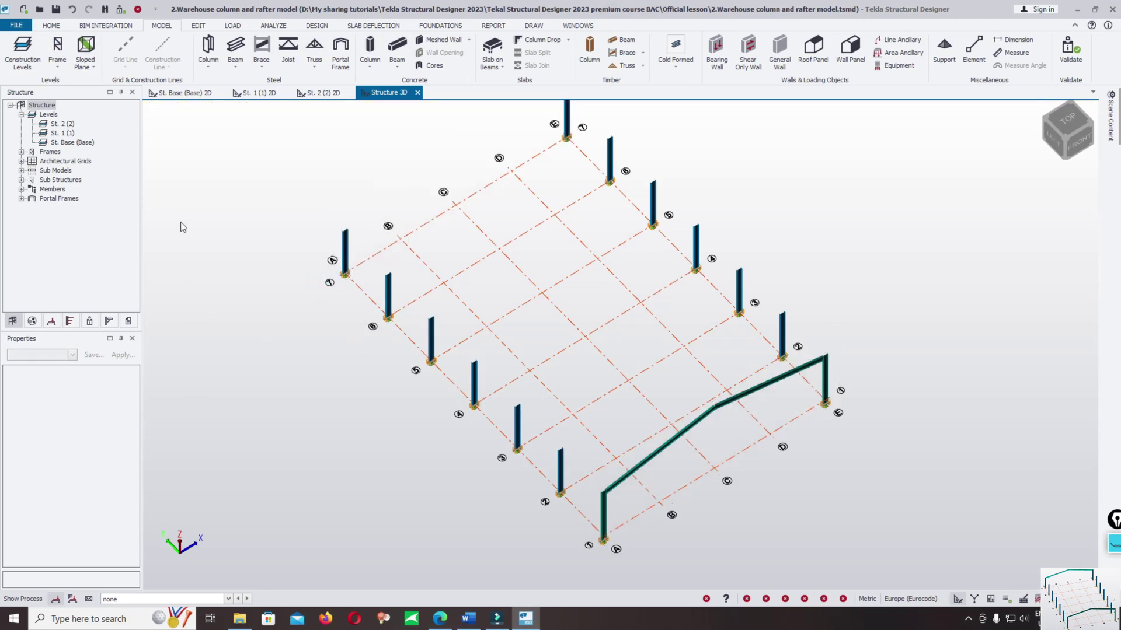
# - Open the 2D view of the frame on grid line 7
pyautogui.click(21, 152)
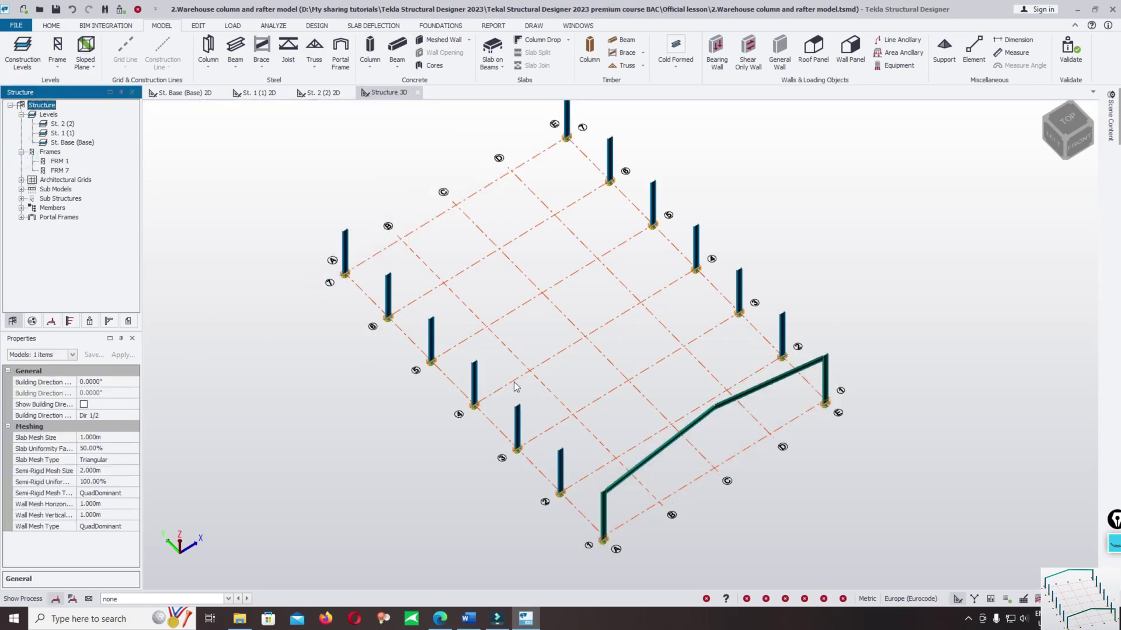
pyautogui.scroll(5, 607, 525)
pyautogui.scroll(-4, 610, 508)
pyautogui.moveTo(351, 282)
pyautogui.scroll(3, 352, 284)
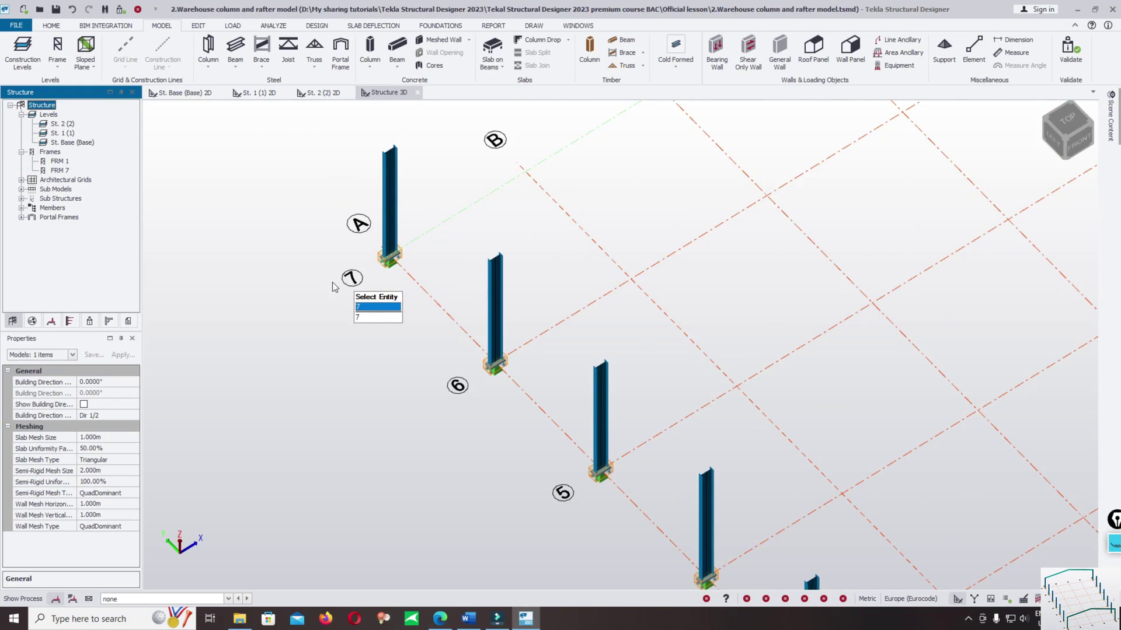
pyautogui.doubleClick(59, 170)
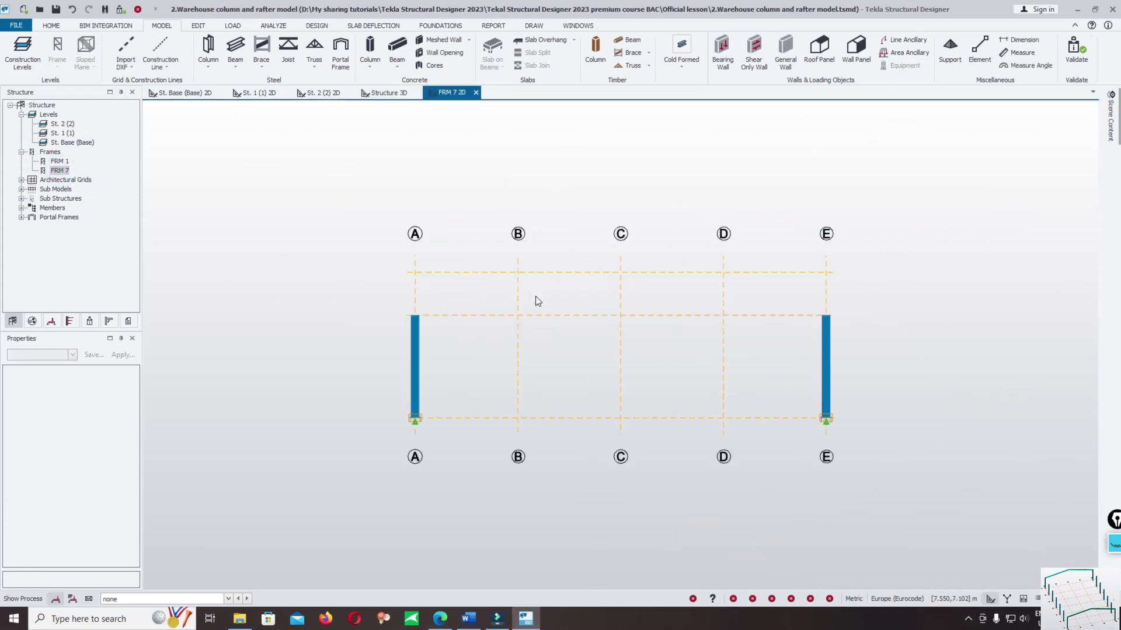
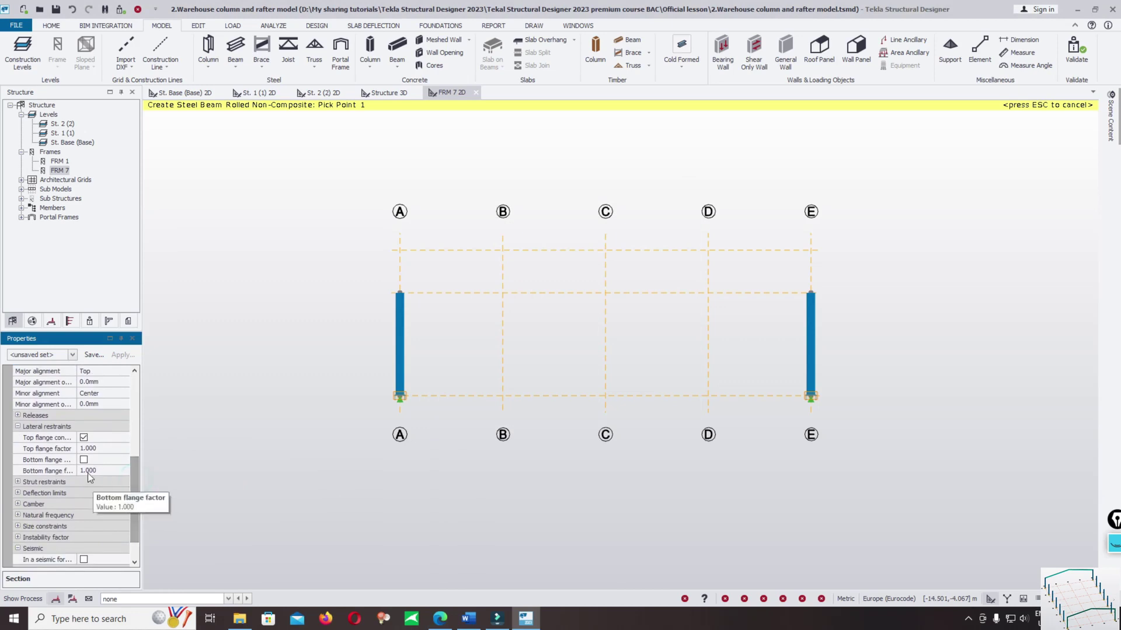
# - Turn off the continuous top flange restraint for the new steel beams
pyautogui.click(83, 439)
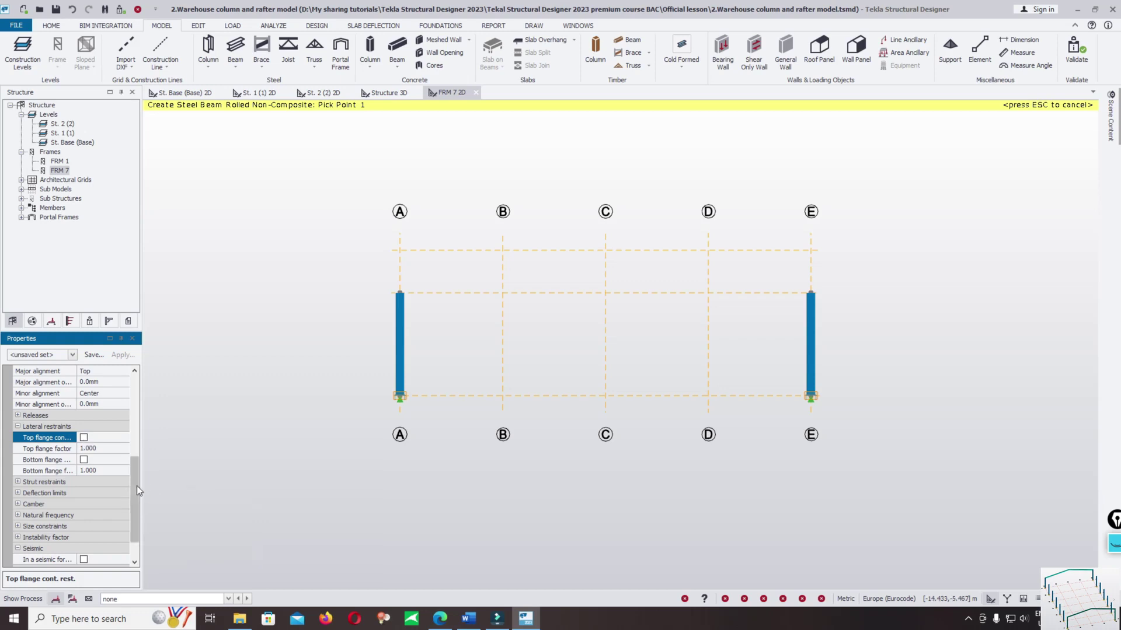
pyautogui.moveTo(133, 488); pyautogui.dragTo(134, 506)
pyautogui.scroll(5, 129, 518)
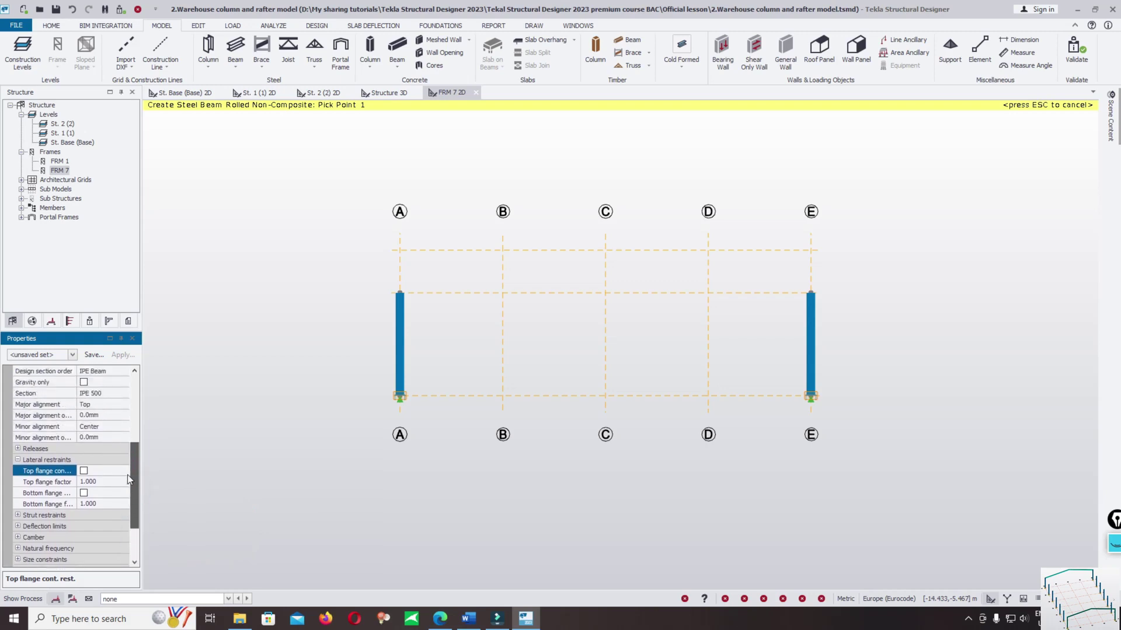
pyautogui.scroll(1, 130, 460)
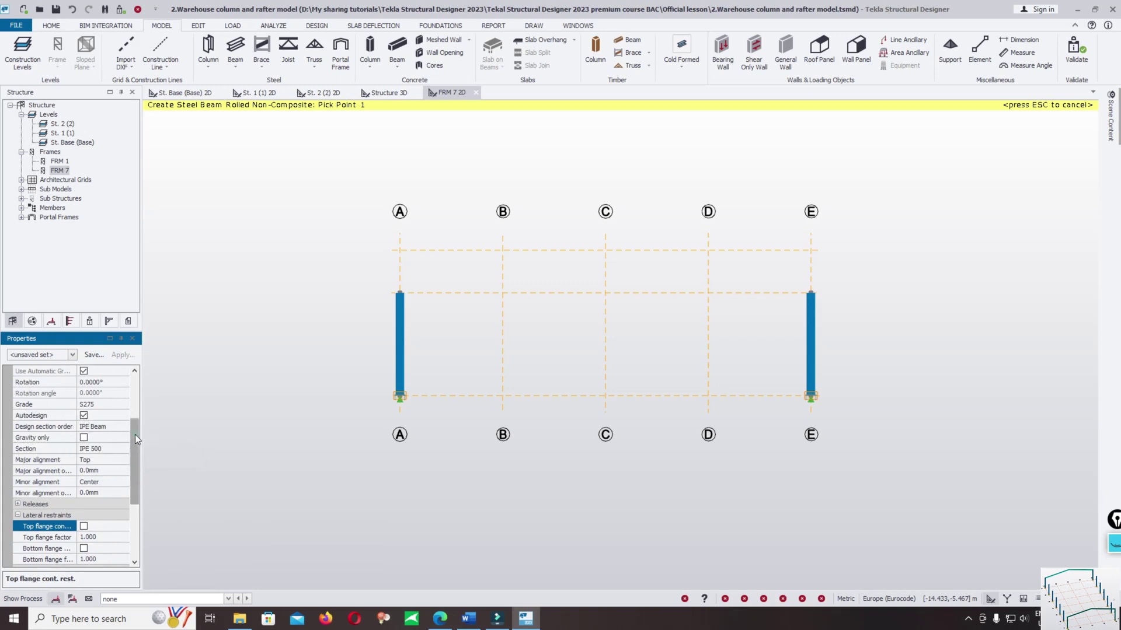
# - Switch Autodesign for the new steel beams off and back on
pyautogui.moveTo(135, 434); pyautogui.dragTo(136, 430)
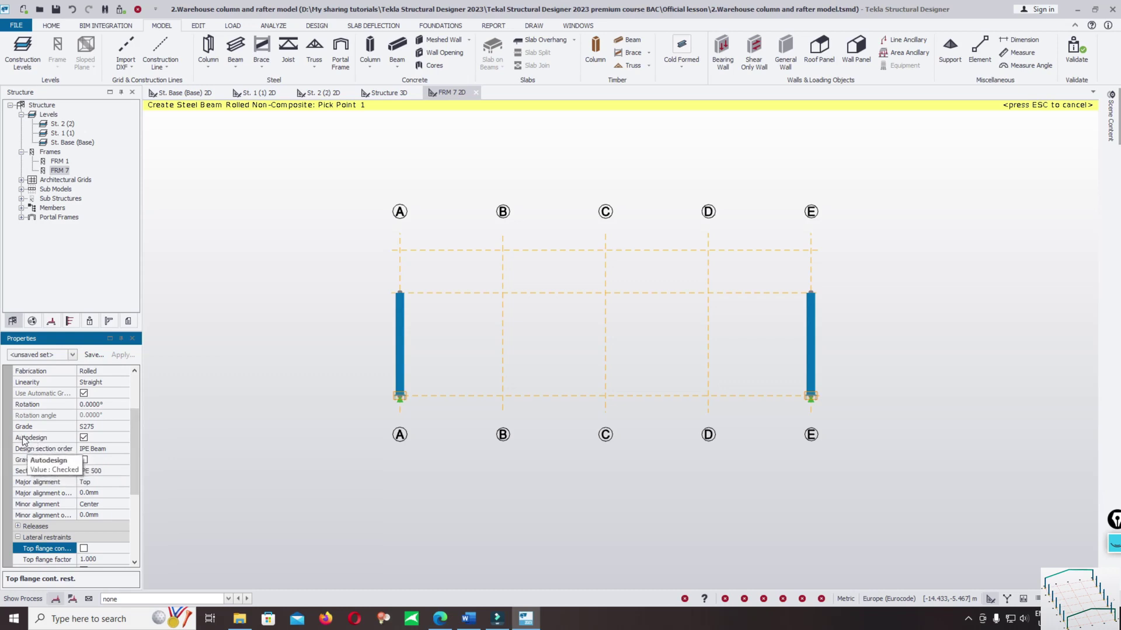
pyautogui.click(84, 439)
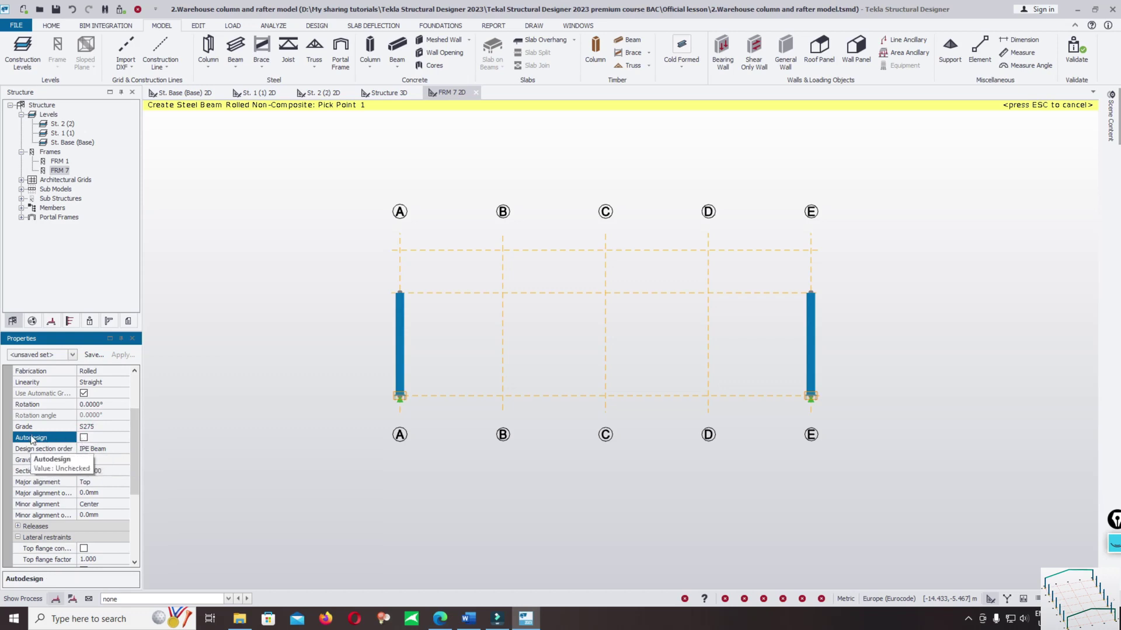
pyautogui.click(84, 438)
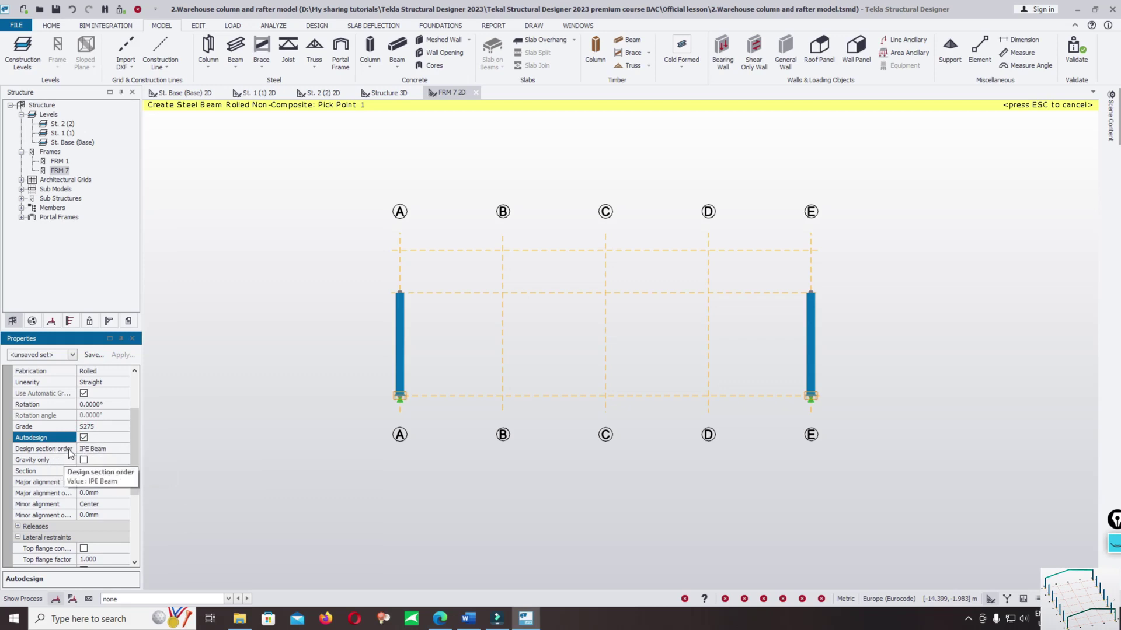
pyautogui.click(84, 438)
pyautogui.click(84, 438)
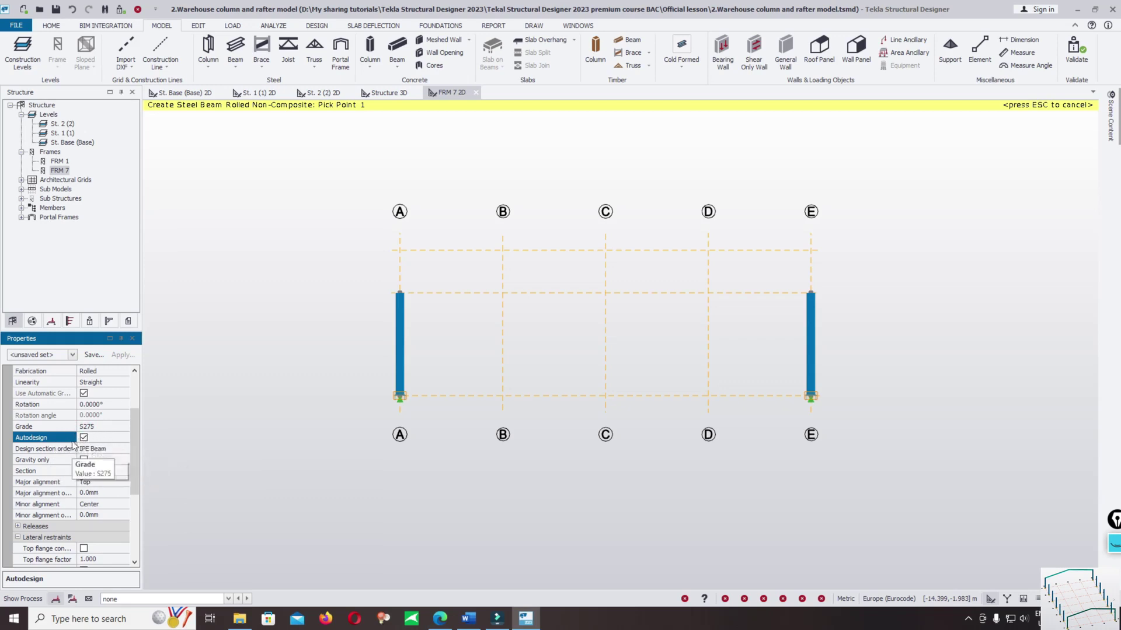
pyautogui.scroll(3, 125, 444)
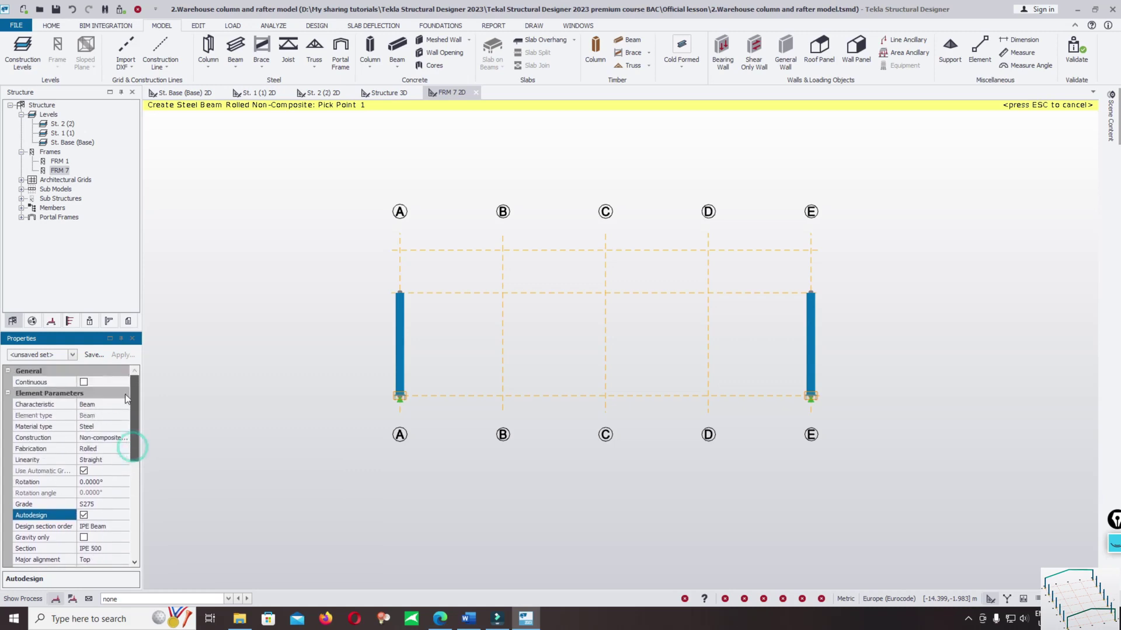
# - Draw two steel rafters on grid line 7 from the column tops at A and E to the apex on grid line C at 8.5 m
pyautogui.click(400, 292)
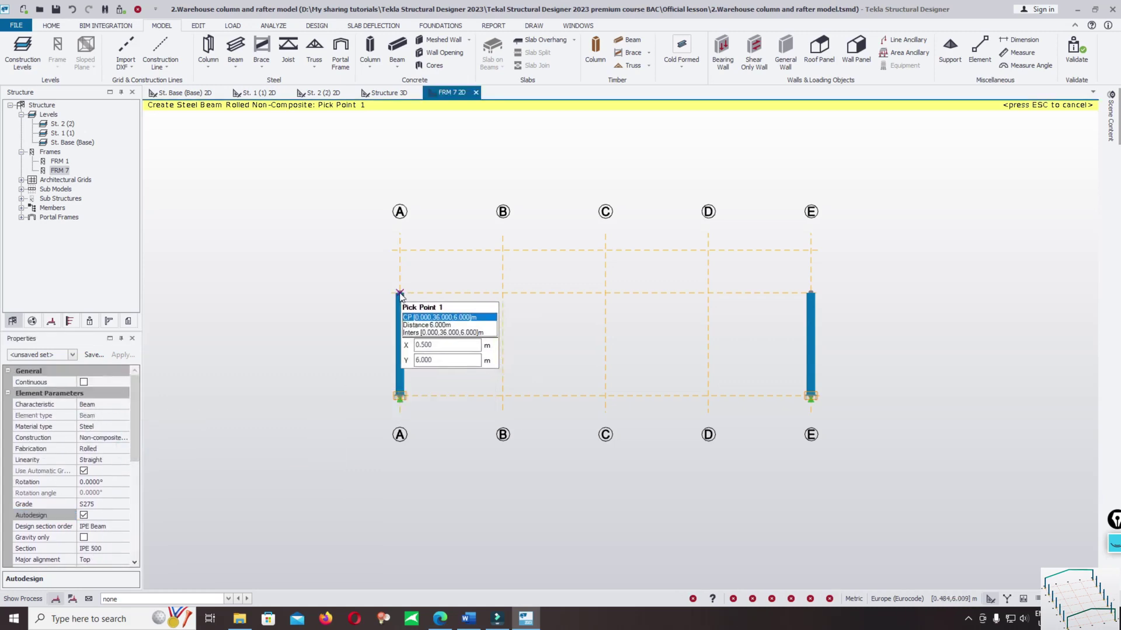
pyautogui.click(606, 251)
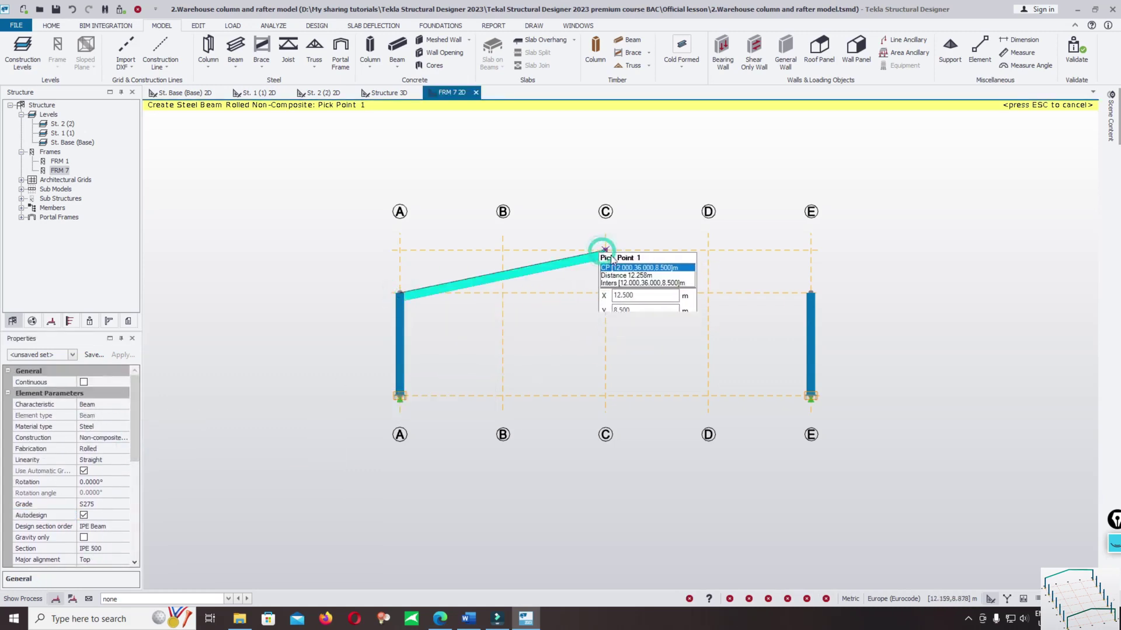
pyautogui.click(811, 293)
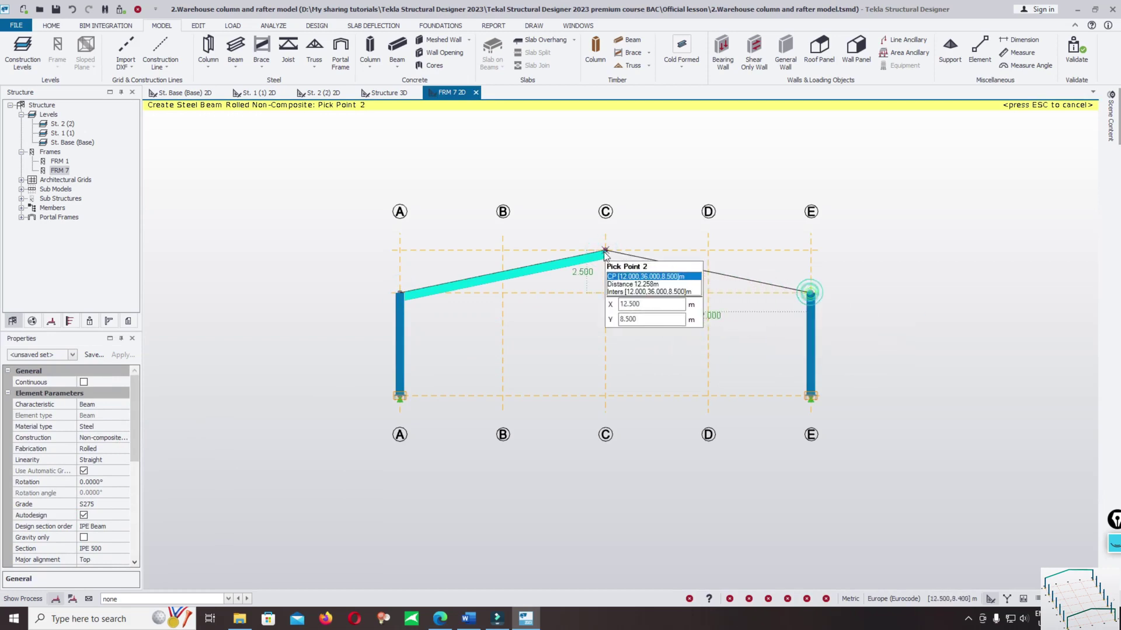
pyautogui.click(605, 250)
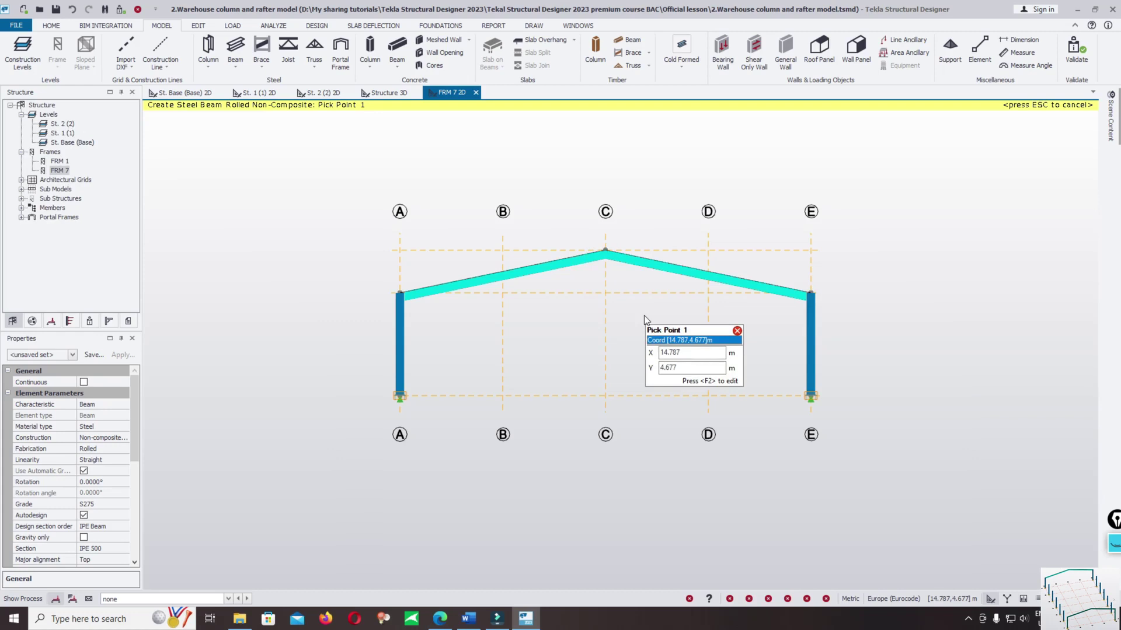
pyautogui.press('Escape')
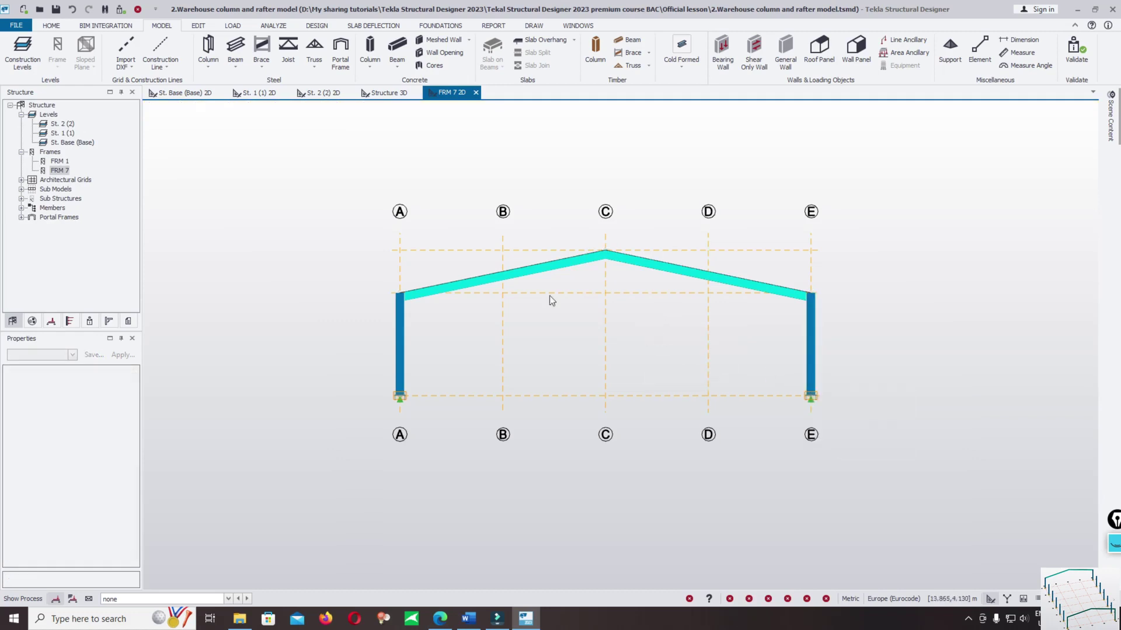
# - Examine the 3D structure to check the rafters on grid line 7 against the portal frame on grid line 1
pyautogui.click(390, 93)
pyautogui.scroll(-5, 454, 260)
pyautogui.keyDown('shift'); pyautogui.moveTo(501, 260); pyautogui.dragTo(613, 340, button='middle'); pyautogui.keyUp('shift')
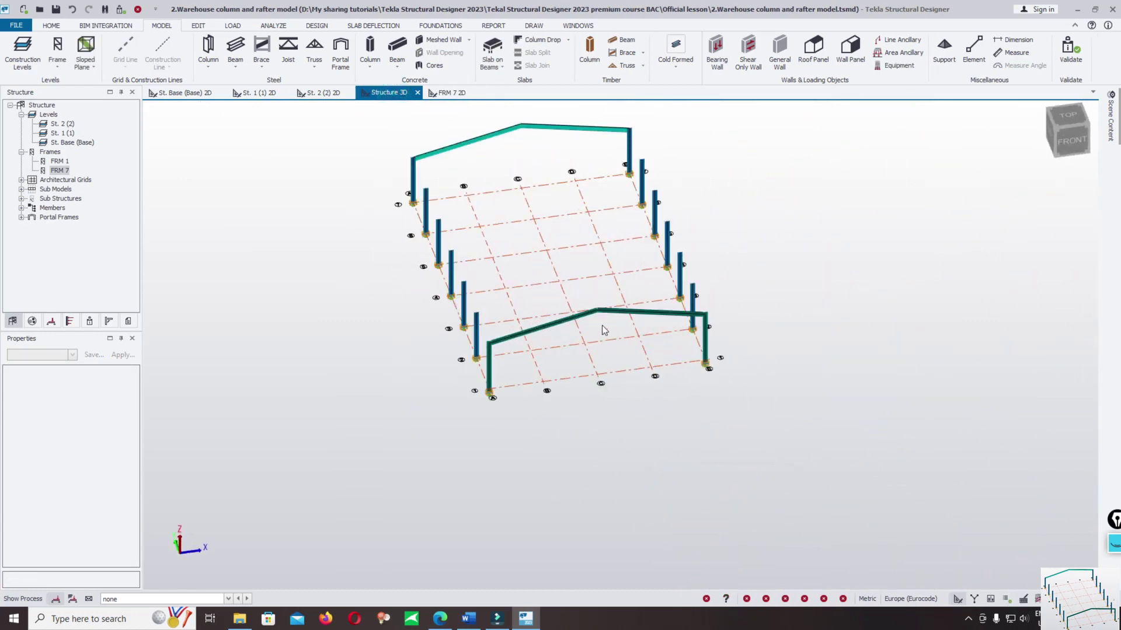
pyautogui.scroll(3, 604, 331)
pyautogui.scroll(-1, 753, 408)
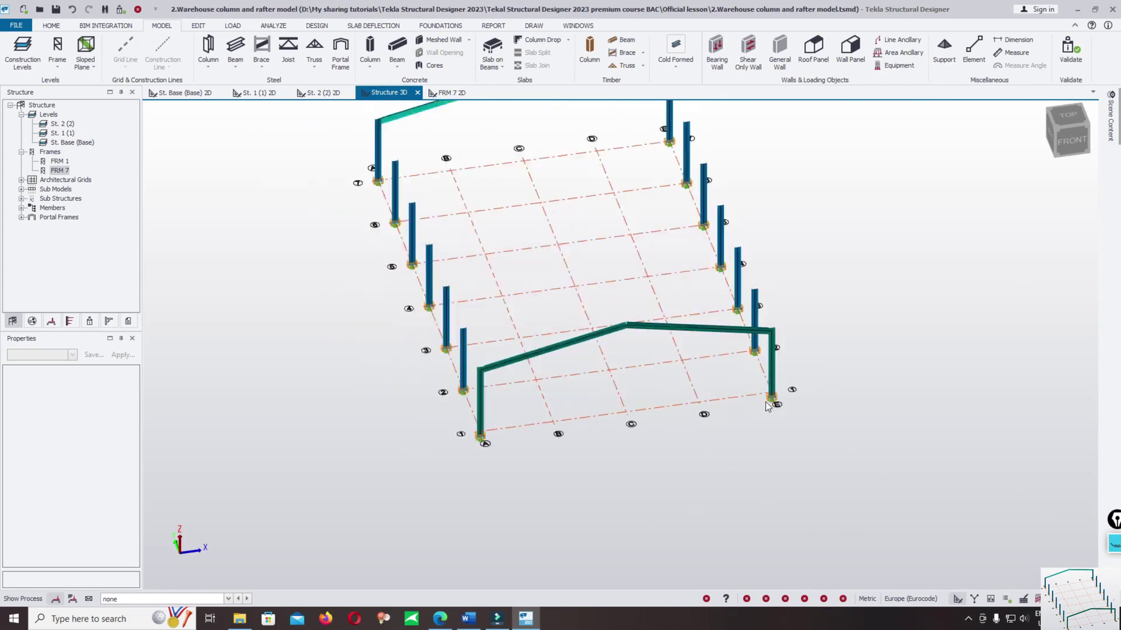
pyautogui.scroll(4, 681, 342)
pyautogui.scroll(-5, 653, 327)
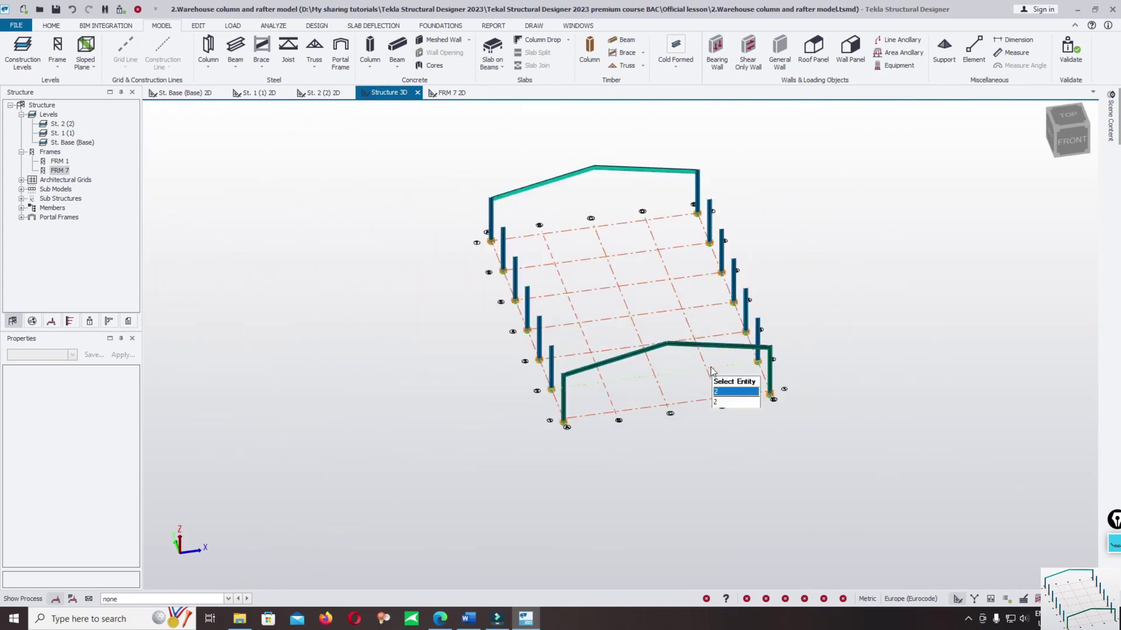
pyautogui.scroll(3, 695, 357)
pyautogui.scroll(-5, 630, 301)
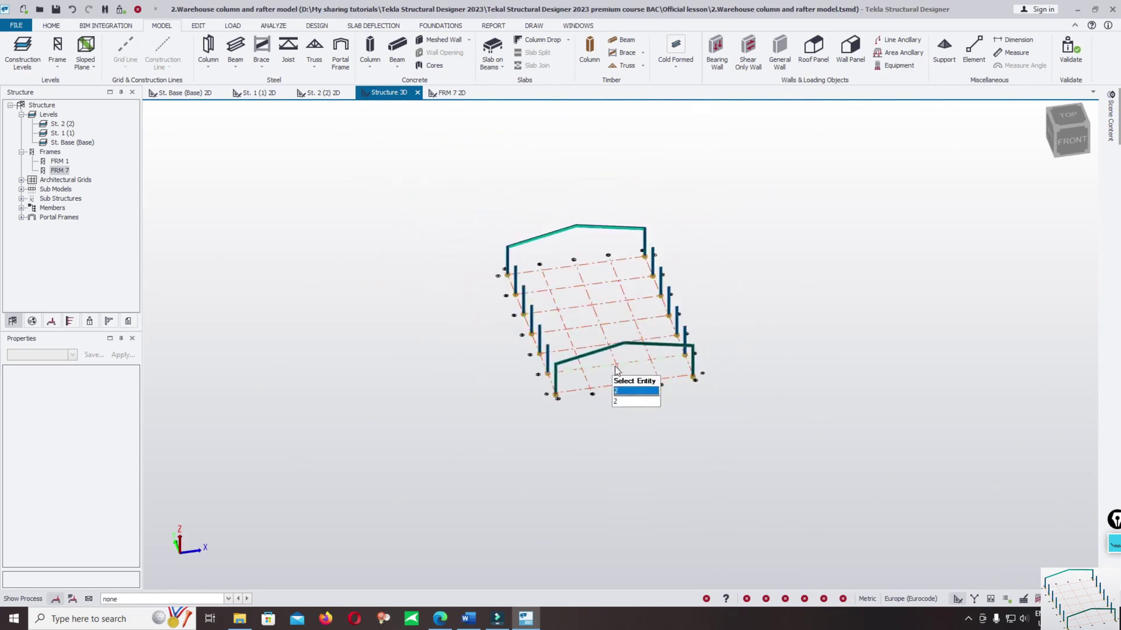
pyautogui.scroll(3, 744, 334)
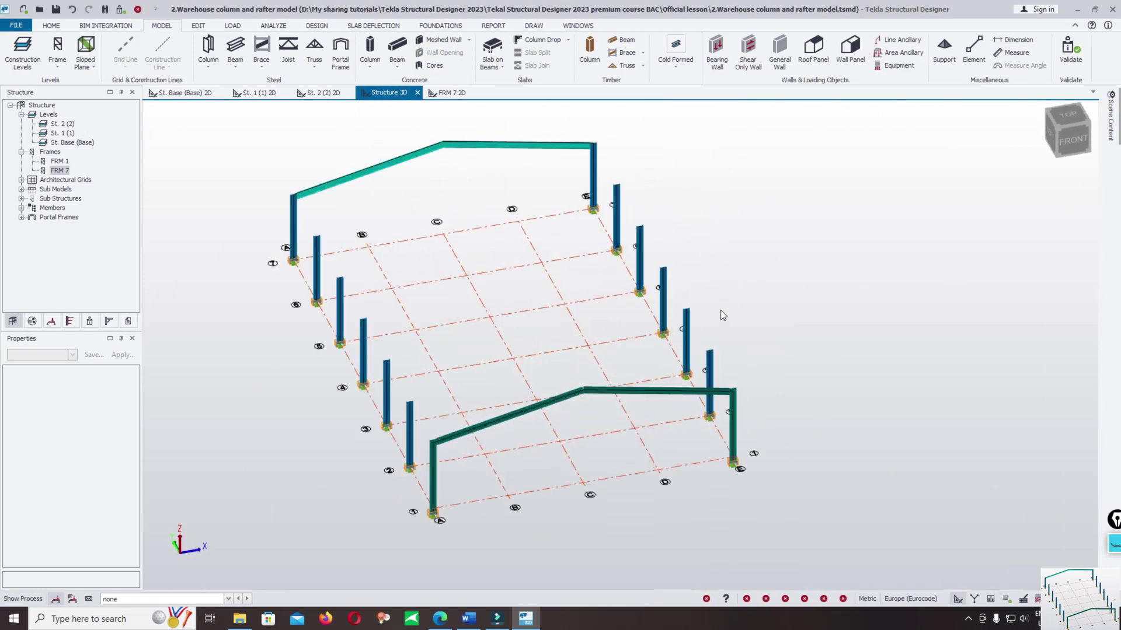
pyautogui.scroll(2, 765, 362)
pyautogui.scroll(-1, 768, 354)
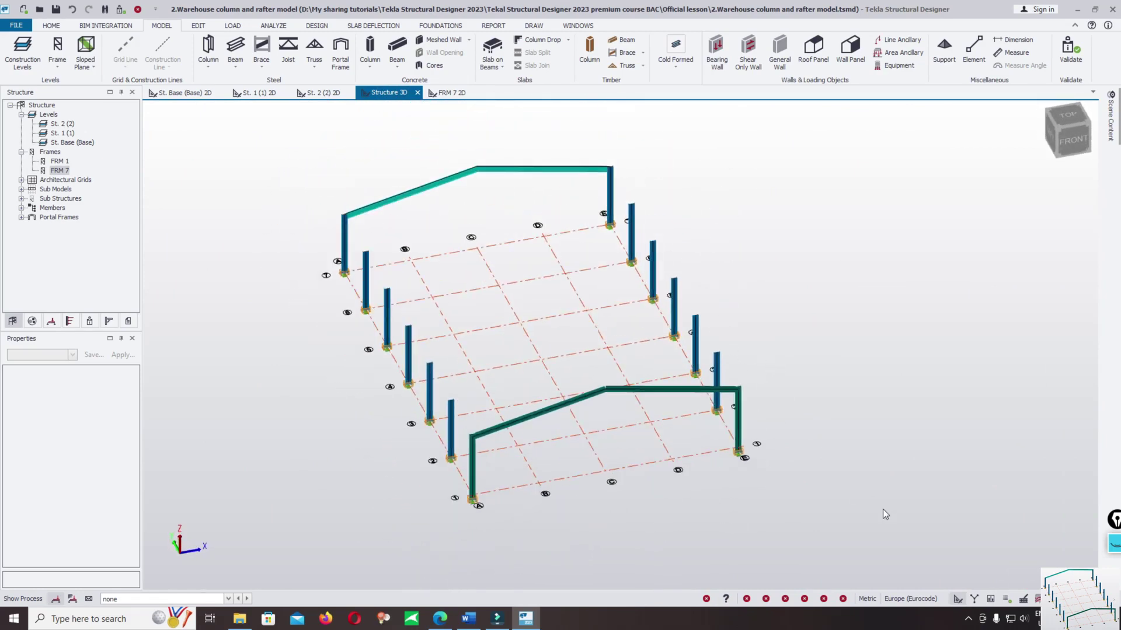
pyautogui.moveTo(809, 445); pyautogui.dragTo(791, 451, button='middle')
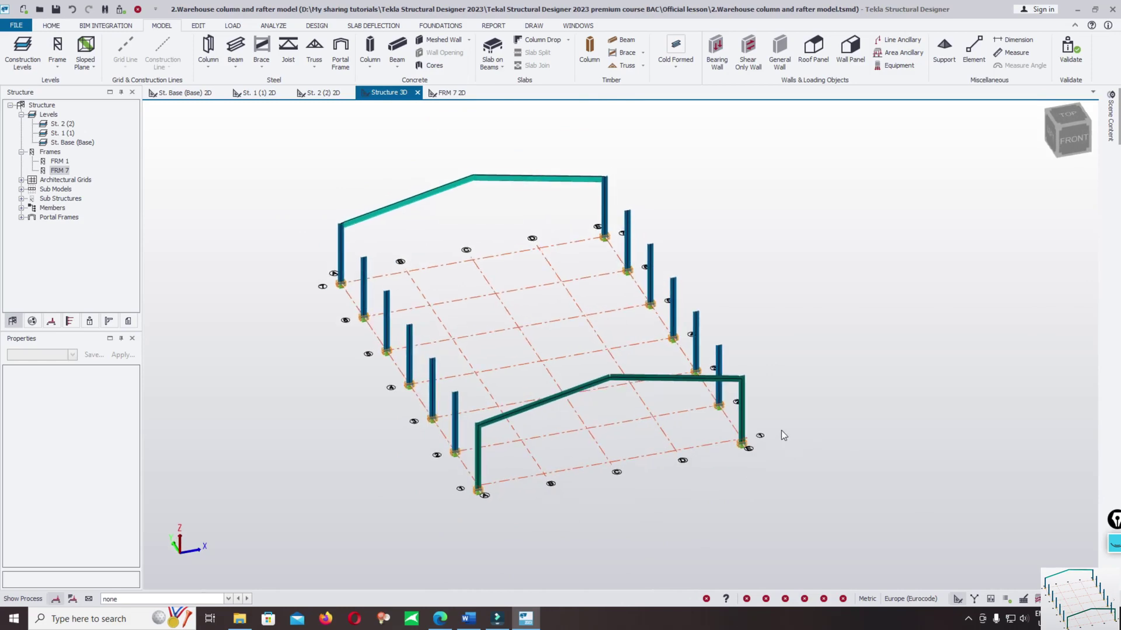
pyautogui.moveTo(797, 408); pyautogui.dragTo(818, 424, button='middle')
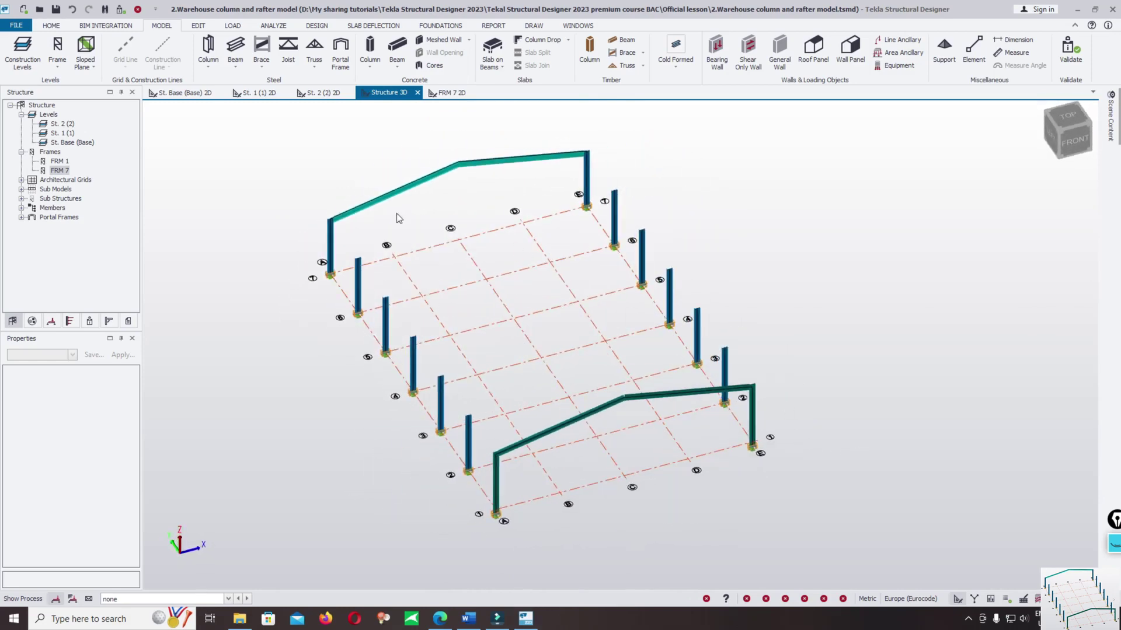
pyautogui.scroll(2, 382, 238)
pyautogui.scroll(-3, 361, 237)
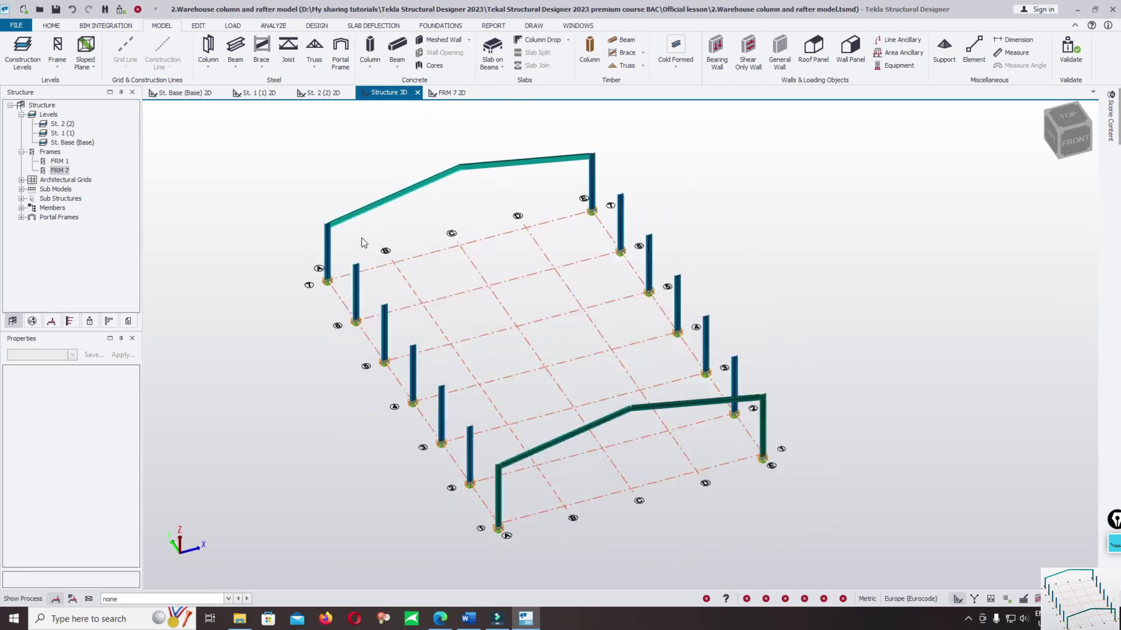
pyautogui.click(968, 618)
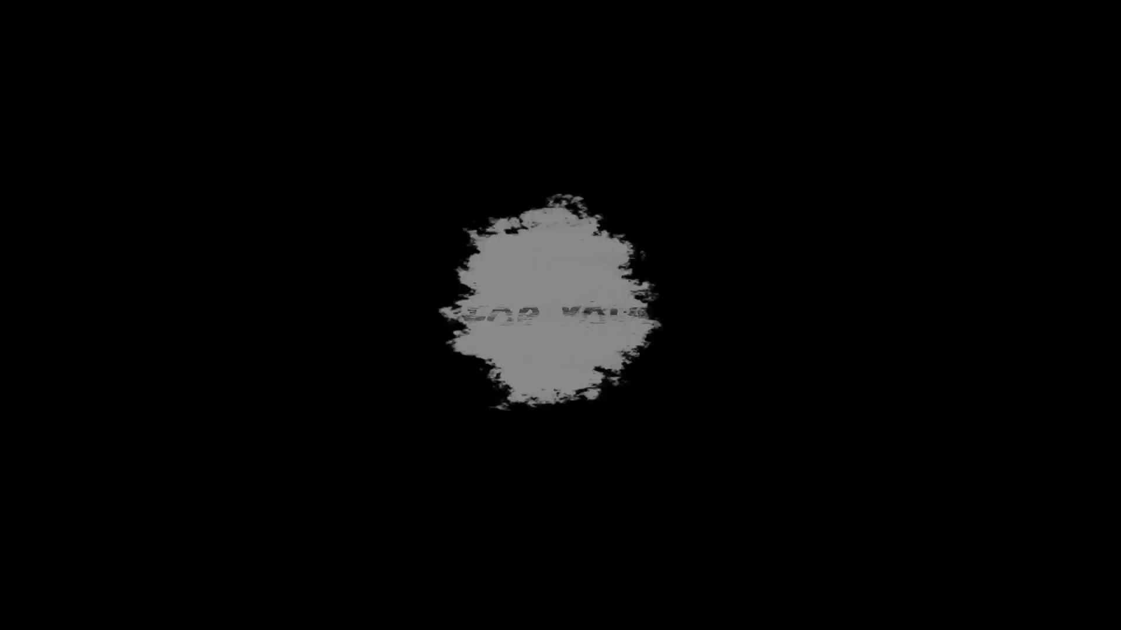